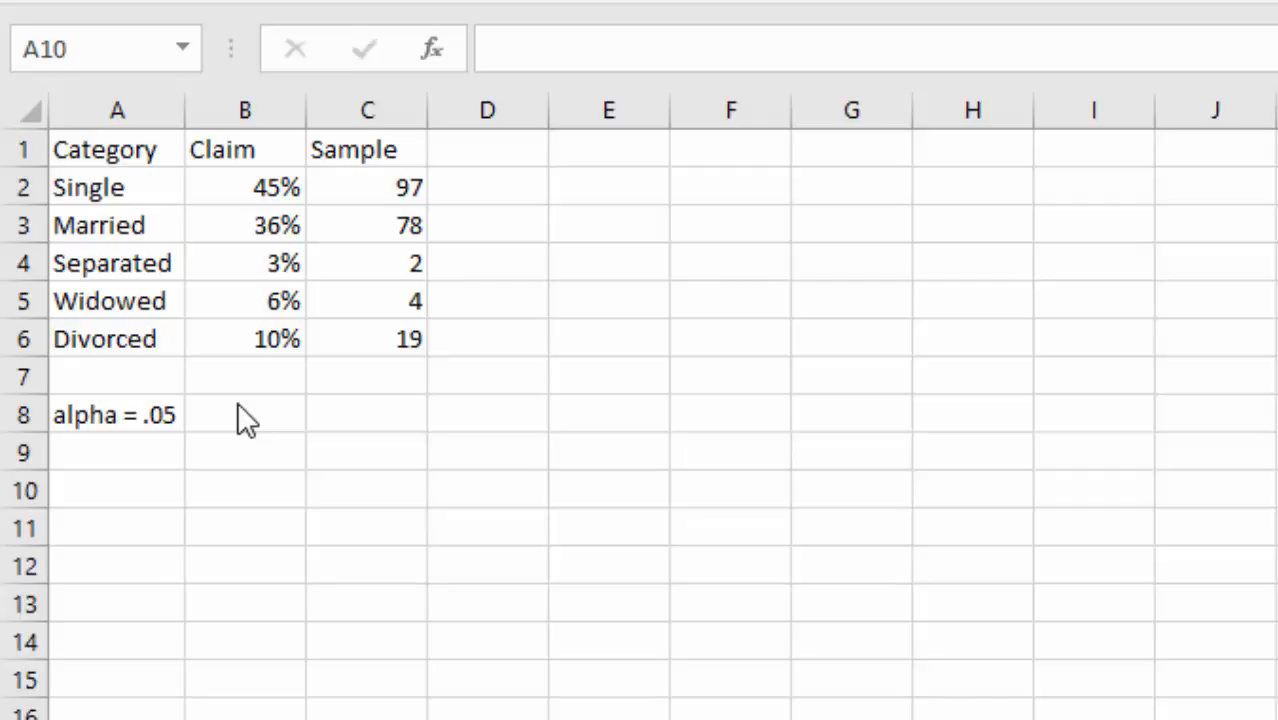
- Enter =SUM(C2:C6) in C8 to total the sample counts, giving 200
left_click(393, 426)
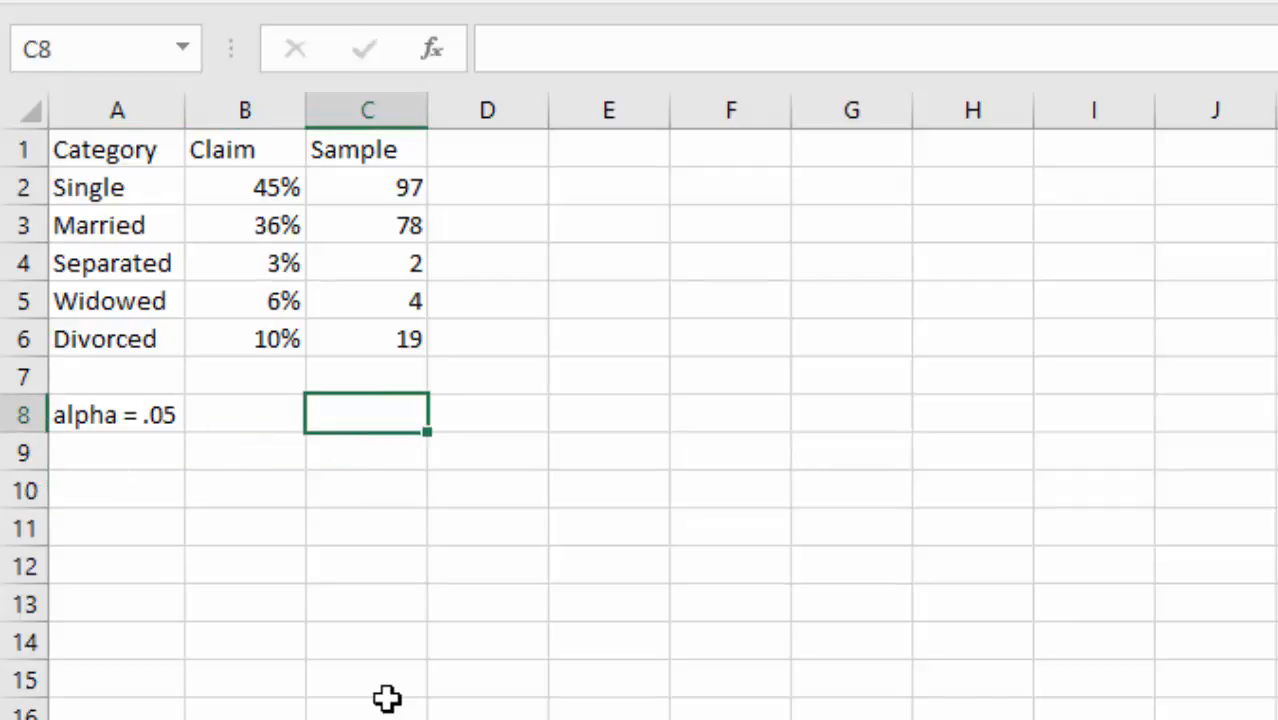
type("=")
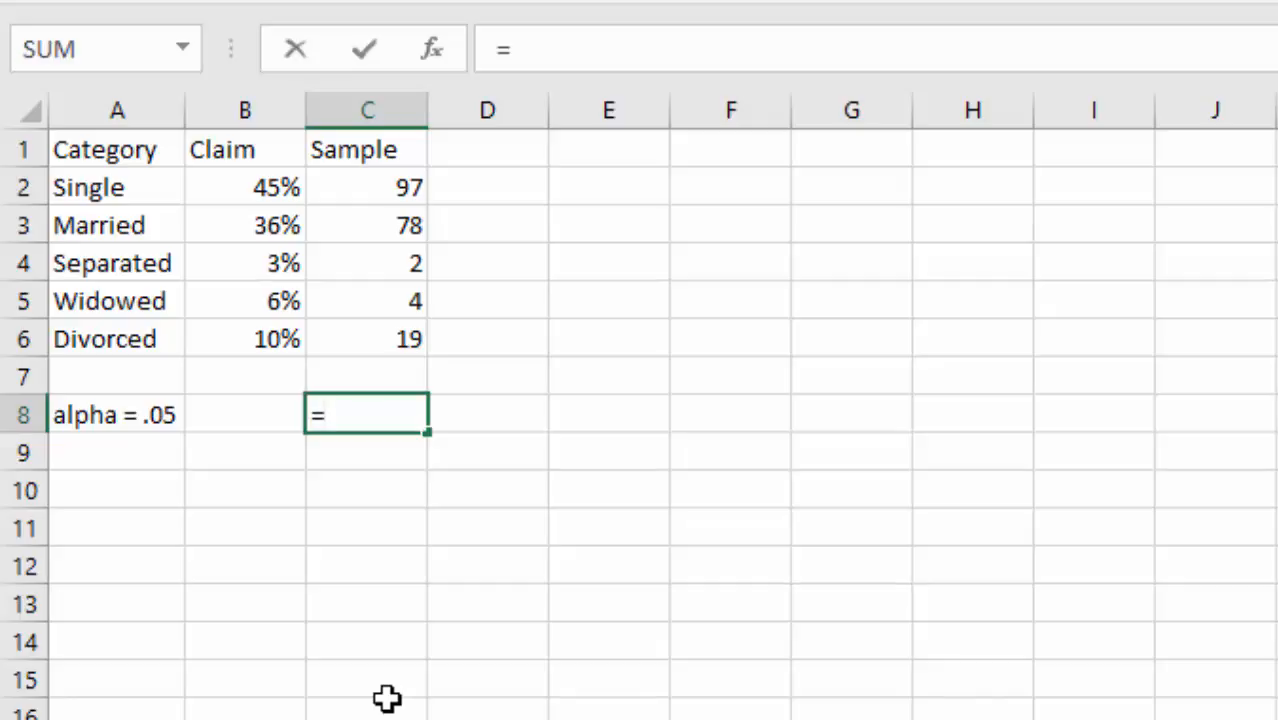
type("sum(")
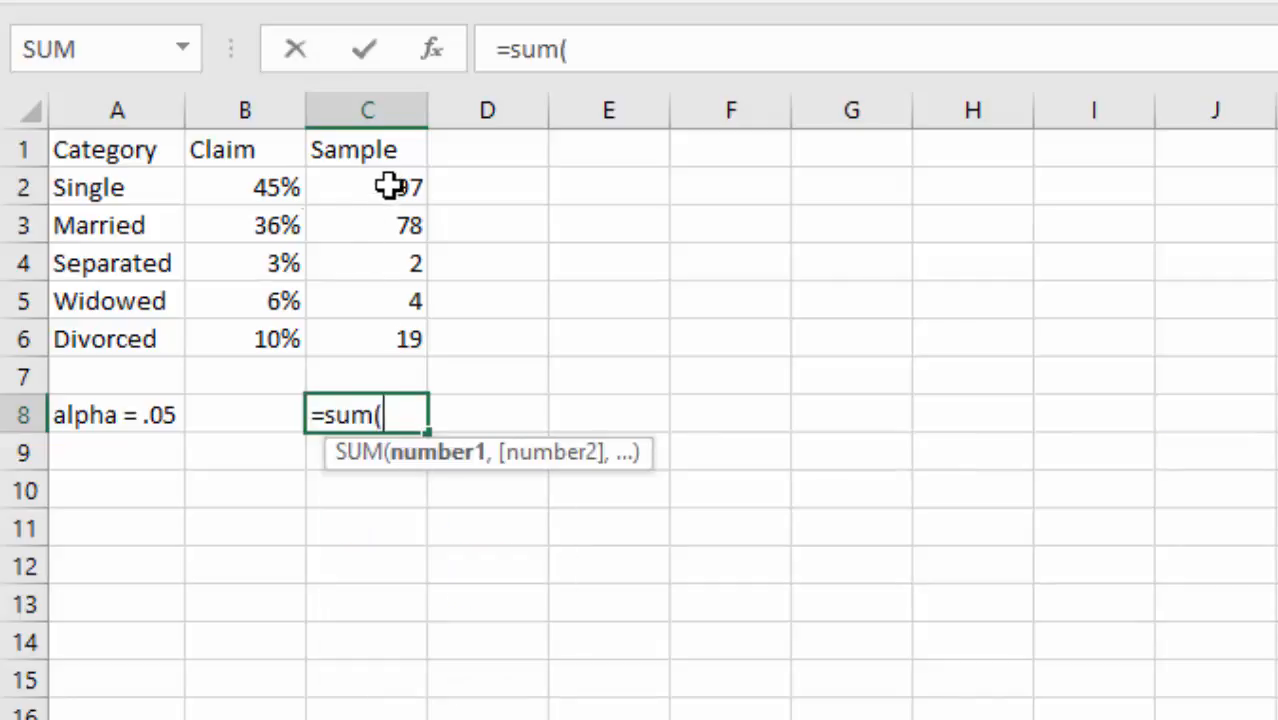
left_click_drag(388, 184, 392, 345)
key("Return")
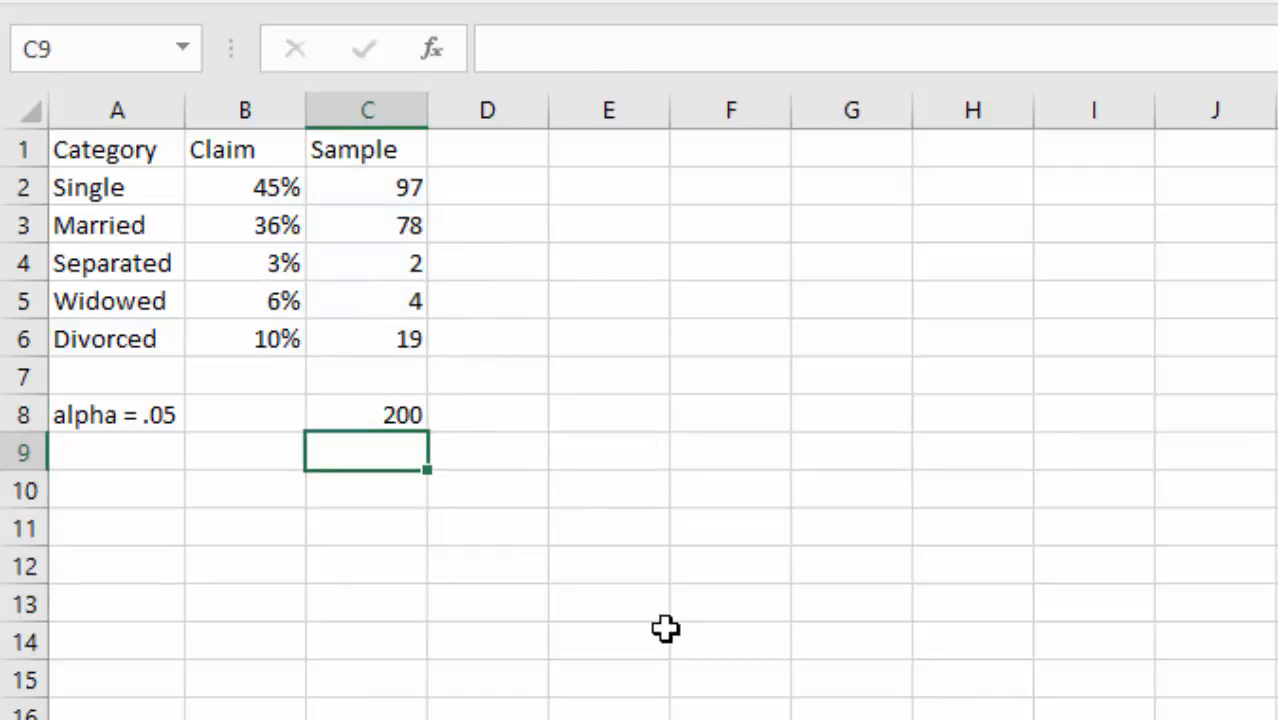
- Rename the Sample heading in C1 to Observed and add an Expected heading in D1
key("Up")
key("Up")
key("Up")
key("Up")
key("Up")
key("Up")
key("Up")
key("Up")
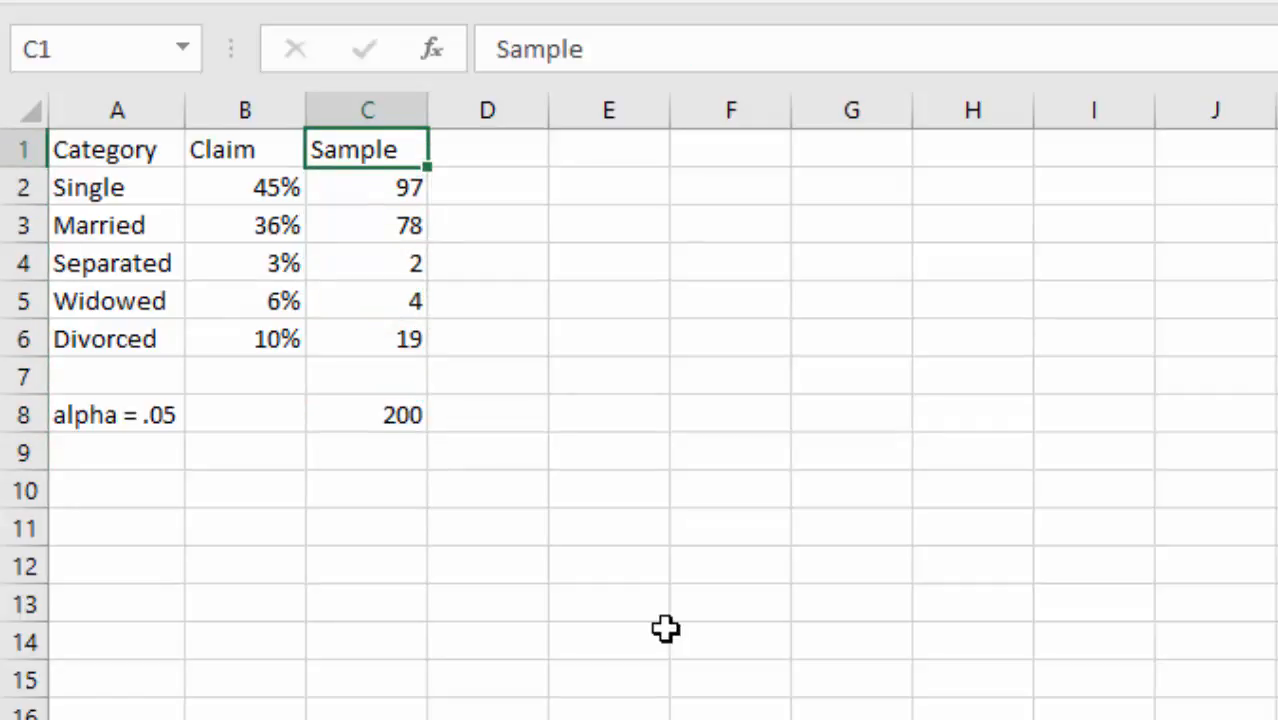
type("Observed")
key("Return")
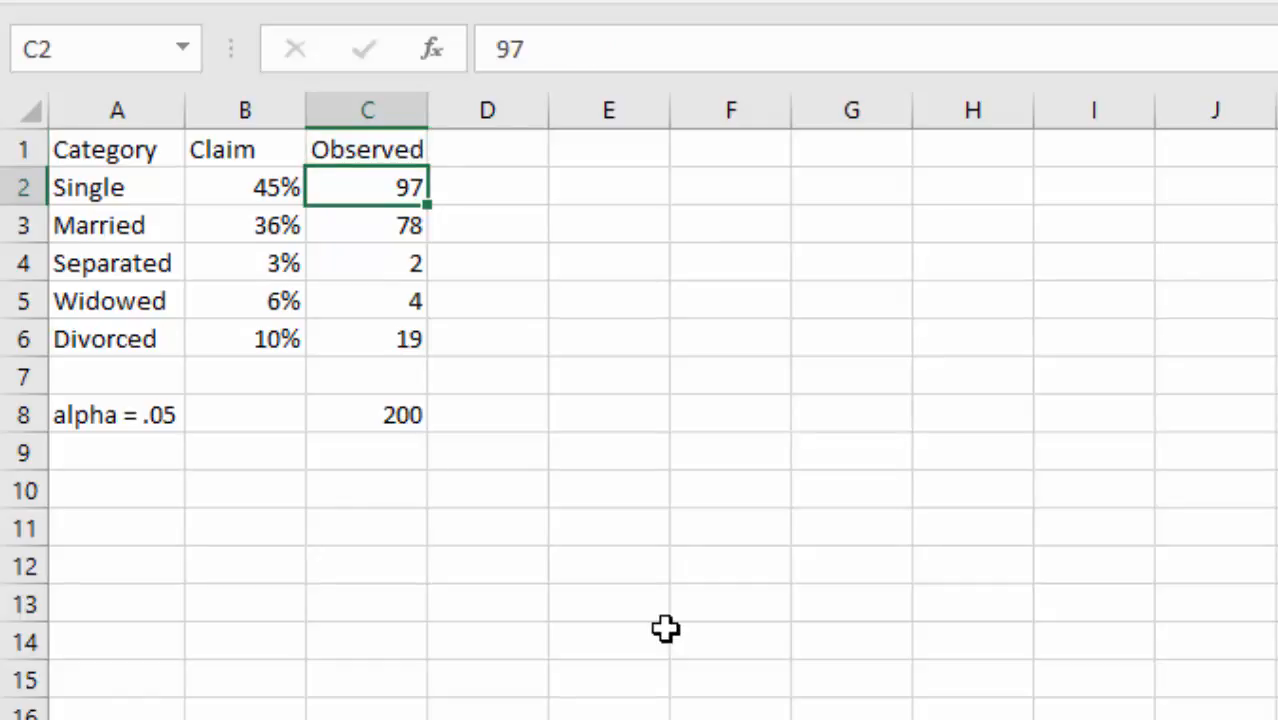
key("Right")
key("Up")
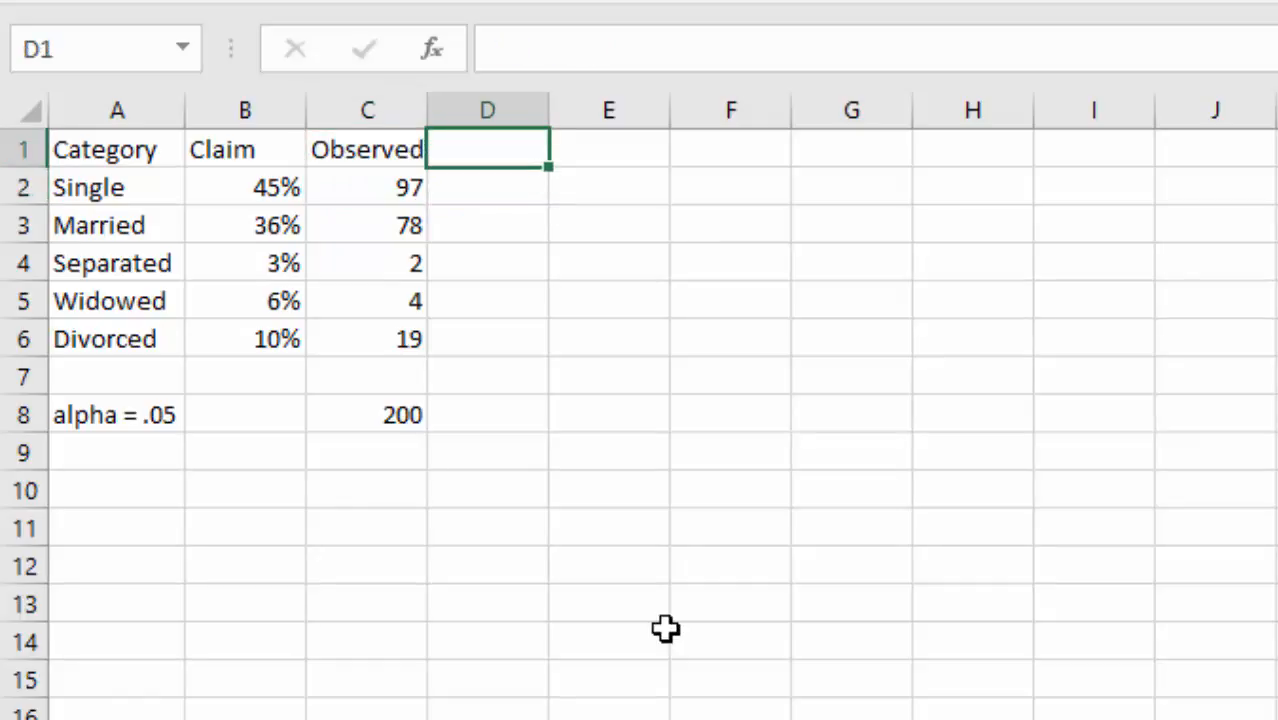
type("Expected")
key("Return")
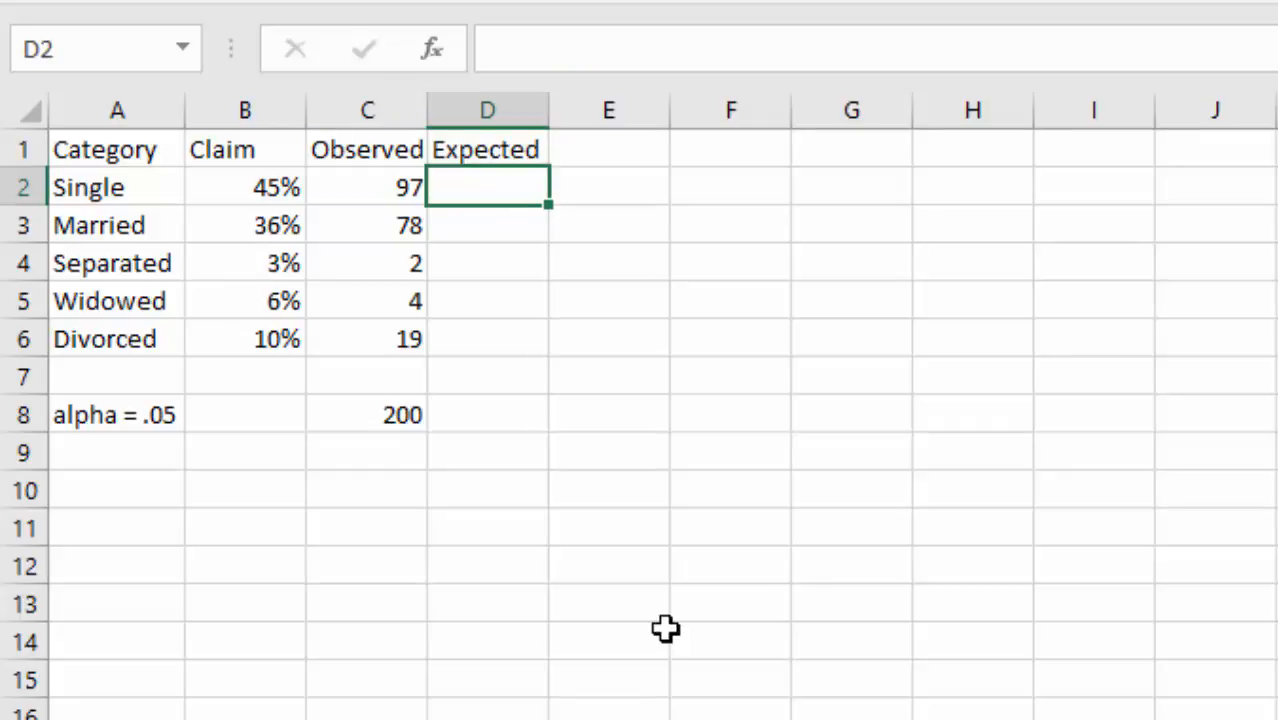
- Fill D2:D6 with =200*B2, giving expected counts 90, 72, 6, 12 and 20
type("=")
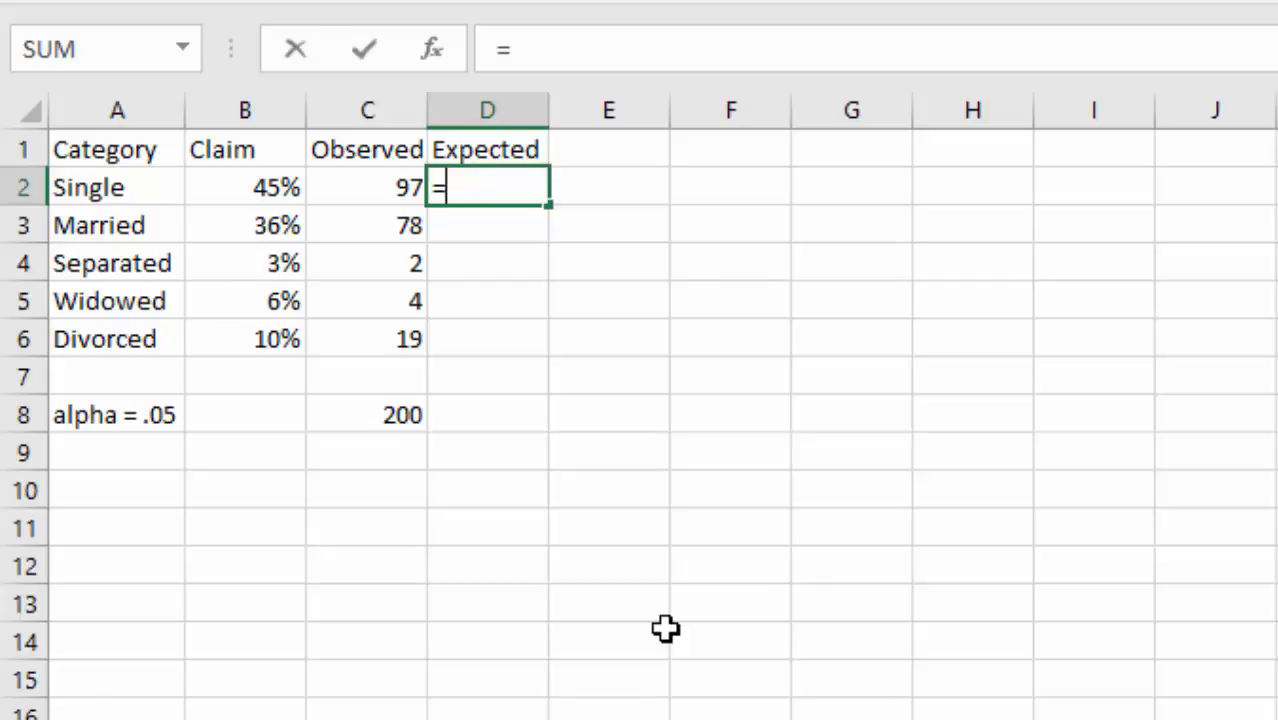
type("200")
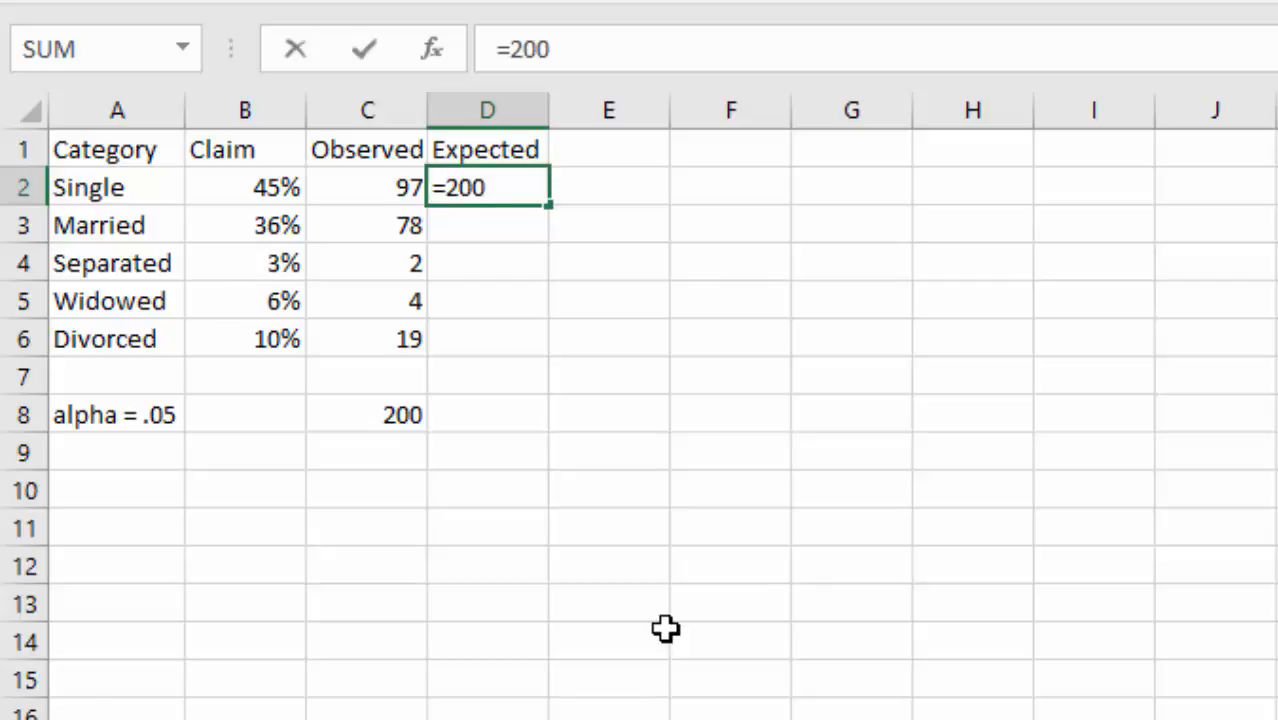
type("*")
left_click(241, 187)
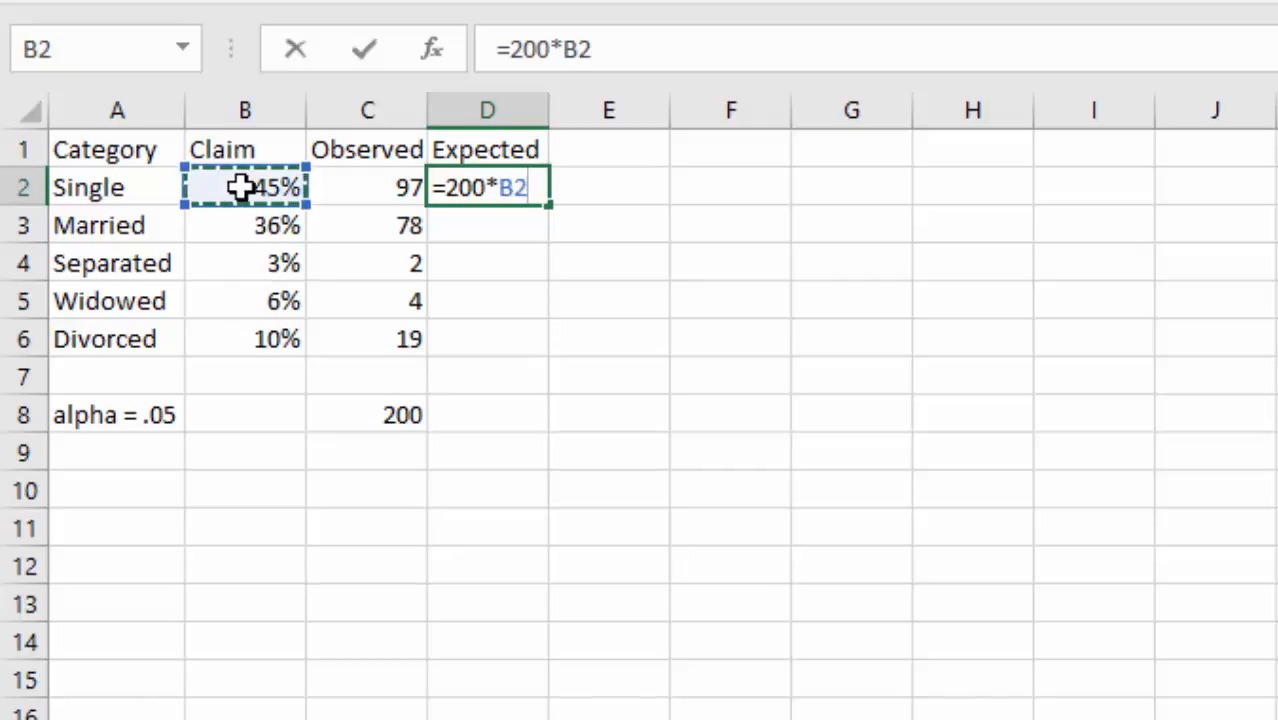
key("Return")
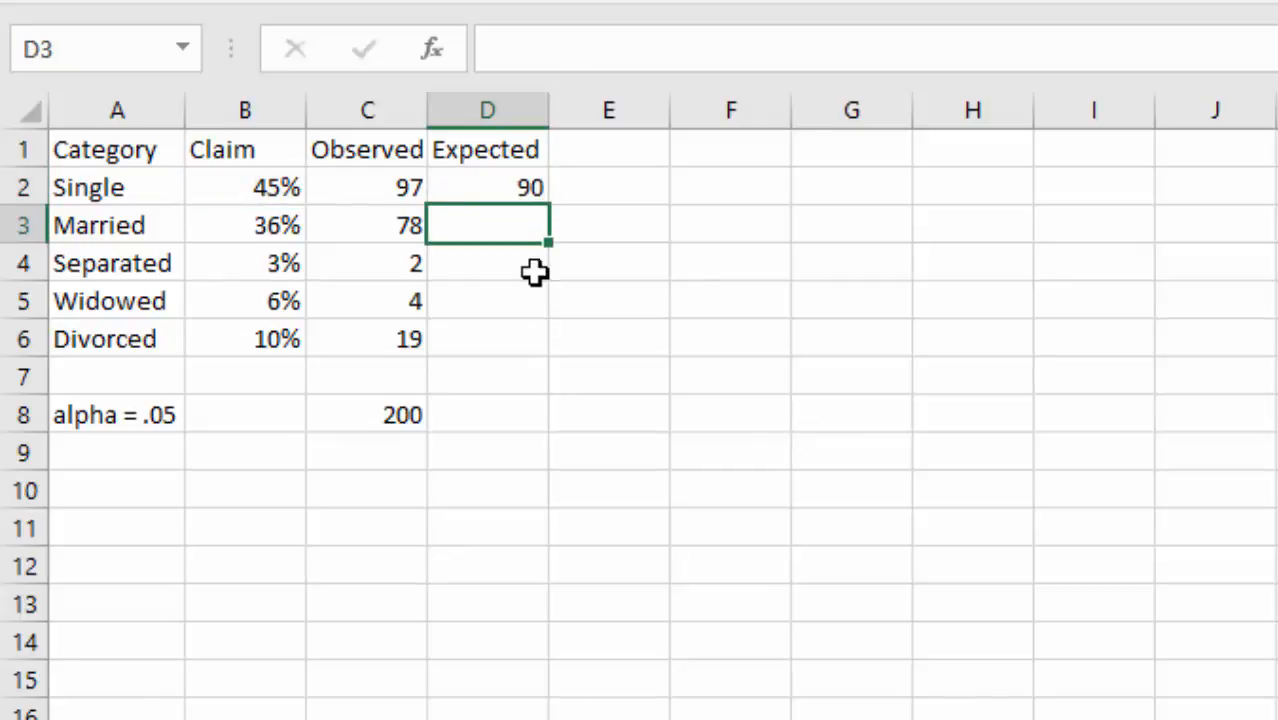
left_click(503, 188)
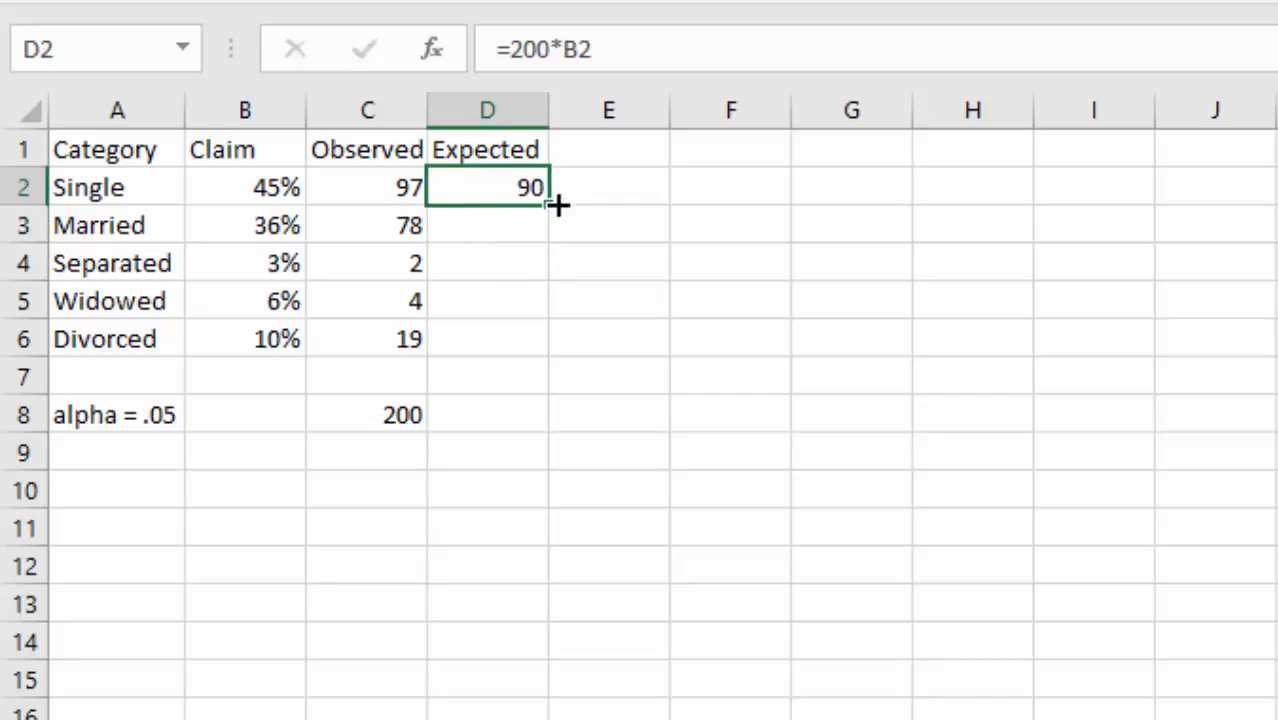
left_click_drag(550, 206, 542, 356)
left_click(538, 443)
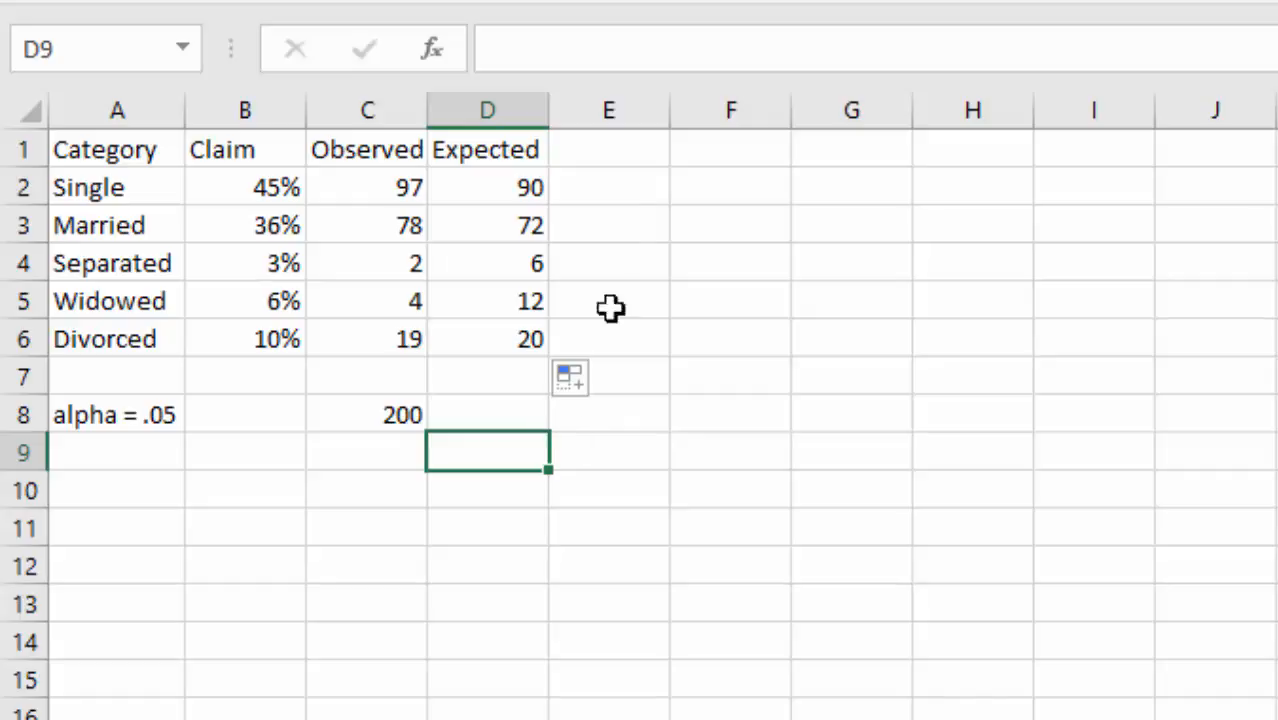
left_click(622, 156)
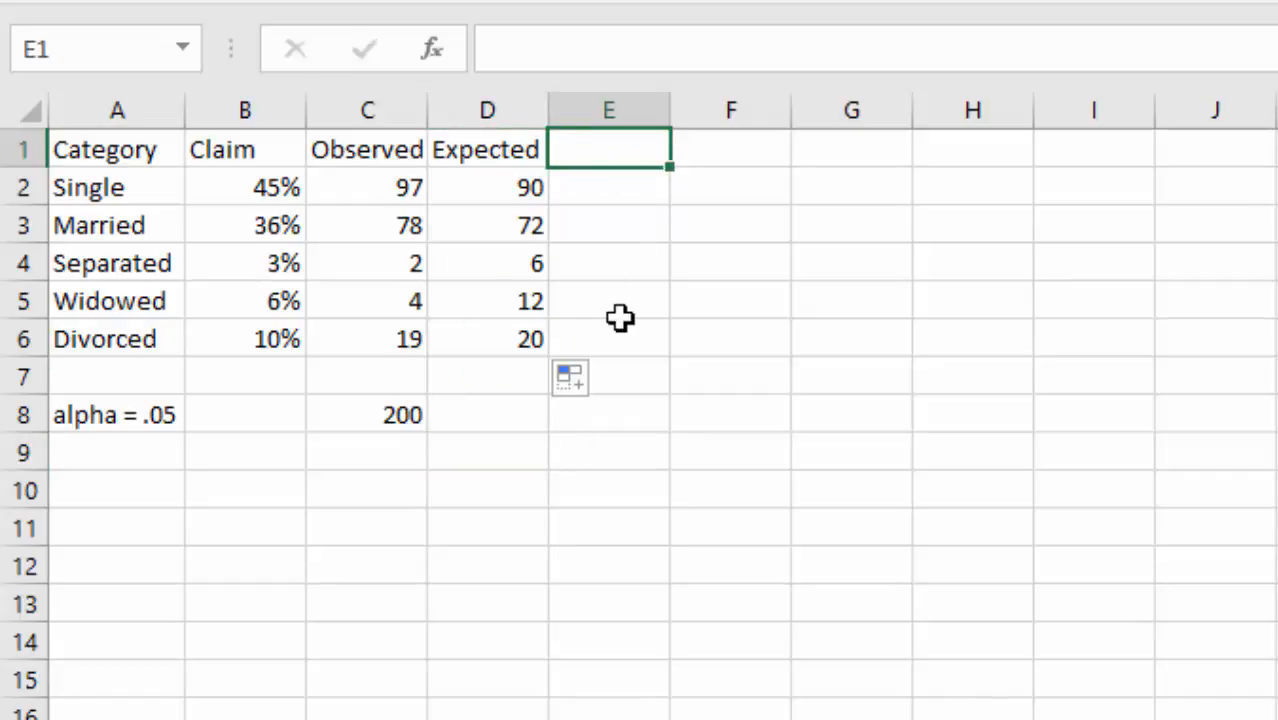
- Head column E '(O-E)^2/E' and enter =(C2-D2)^2/D2 in E2, giving 0.544444
type("(")
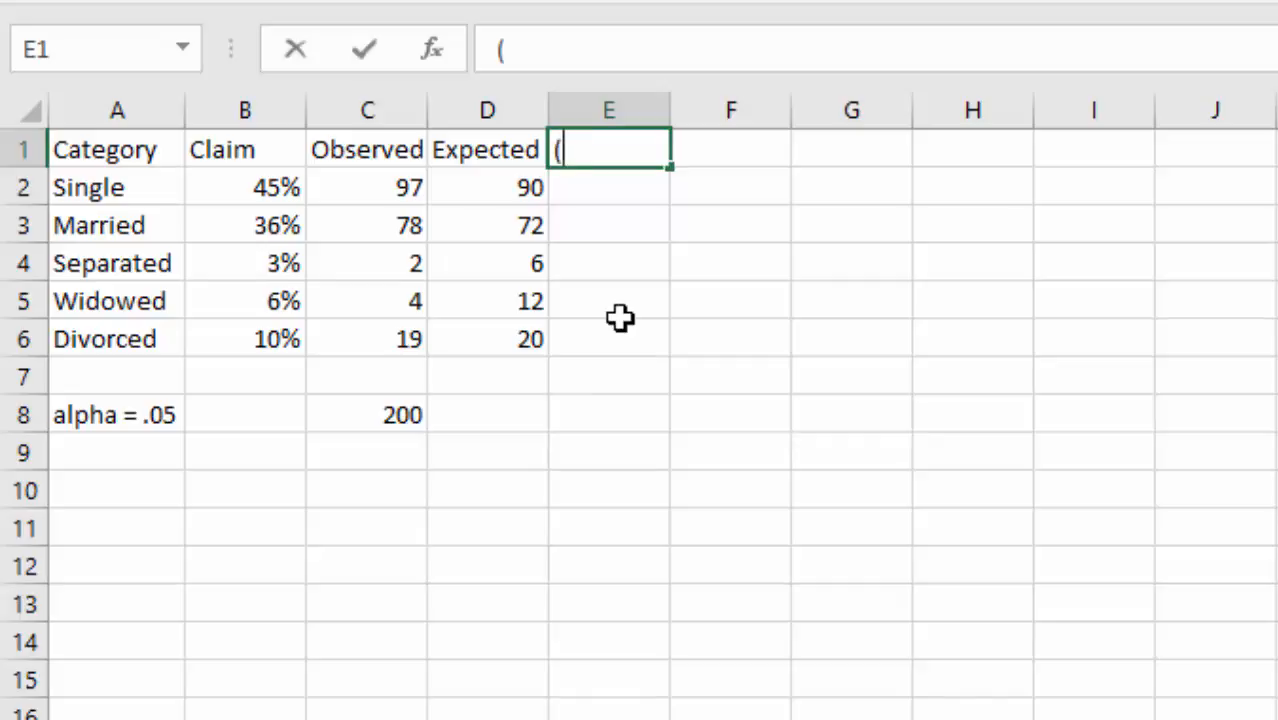
type("O-E)")
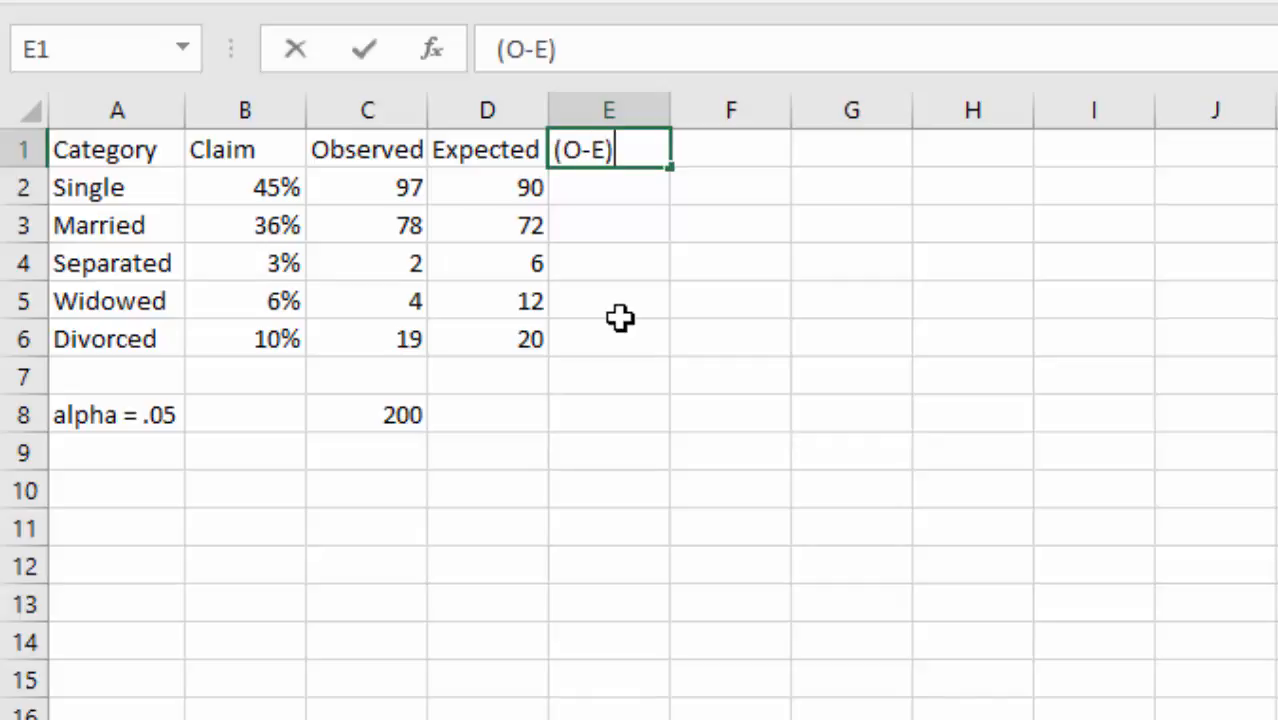
type("^2/E")
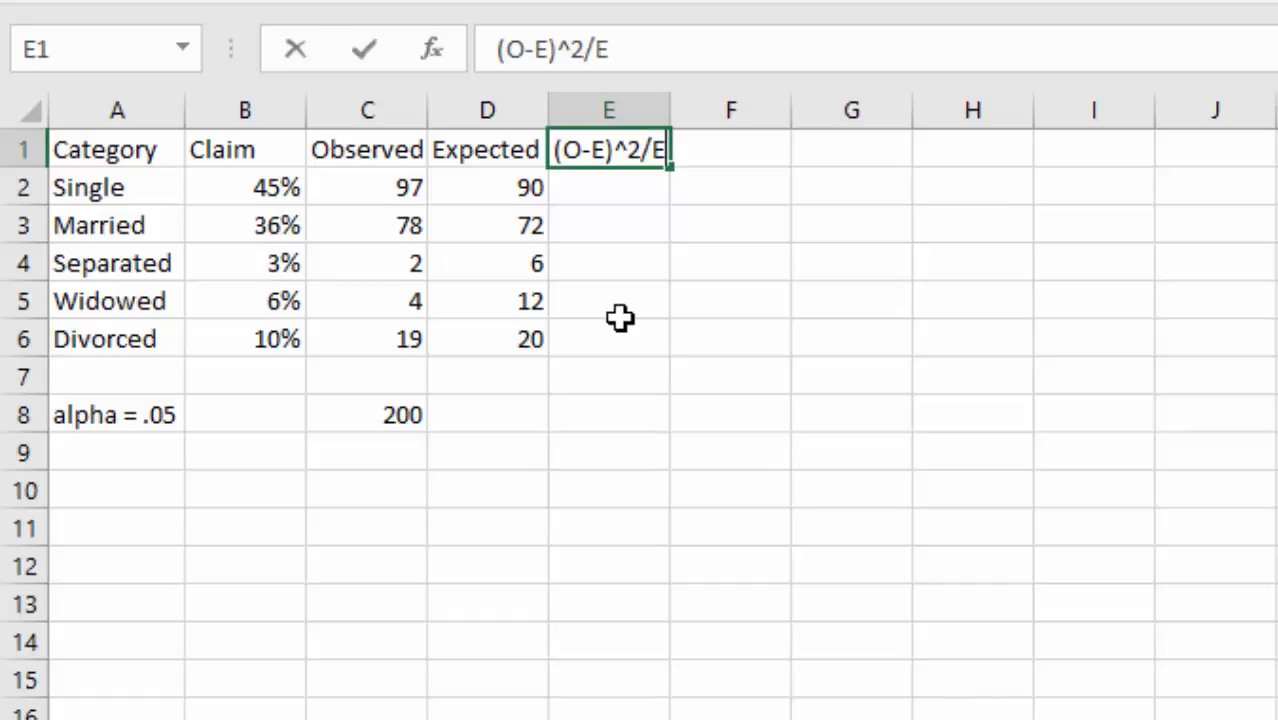
key("Return")
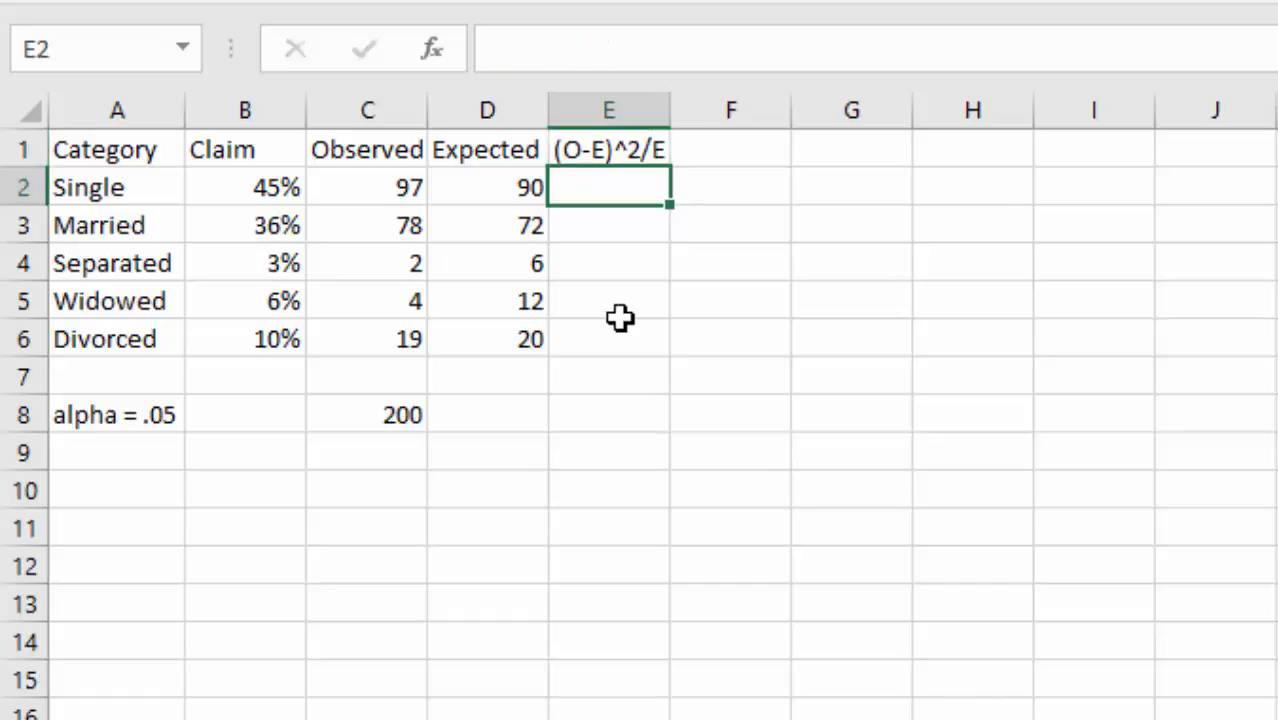
type("=")
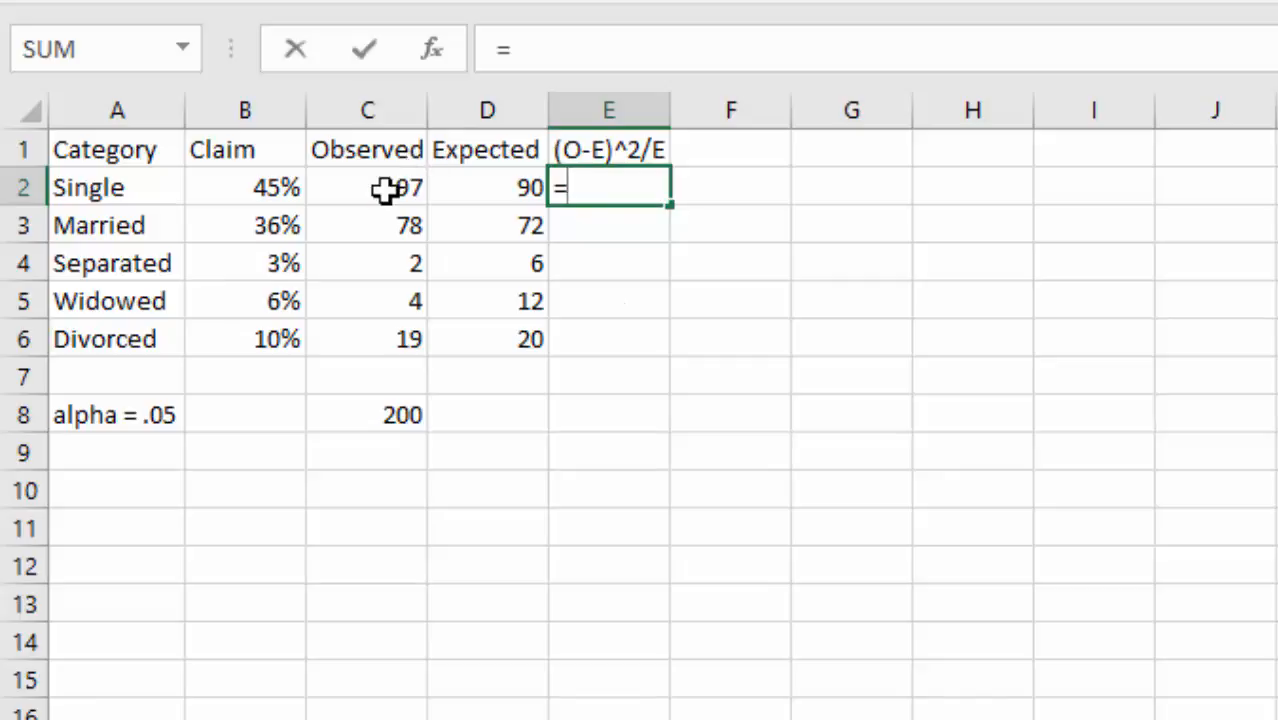
type("(")
left_click(386, 192)
type("-")
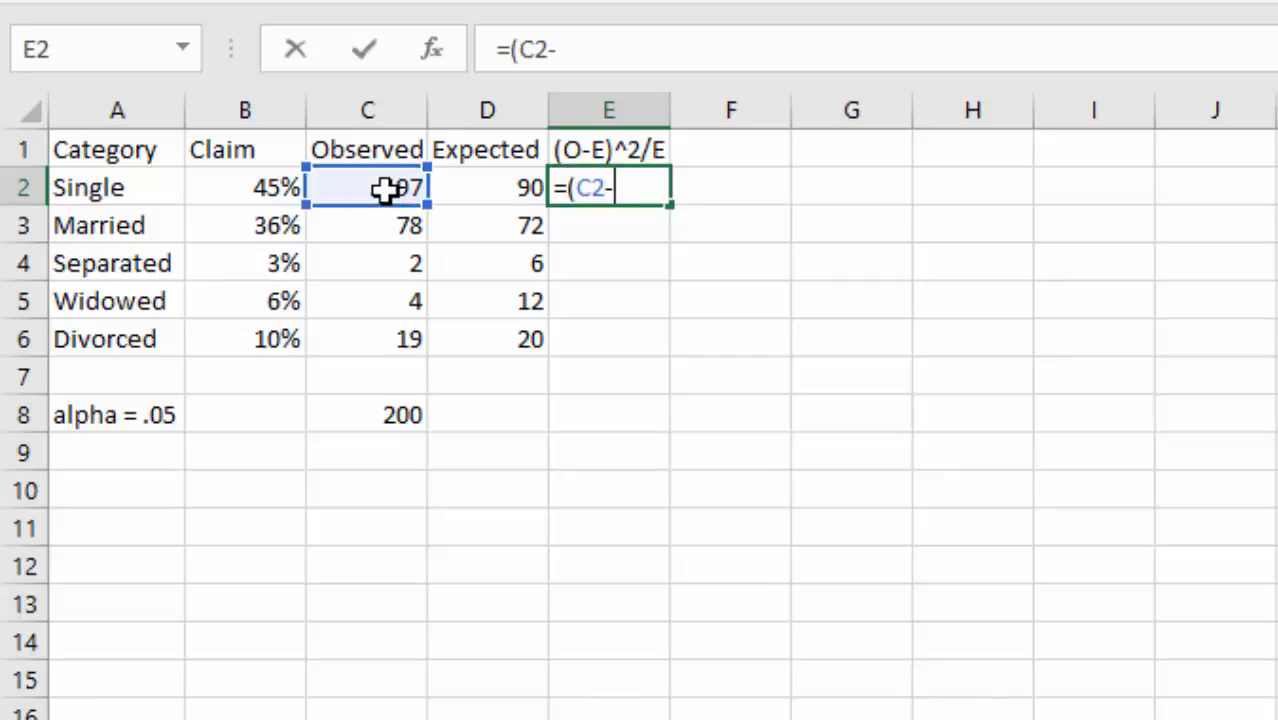
left_click(457, 190)
type(")")
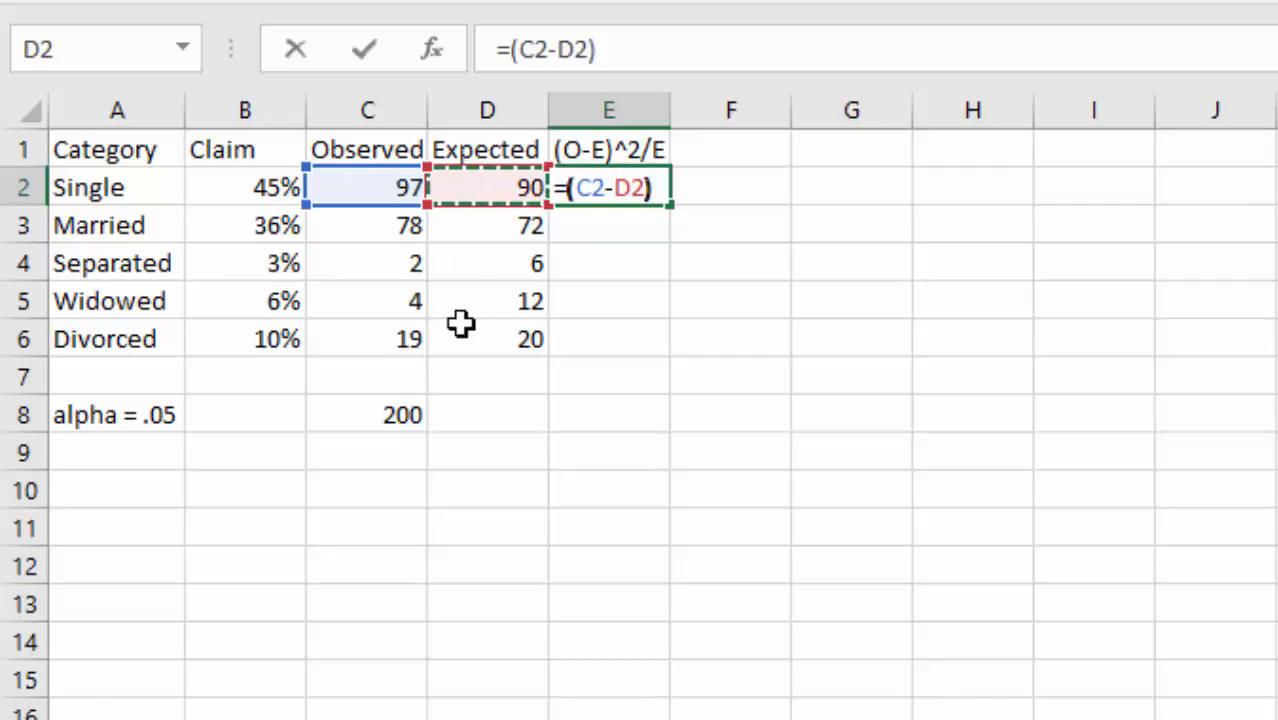
type("^2")
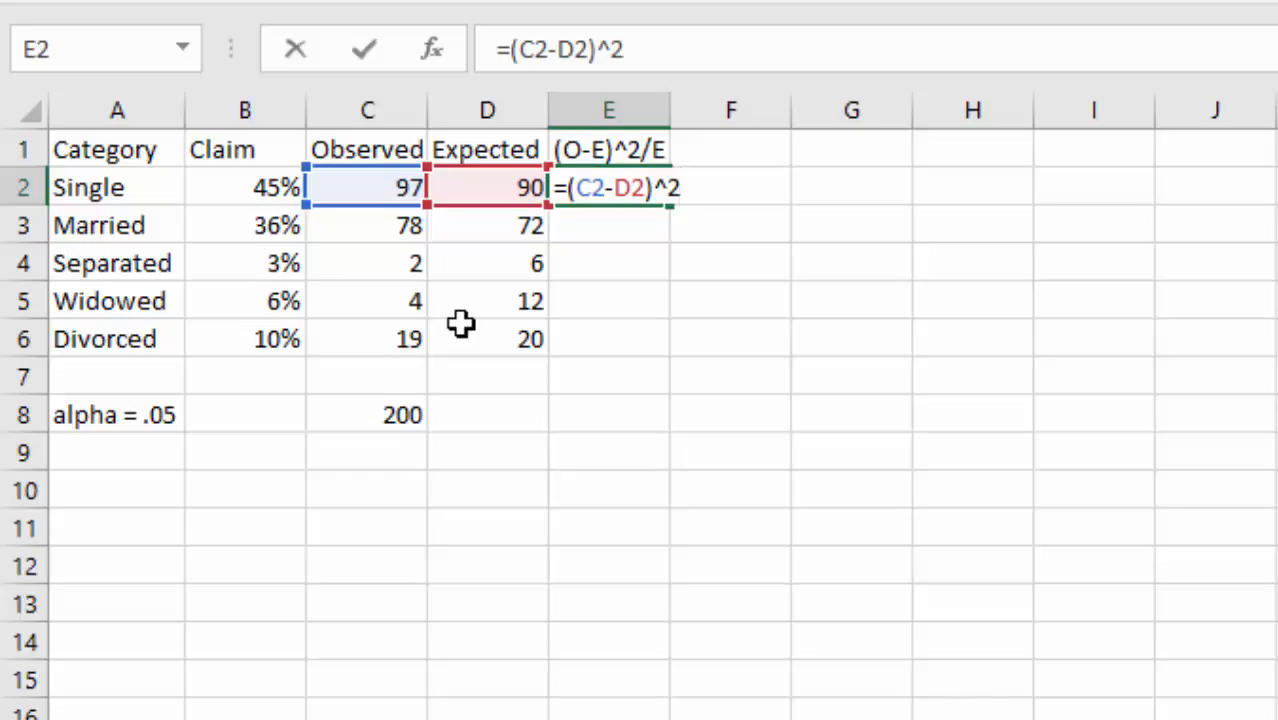
type("/")
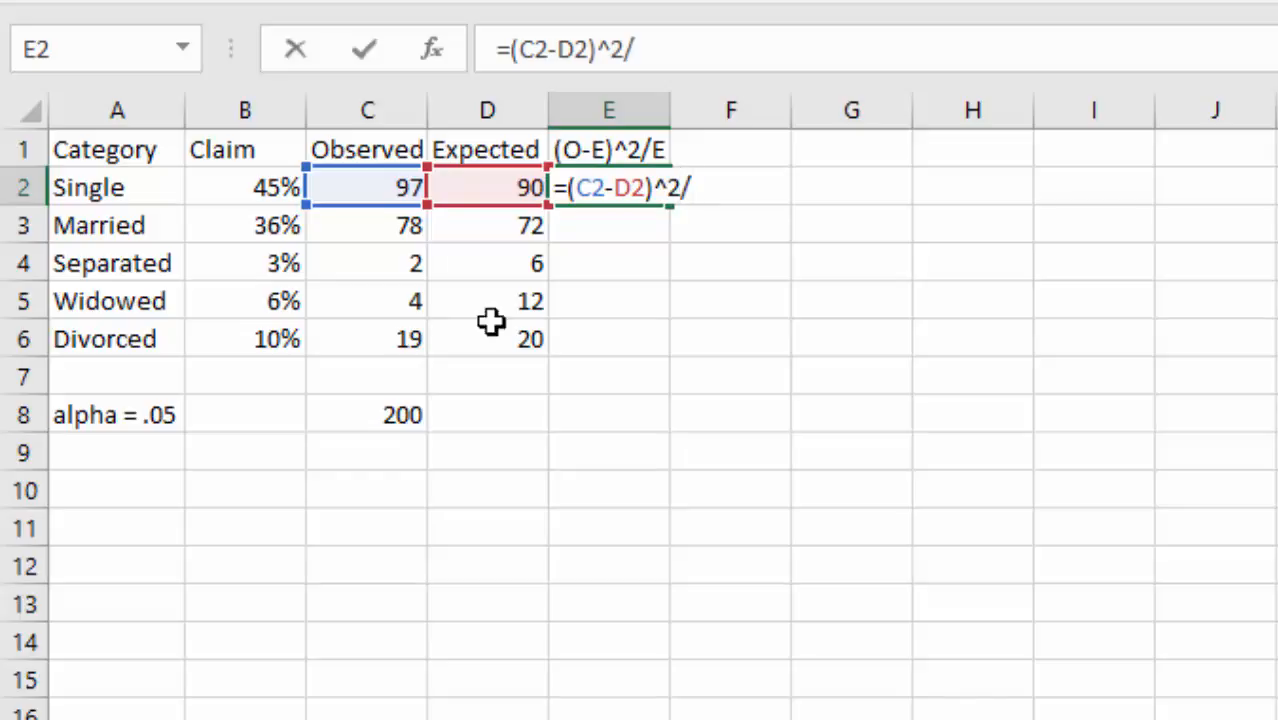
left_click(498, 188)
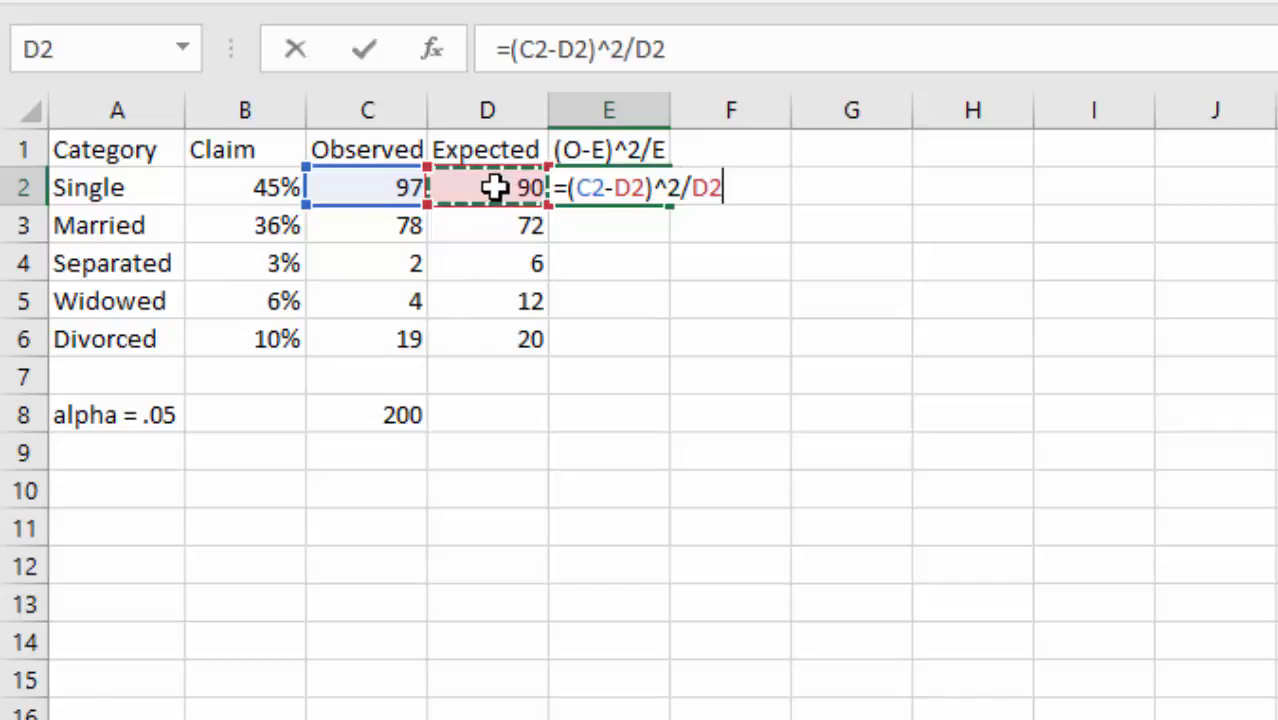
key("Return")
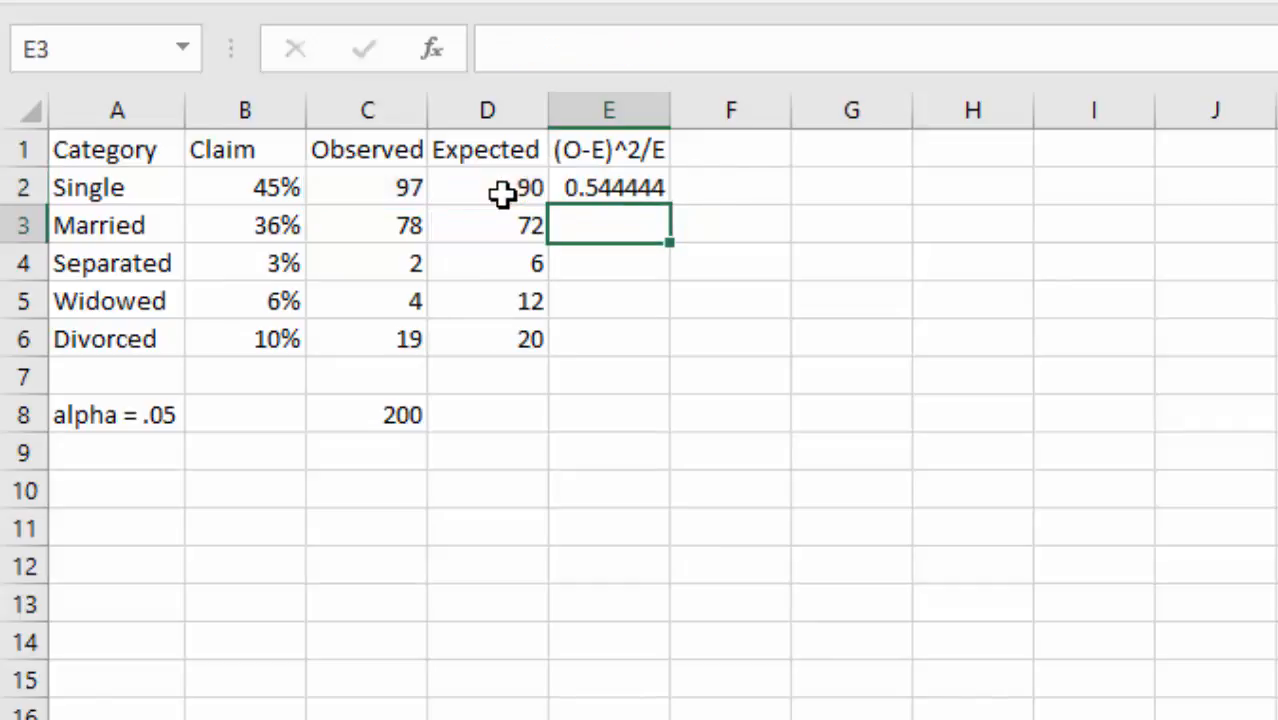
- Fill the E2 formula down to E6, giving 0.5, 2.666667, 5.333333 and 0.05
left_click(607, 190)
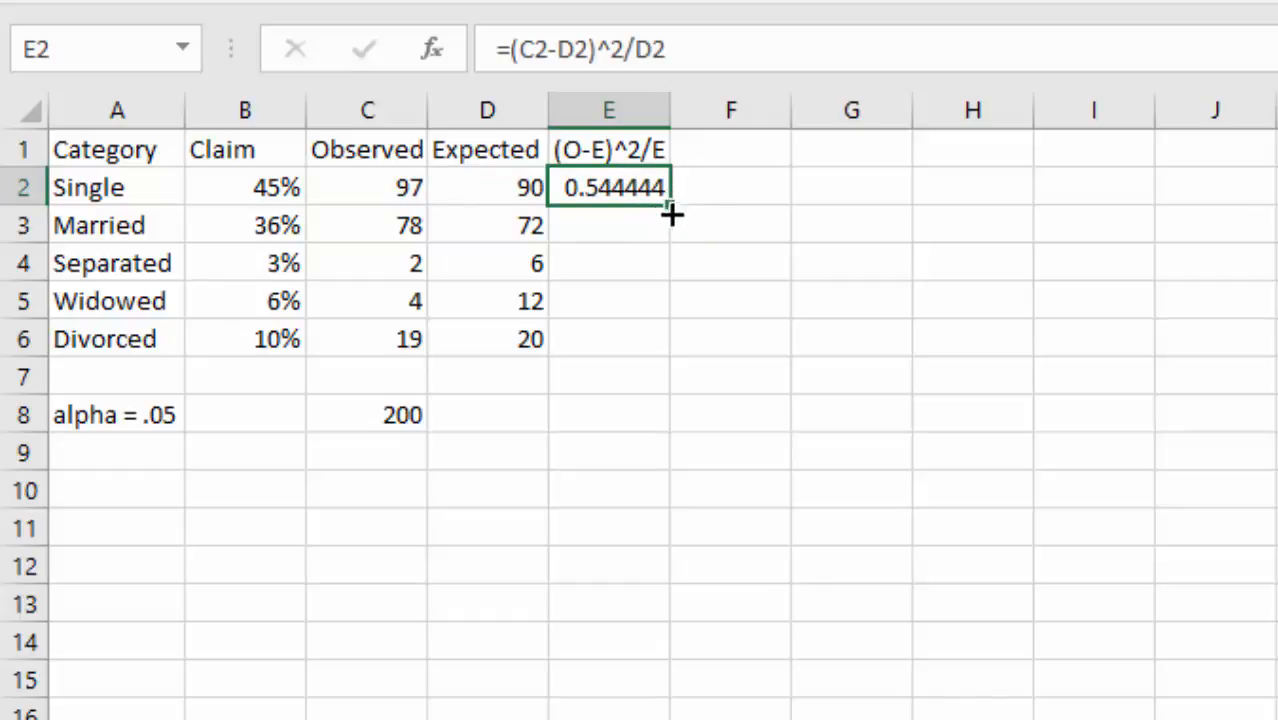
left_click_drag(670, 208, 650, 360)
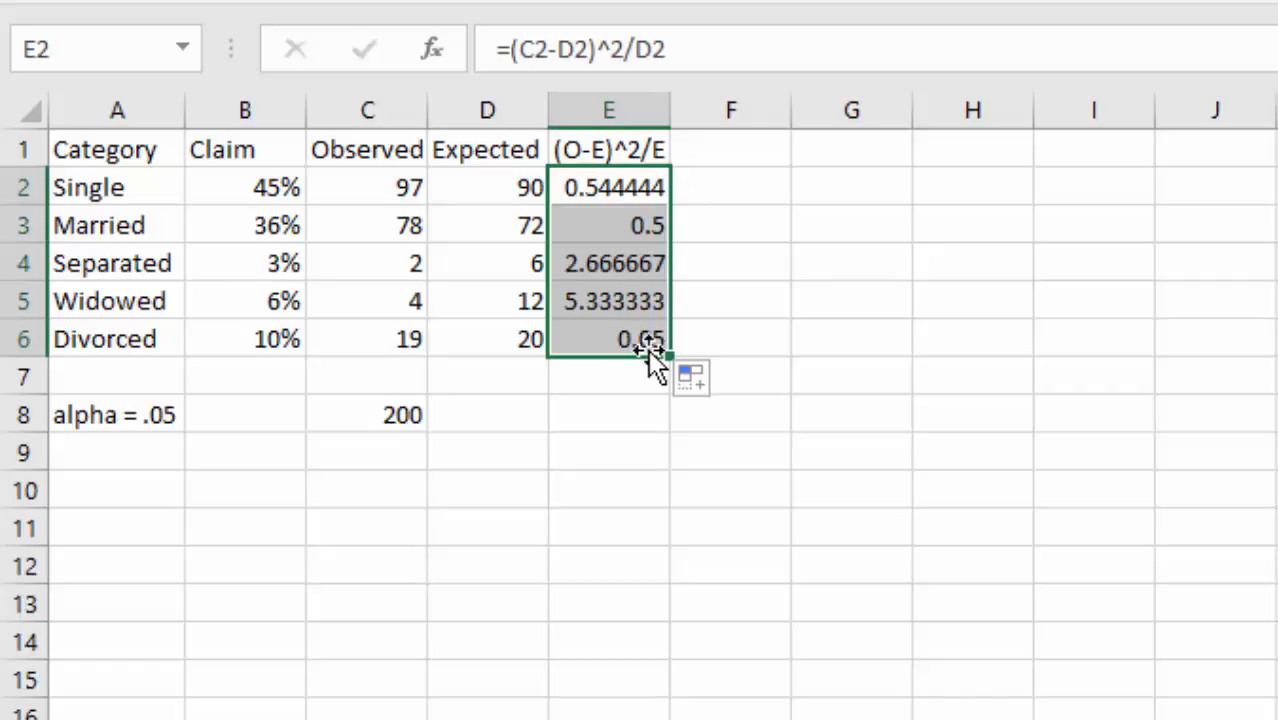
left_click(645, 421)
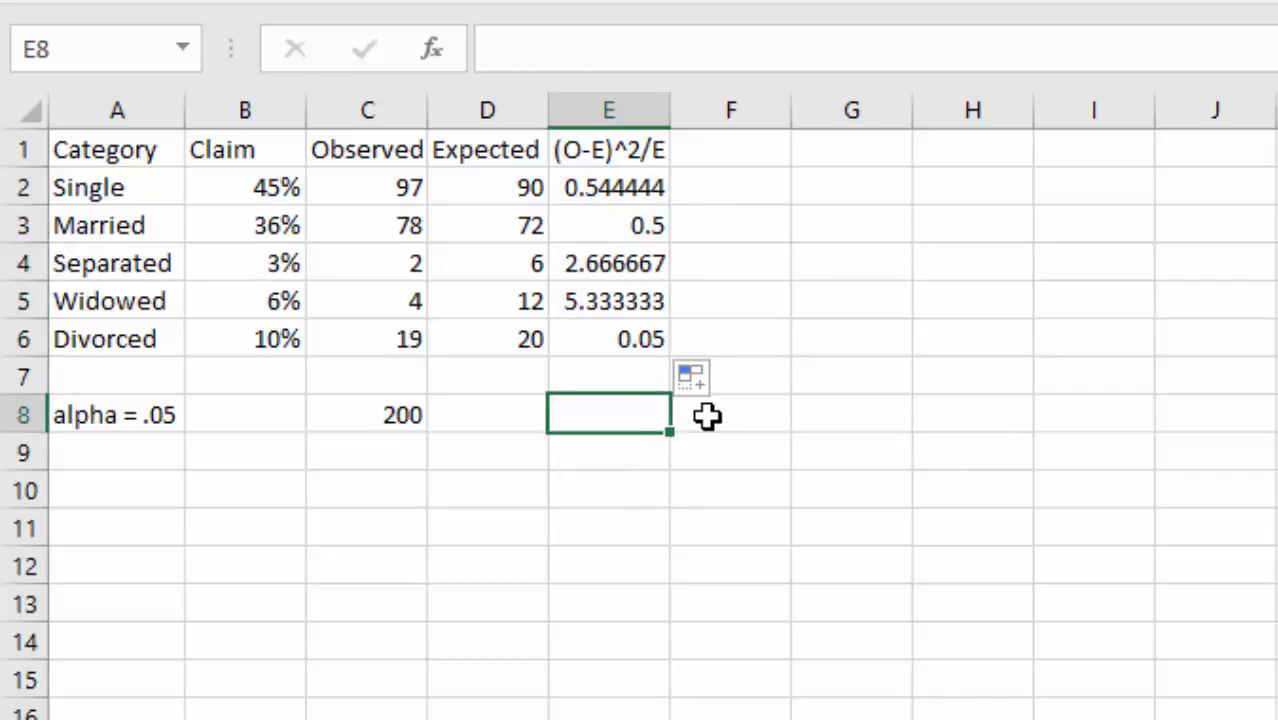
- Enter =SUM(E2:E6) in E8, giving the chi-square statistic 9.094444
type("=")
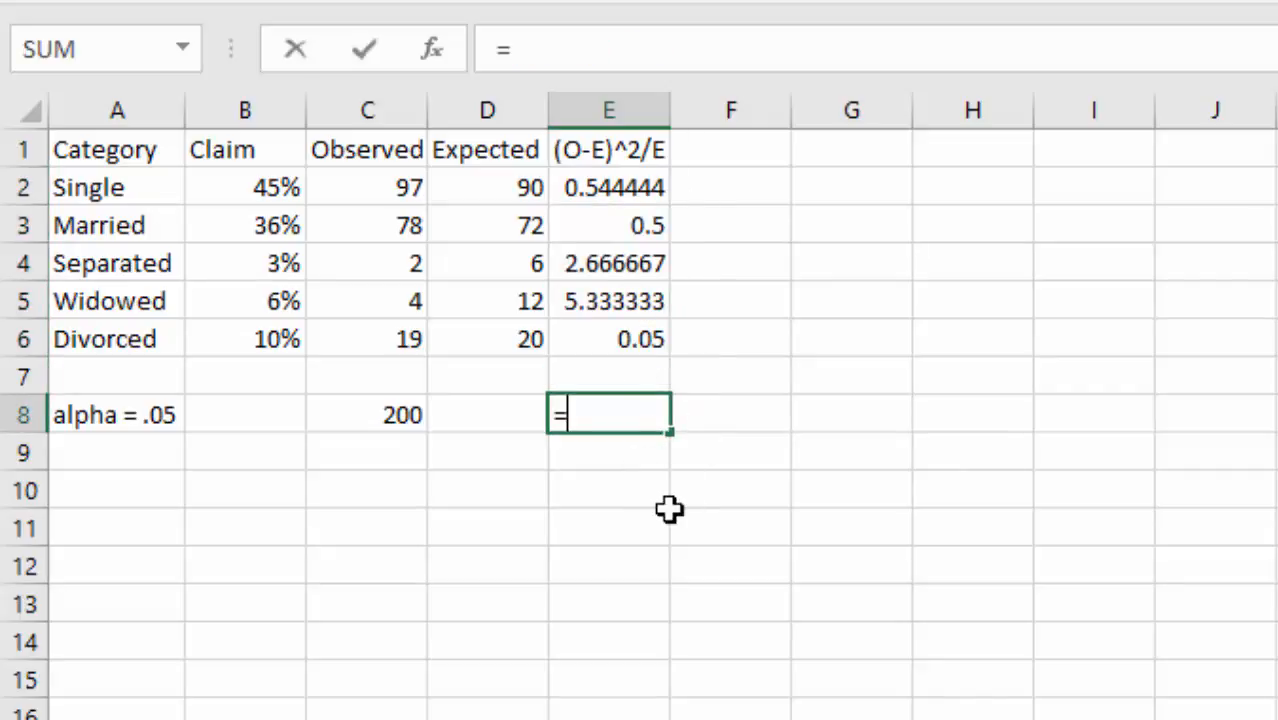
type("SUM(")
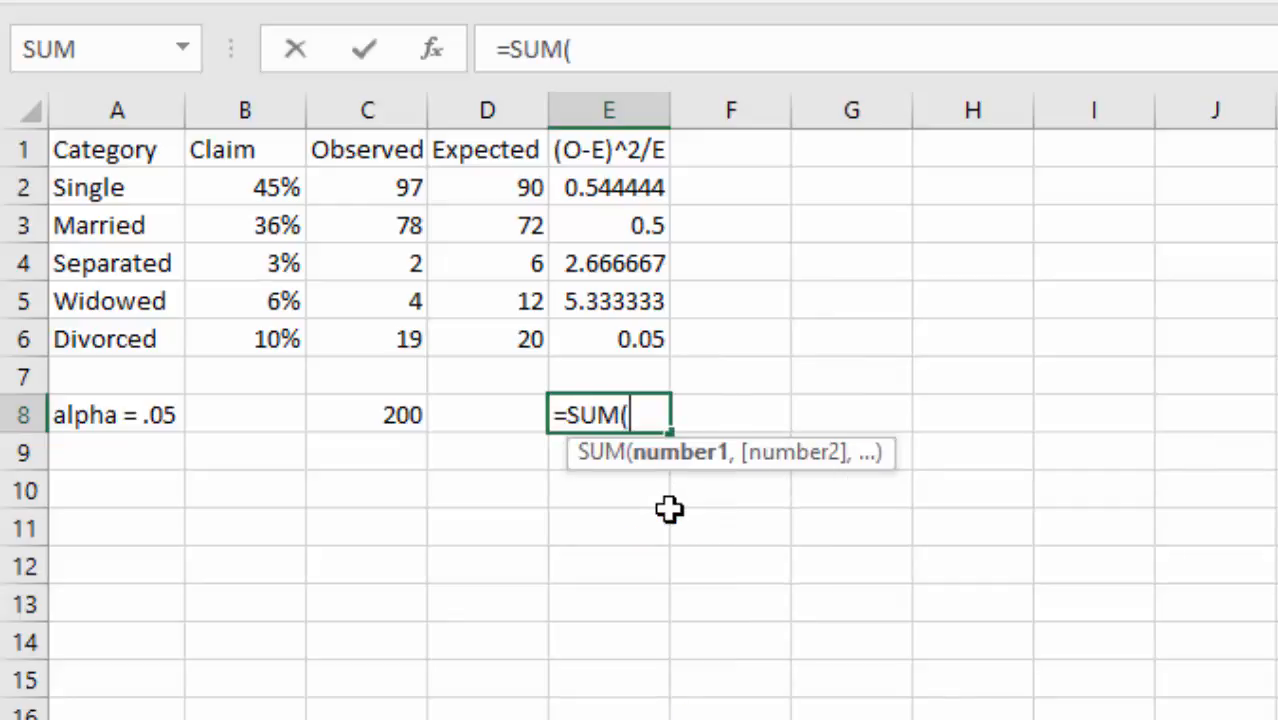
left_click_drag(613, 187, 613, 332)
type(")")
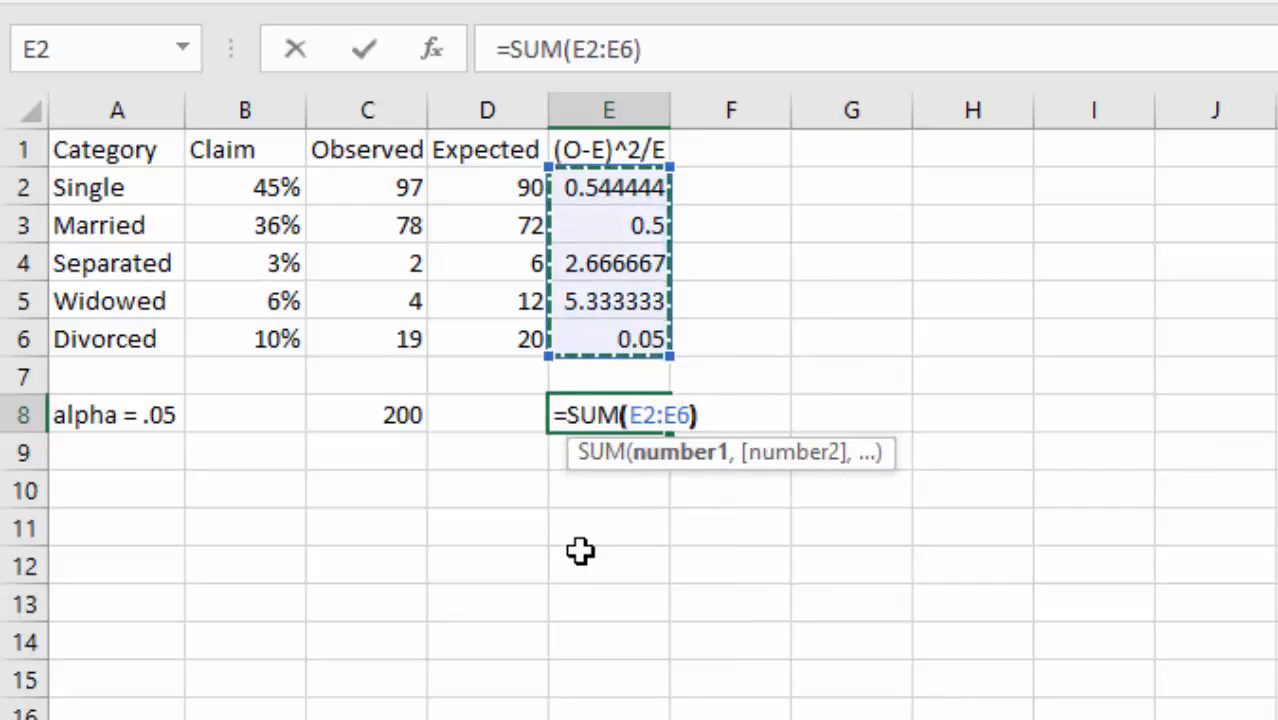
key("Return")
- Label the total 'chi squ.' in D8 and add a 'CV' label in D9 beneath it
key("Up")
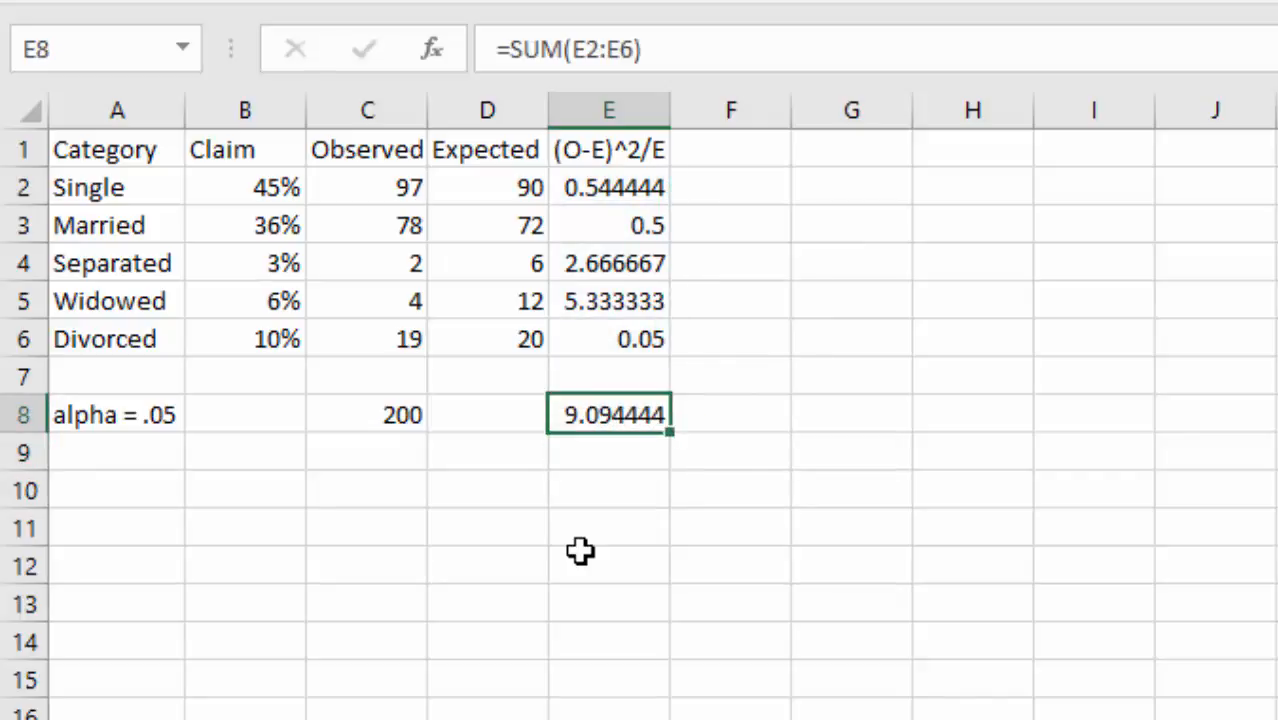
key("Left")
type("chi squared")
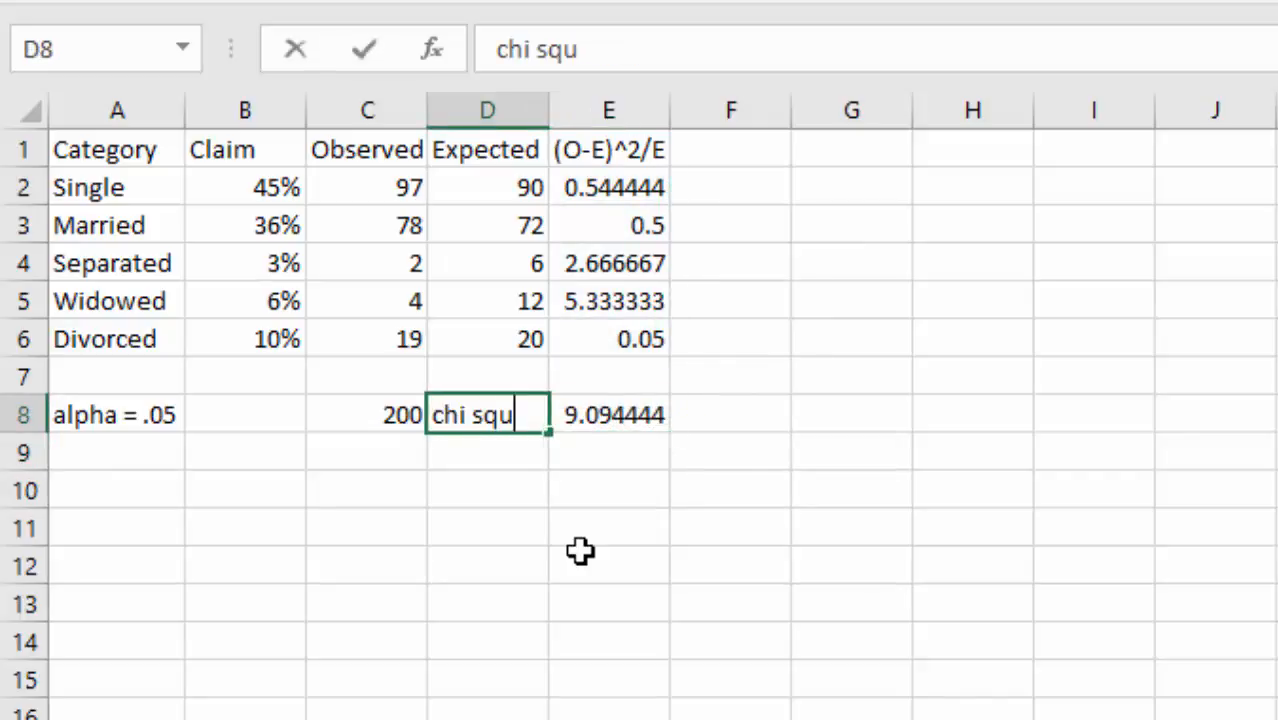
key("BackSpace")
key("BackSpace")
key("BackSpace")
key("BackSpace")
type(".")
key("Return")
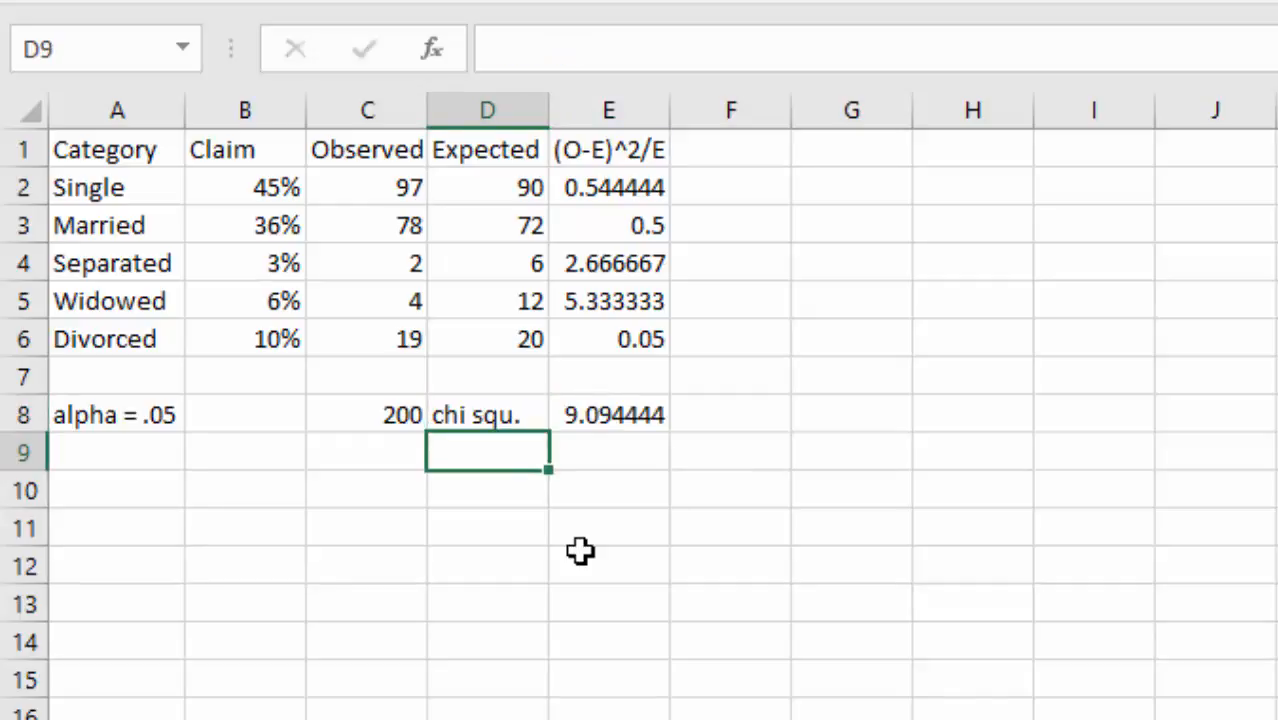
type("CV")
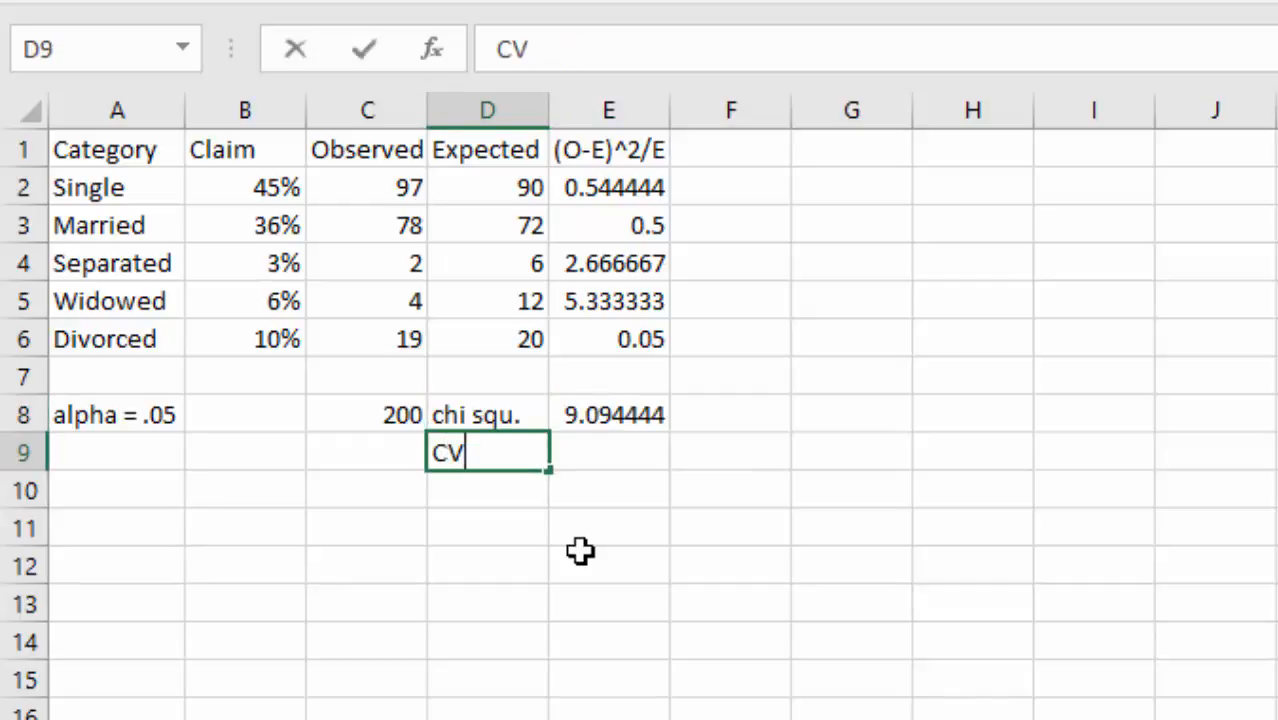
key("Tab")
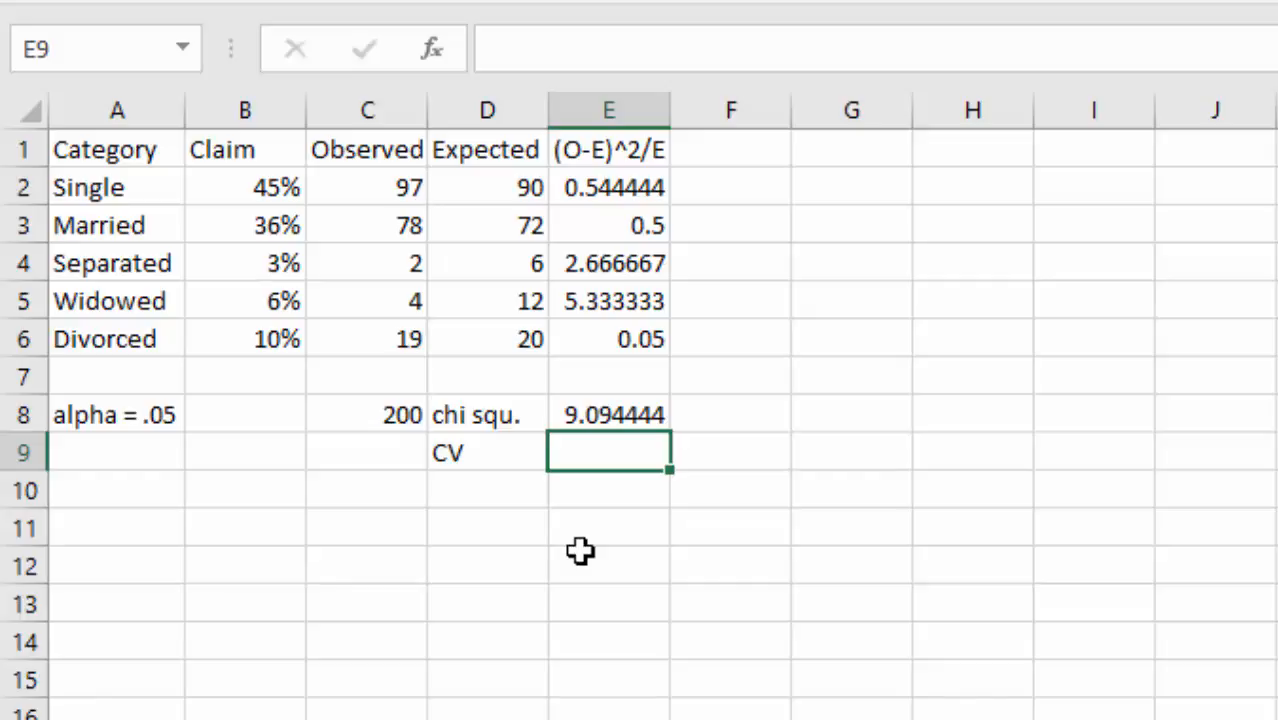
left_click(102, 410)
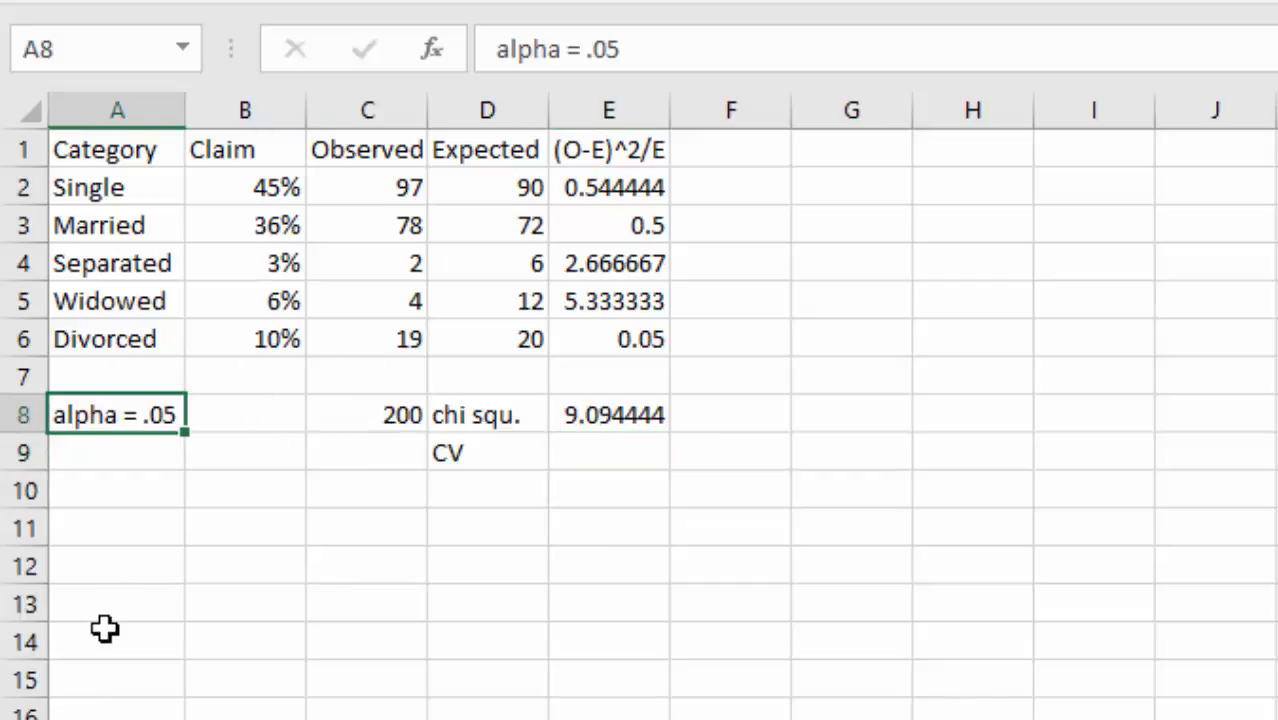
left_click(617, 458)
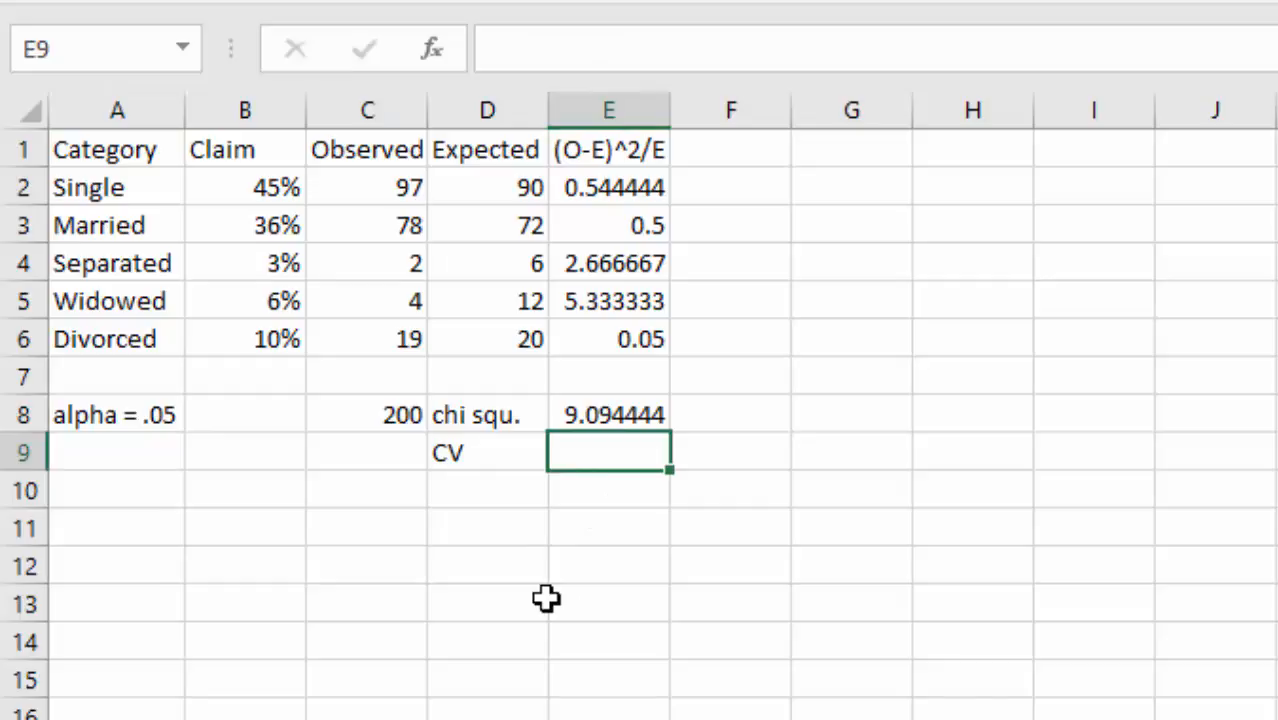
- Enter =CHISQ.INV.RT(.05,4) in E9 to get the critical value 9.487729
type("=")
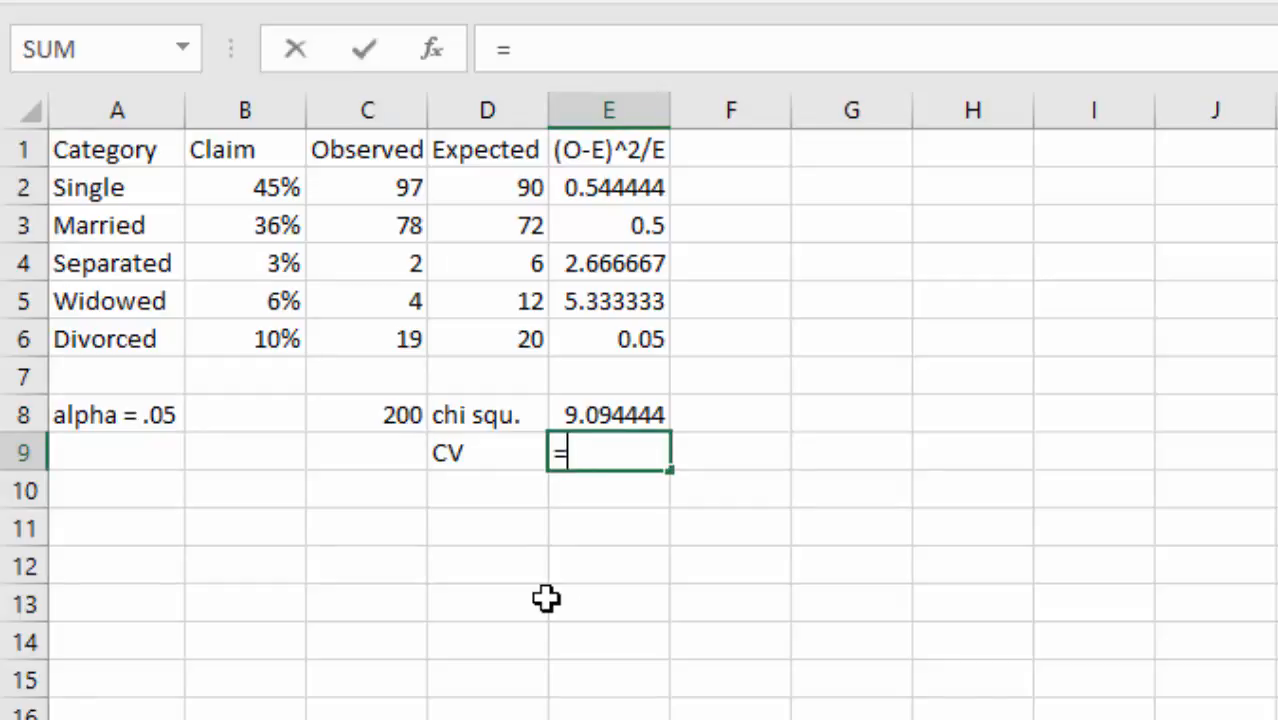
type("chi")
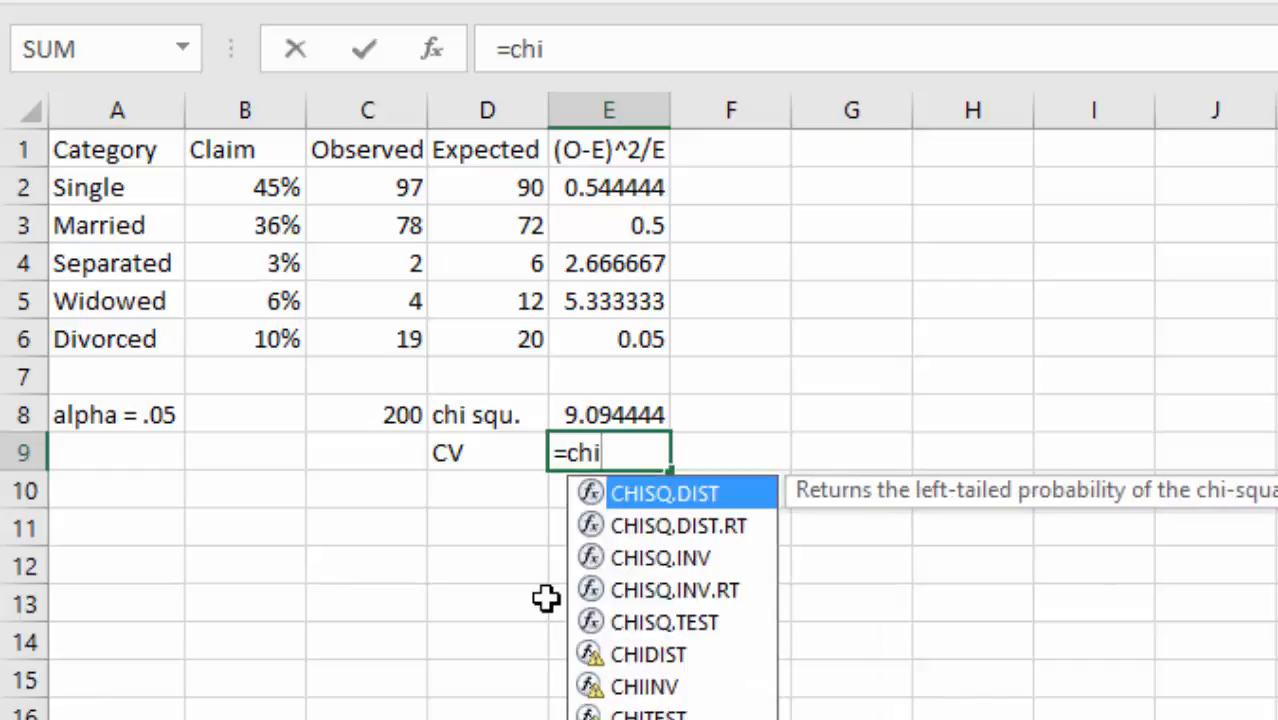
type("sq.")
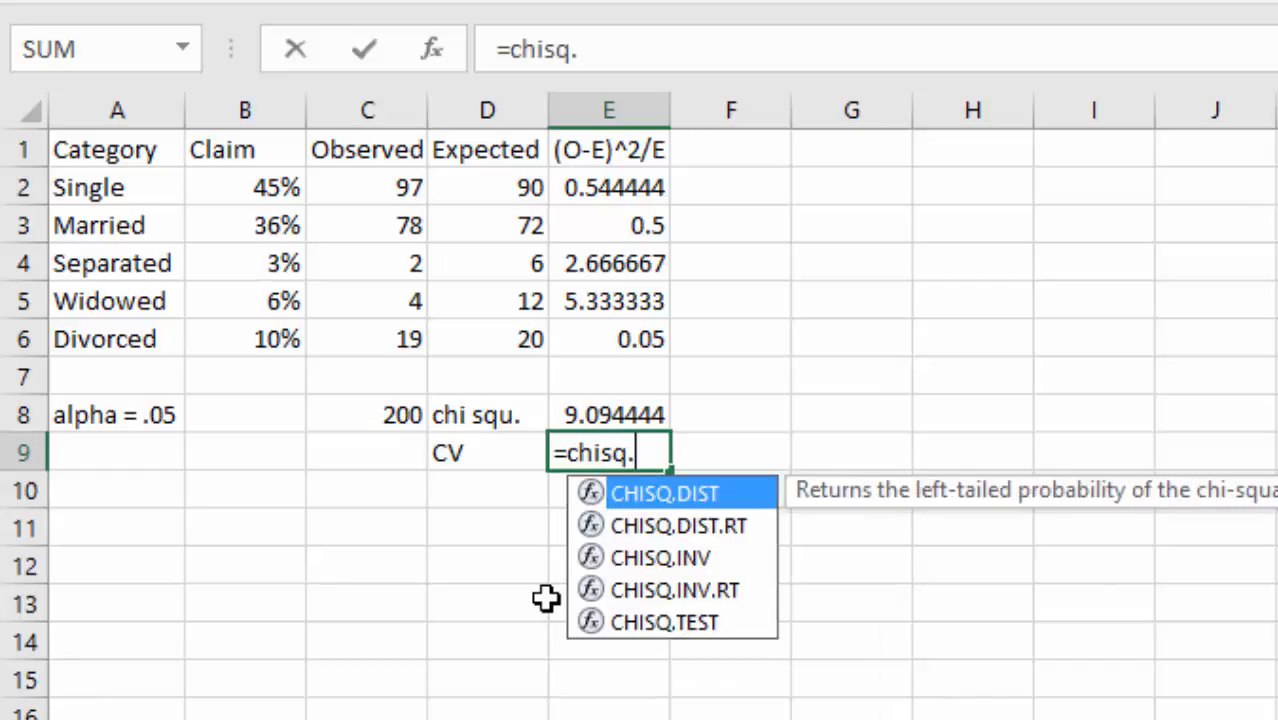
type("inv")
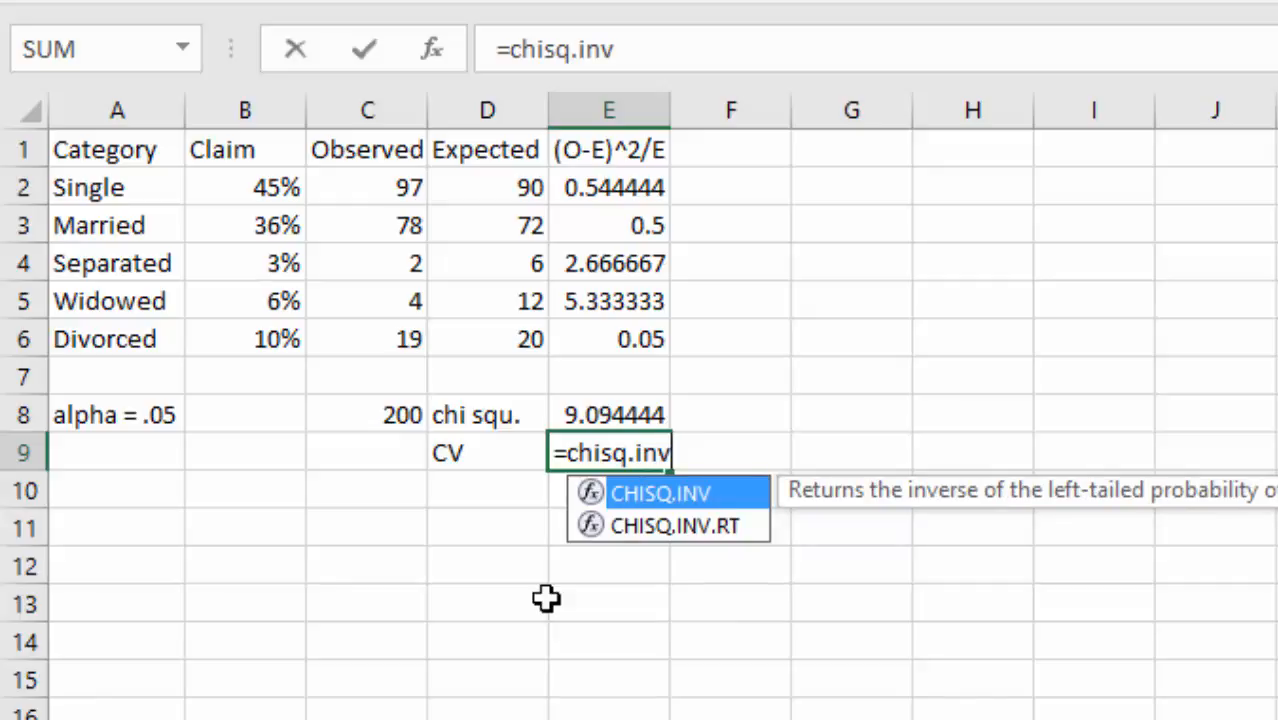
type(".")
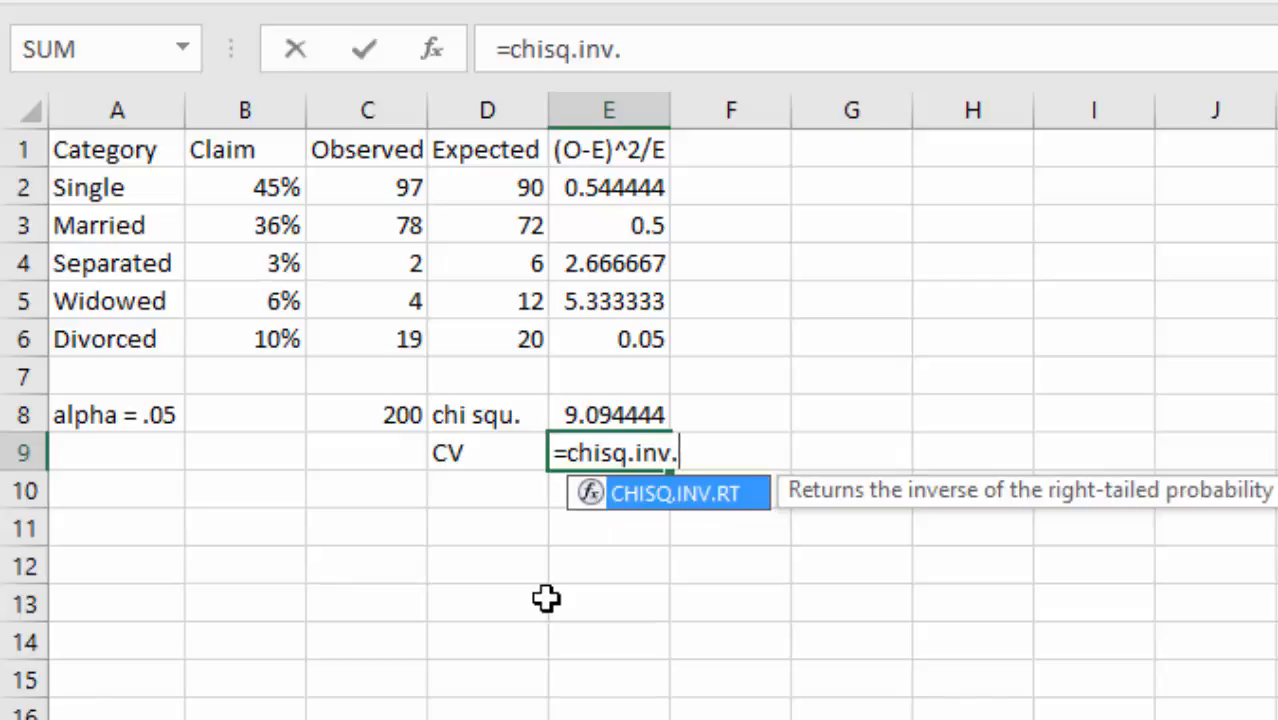
type("rt(")
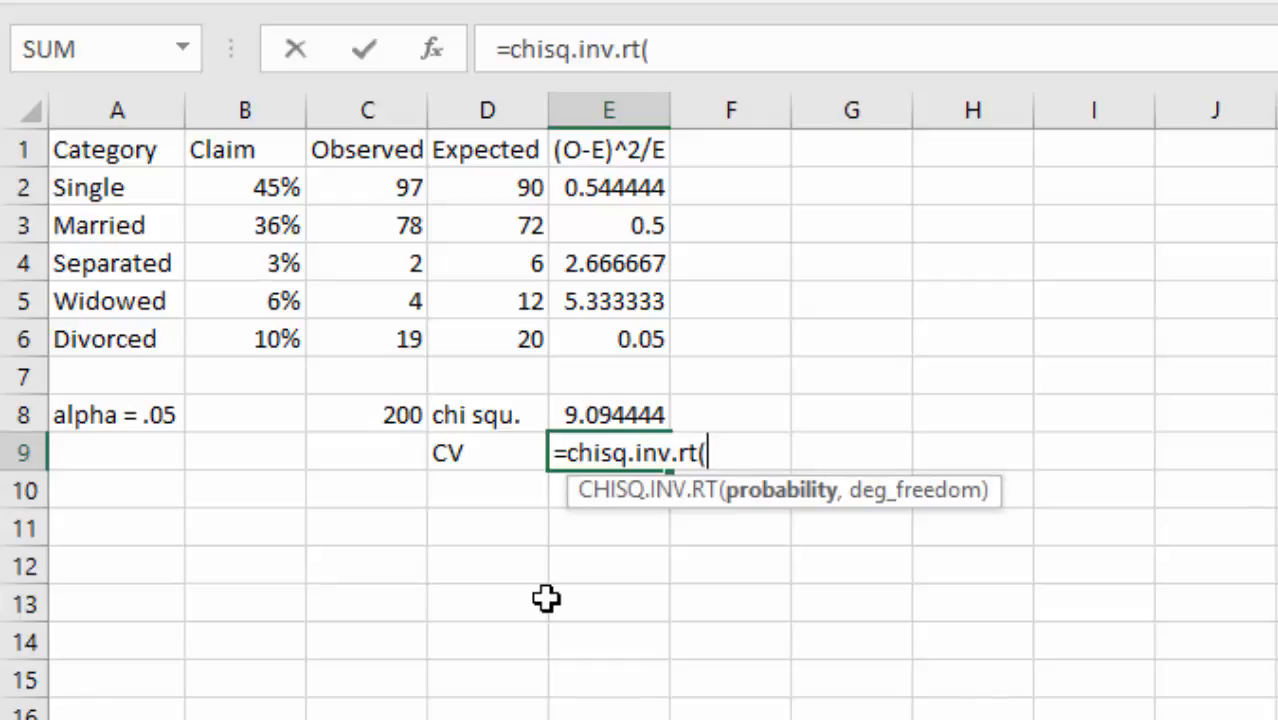
type(".05,")
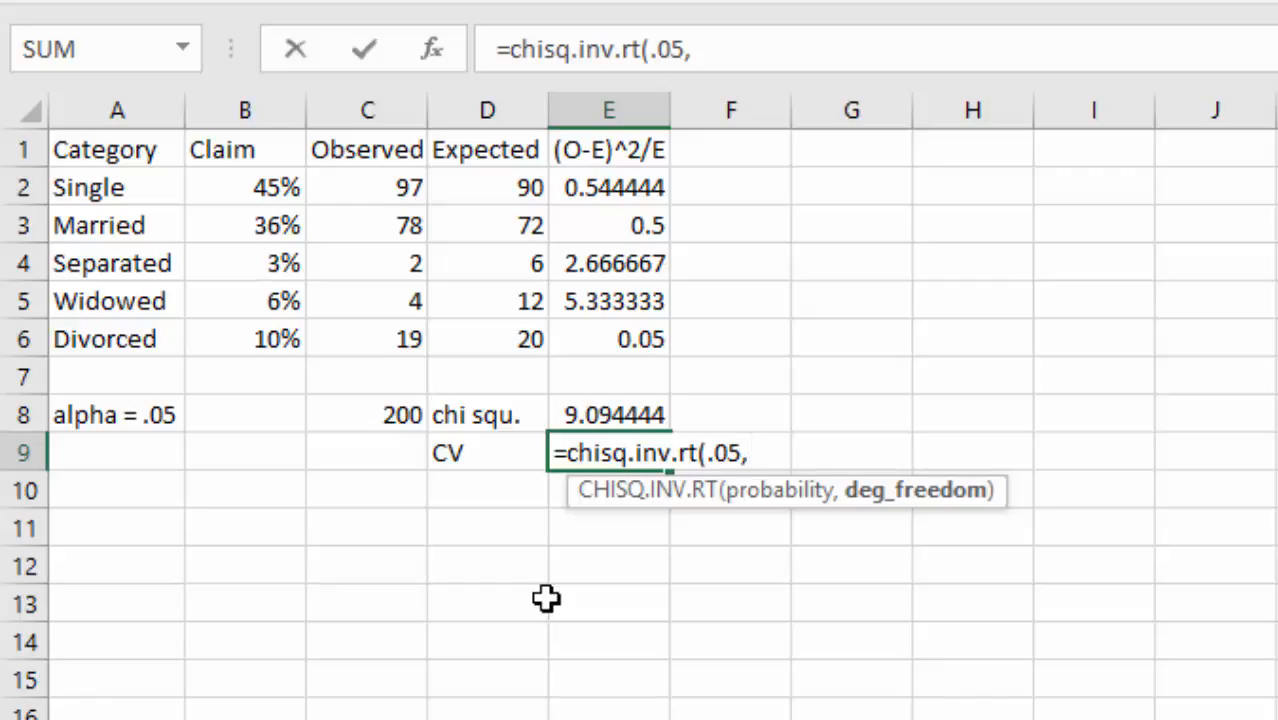
type("4)")
key("Return")
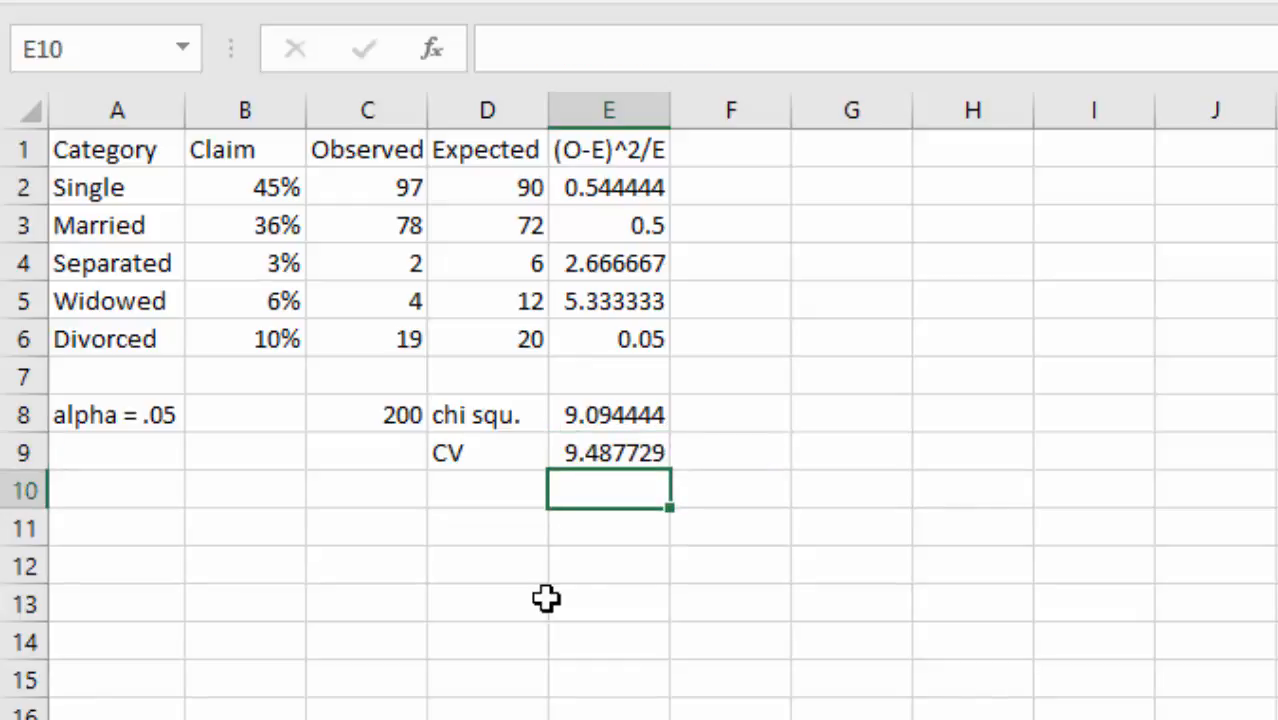
key("Up")
key("Up")
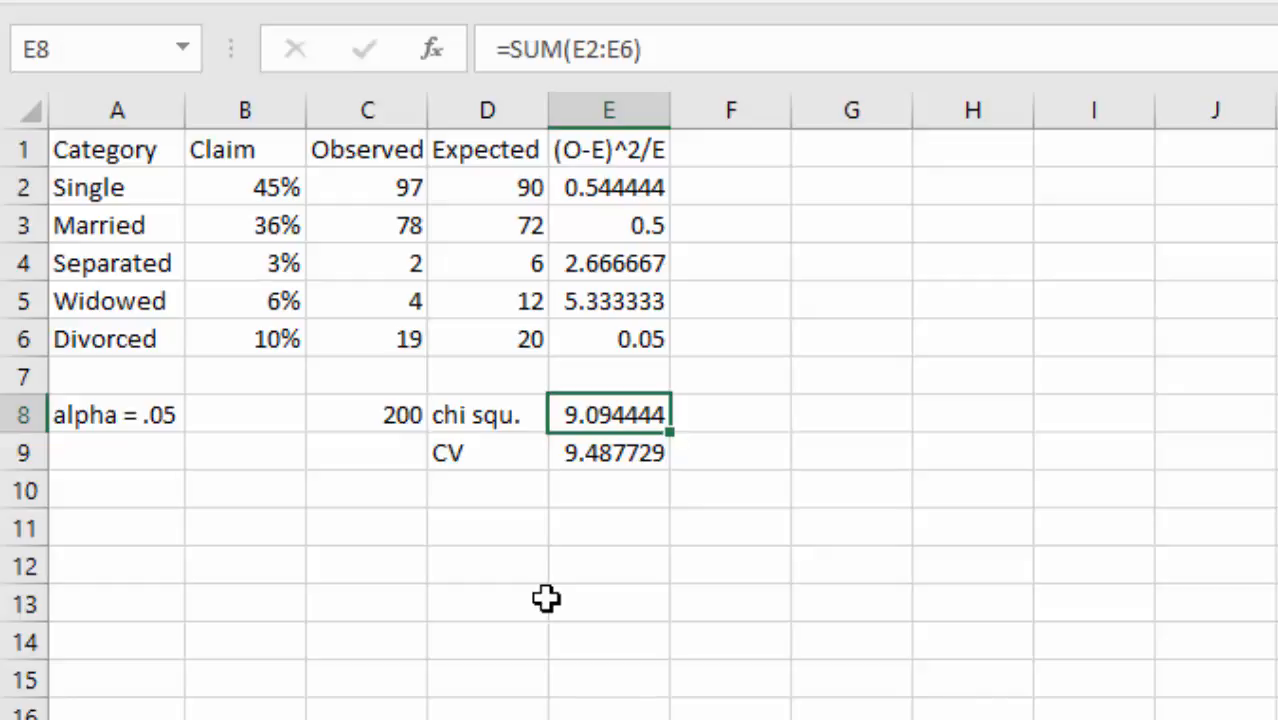
- Review the claim percentages and the chi-square results by moving around the table
key("Left")
key("Left")
key("Left")
key("Left")
key("Up")
key("Up")
key("Up")
key("Up")
key("Up")
key("Up")
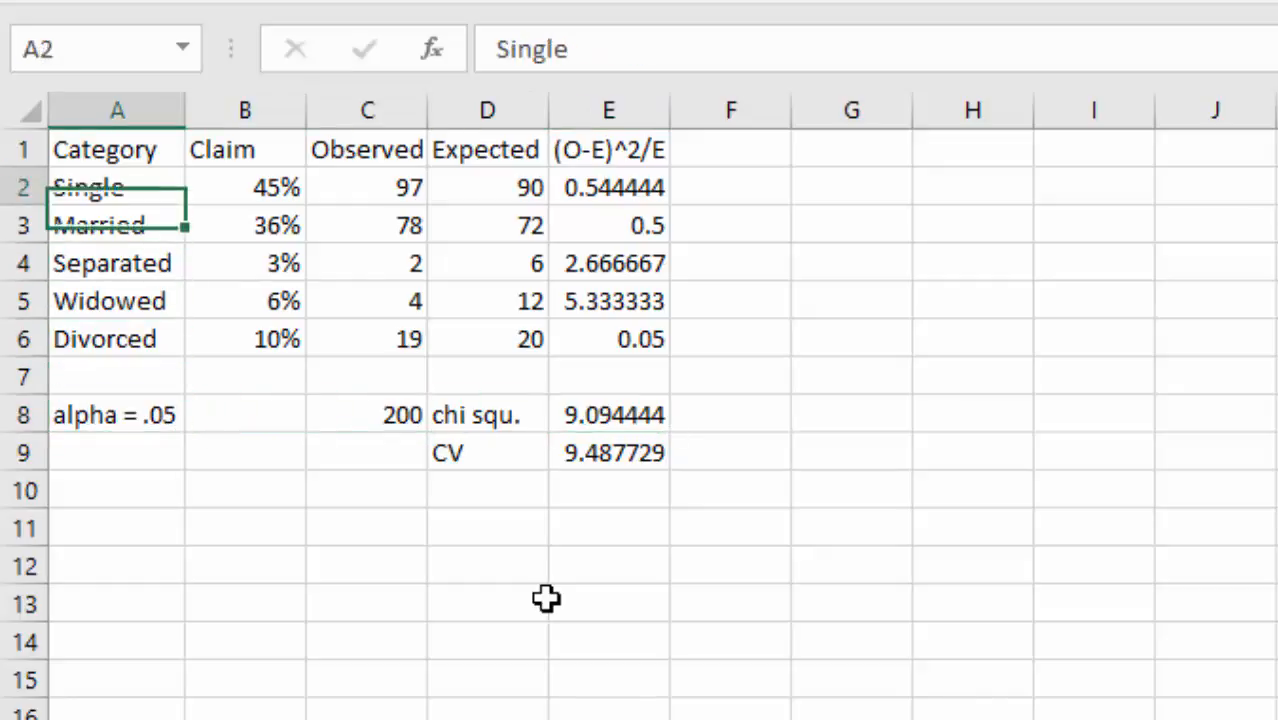
key("Up")
key("Right")
key("Down")
key("Up")
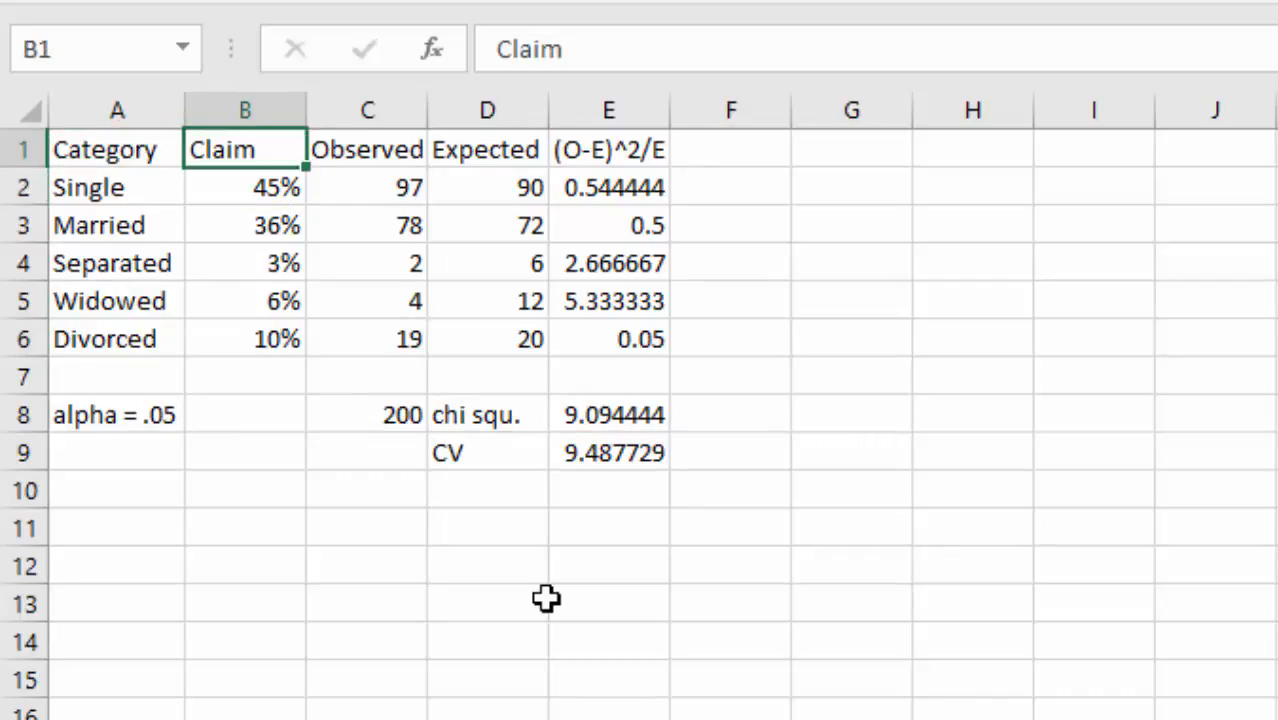
key("Down")
key("Down")
key("Down")
key("Down")
key("Down")
key("Down")
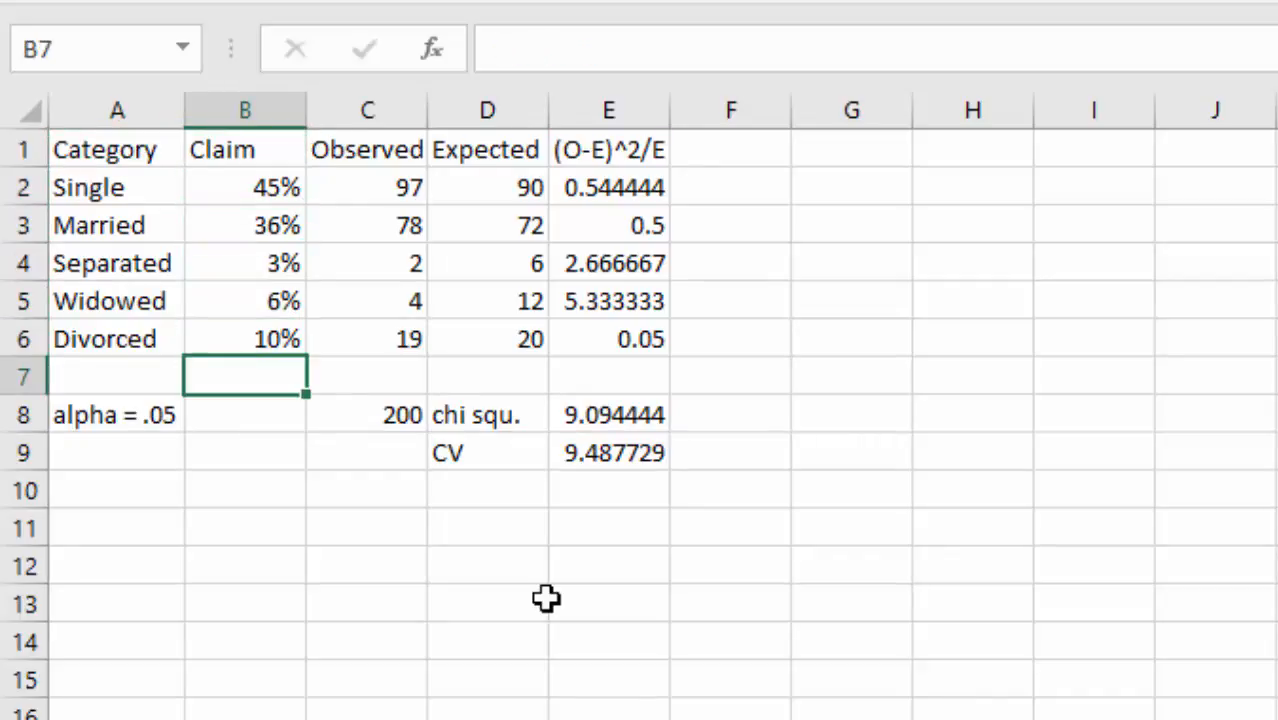
key("Up")
key("Up")
key("Up")
key("Up")
key("Up")
key("Up")
key("Down")
key("Down")
key("Down")
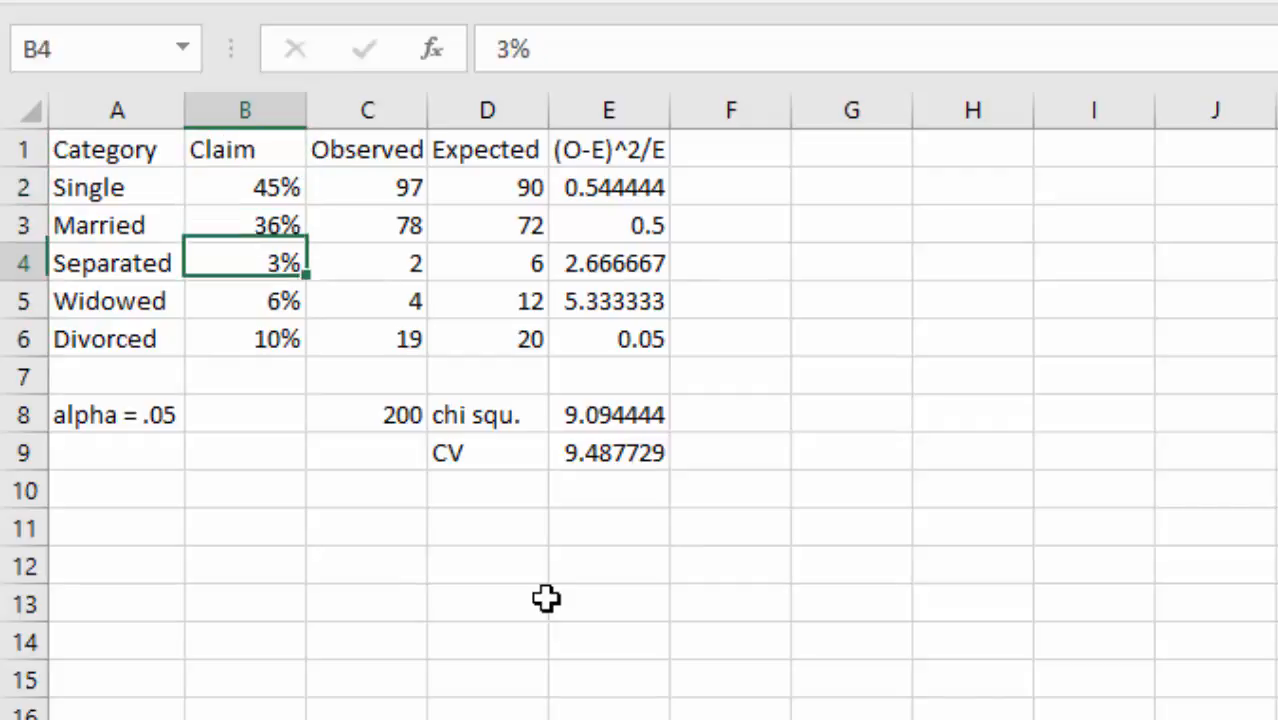
key("Down")
key("Down")
key("Down")
key("Down")
key("Down")
key("Down")
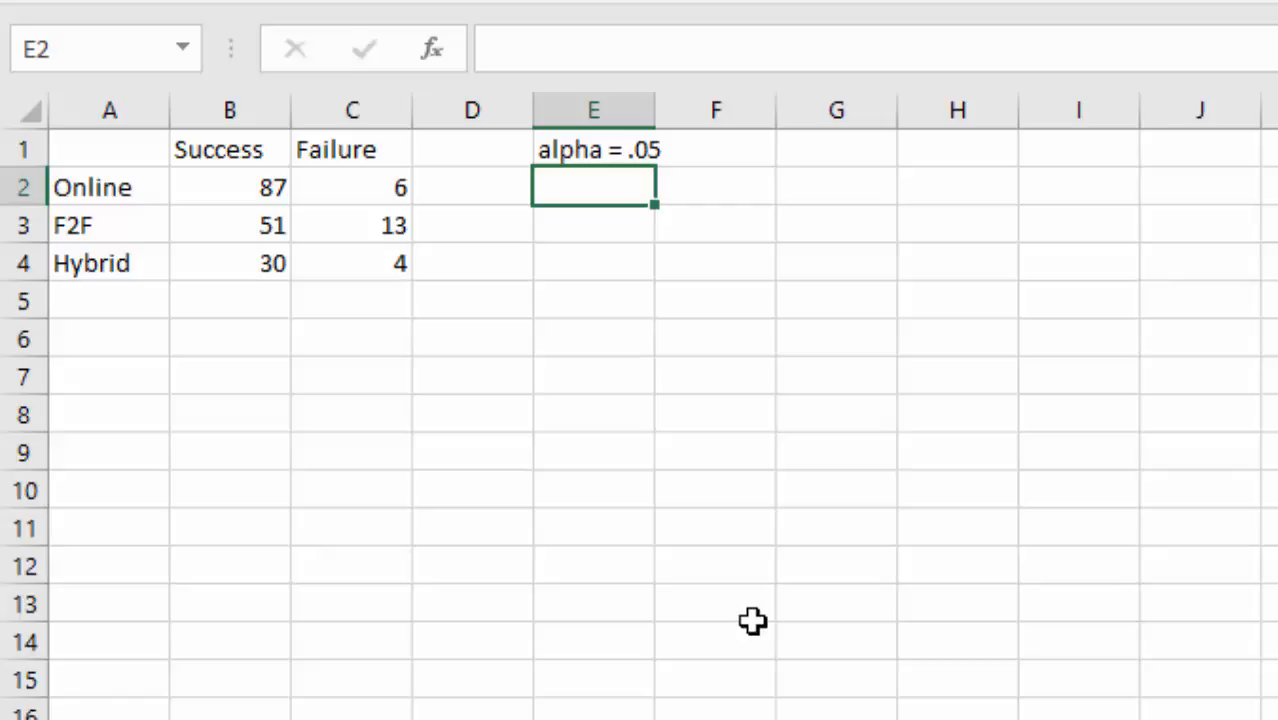
- Label A1 'observ.' and start the expected table with Expected, Success and Failure headers
key("ctrl+Home")
type("Ob.")
key("BackSpace")
key("BackSpace")
key("BackSpace")
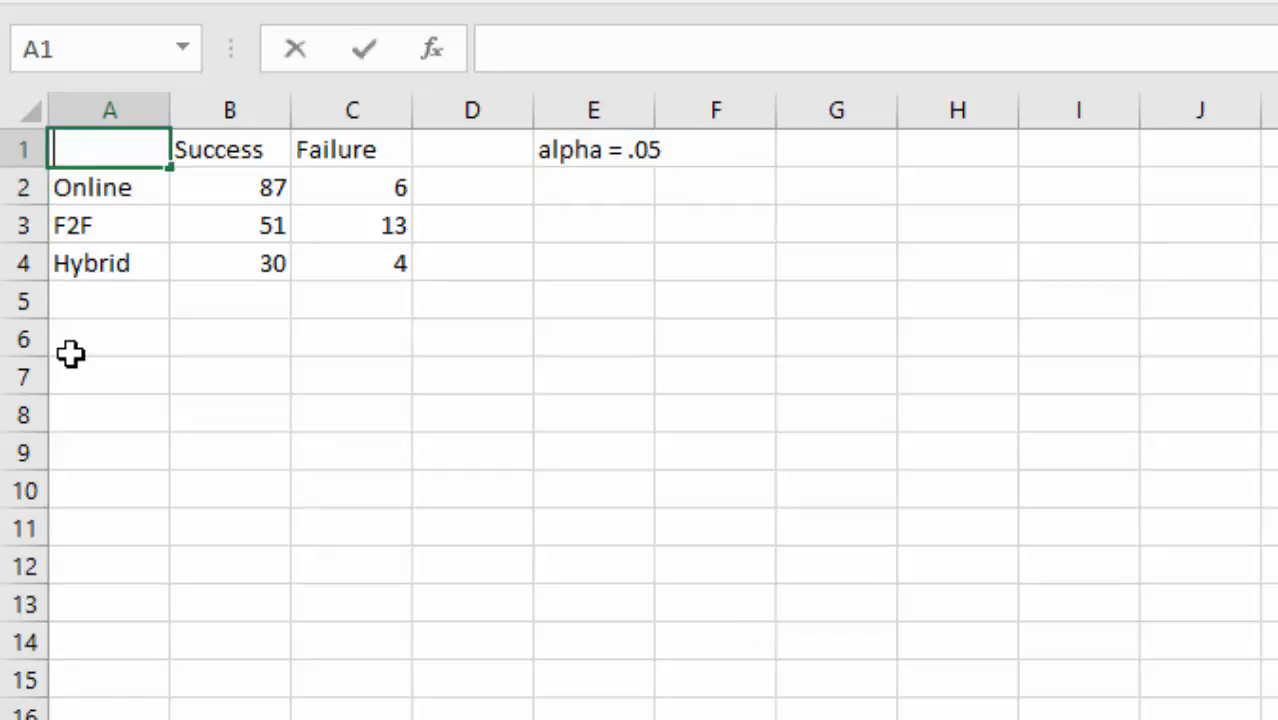
type("observ.")
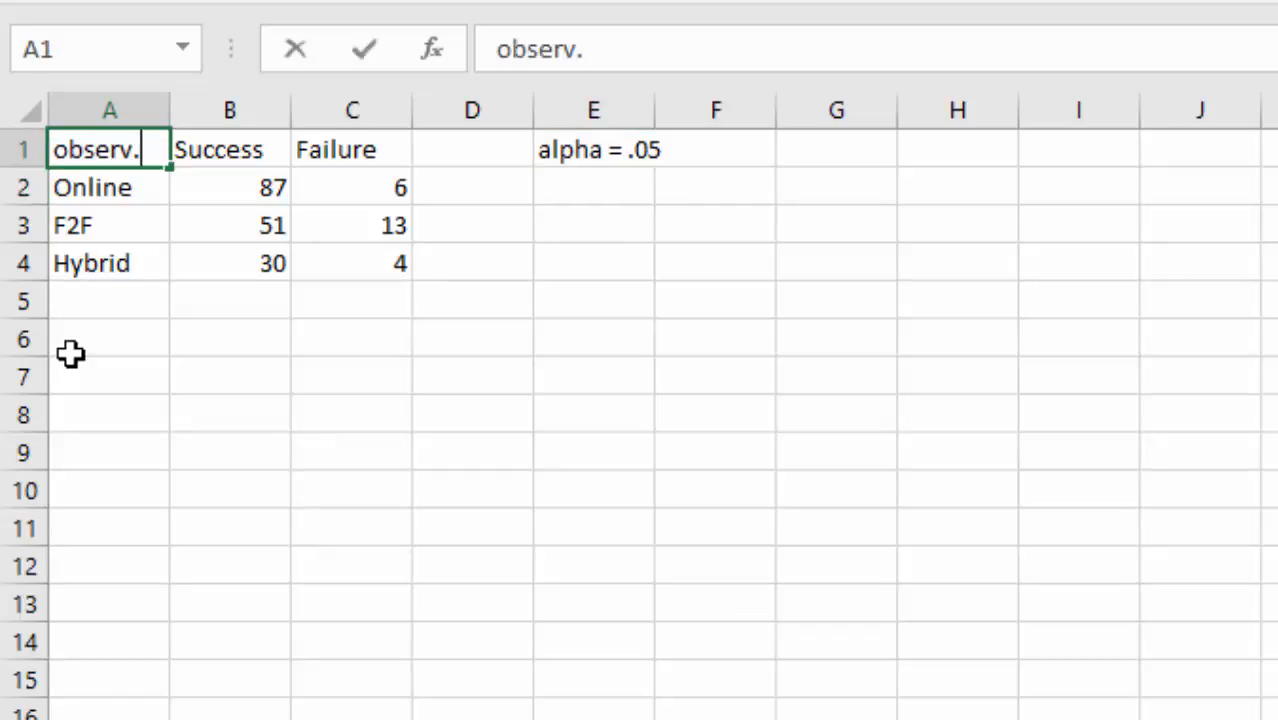
key("ctrl+Return")
key("Down")
key("Down")
key("Down")
key("Down")
key("Down")
key("Down")
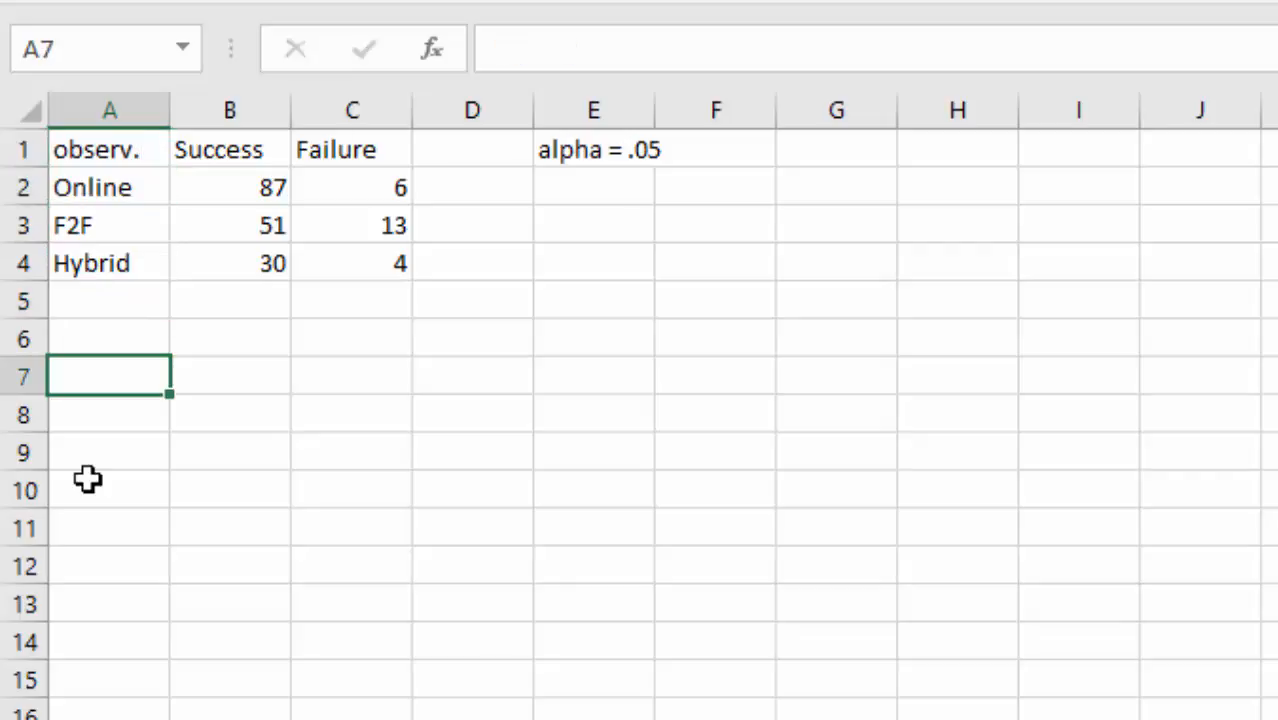
type("Expected")
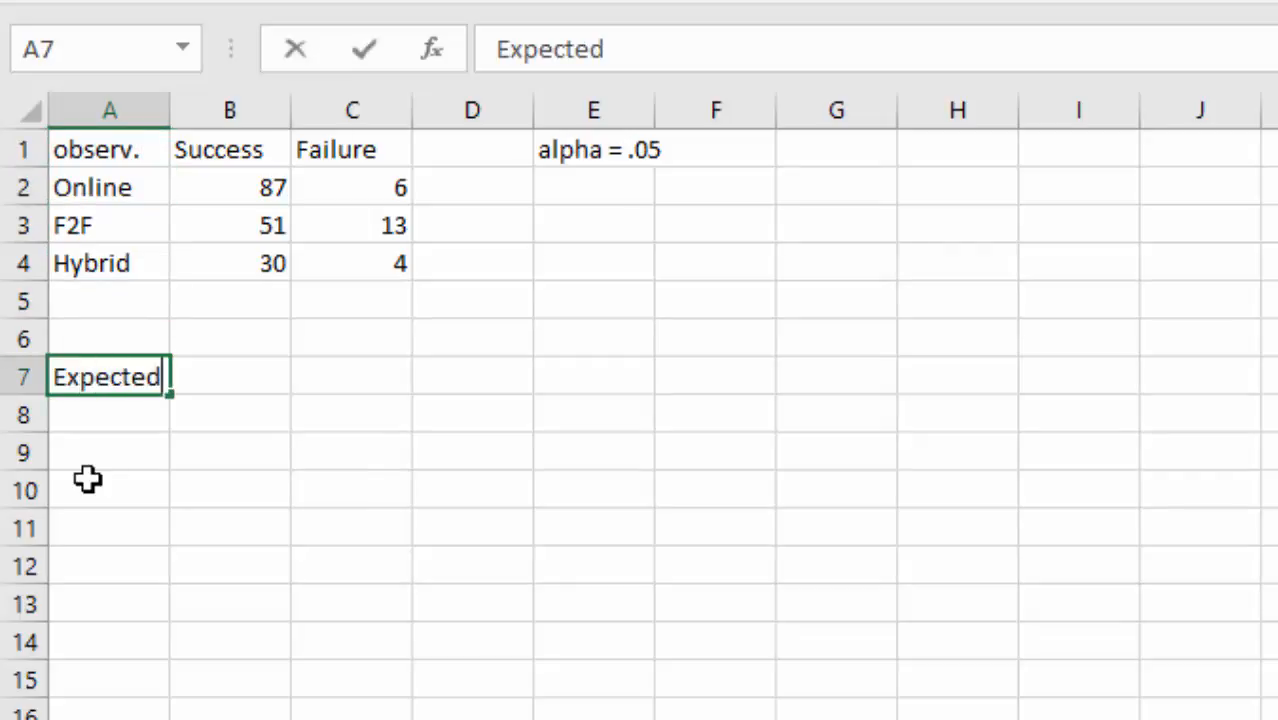
key("Tab")
type("Success")
key("Tab")
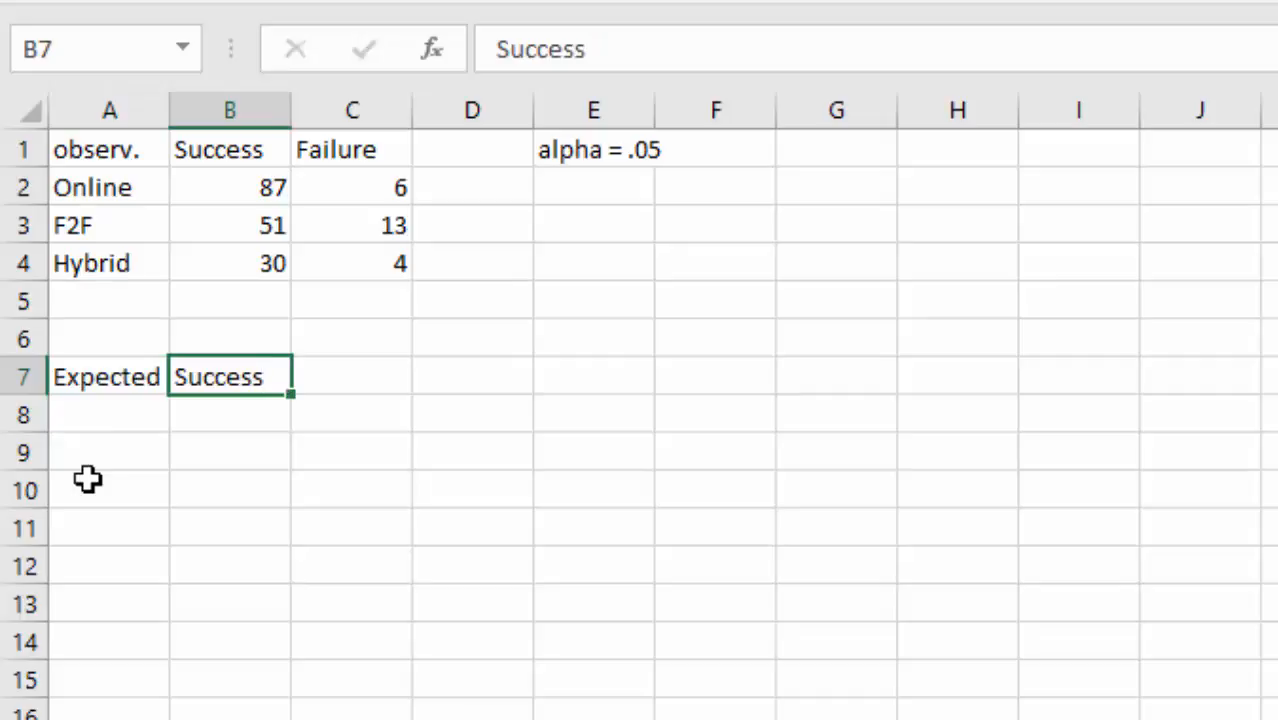
type("Failure")
key("Return")
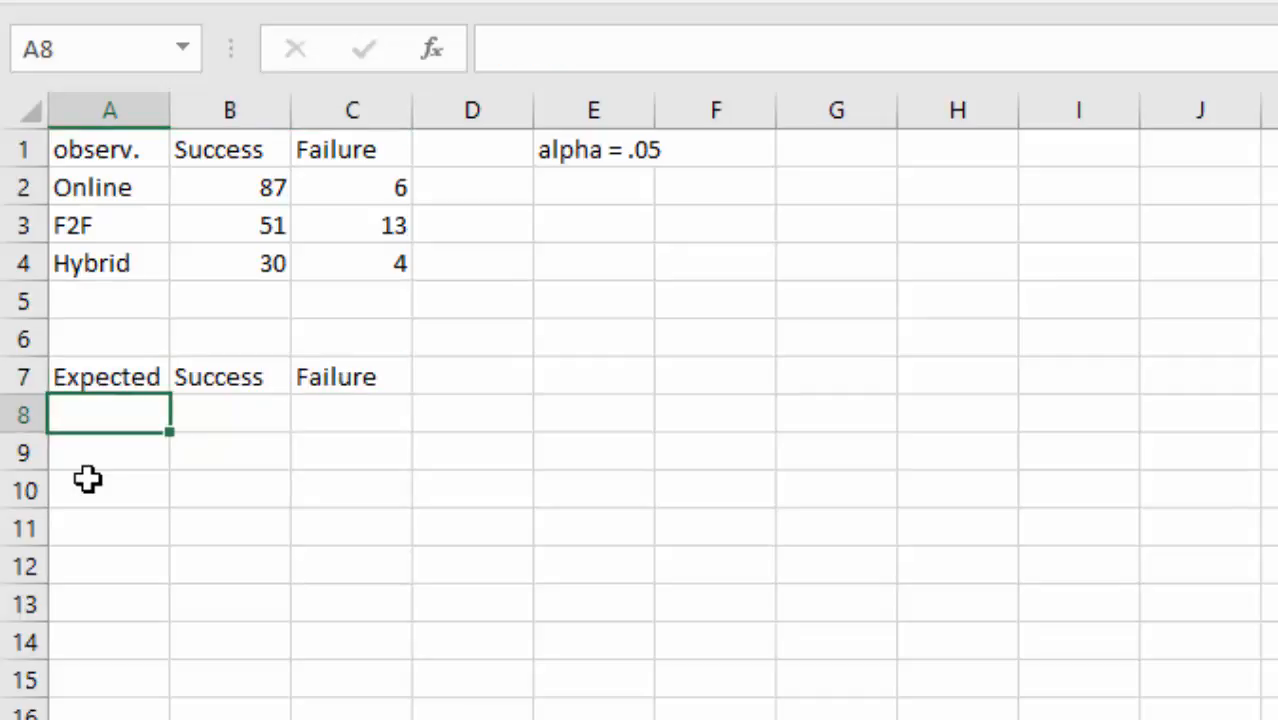
- Add Online, F2F and Hybrid row labels under the Expected header
type("Online")
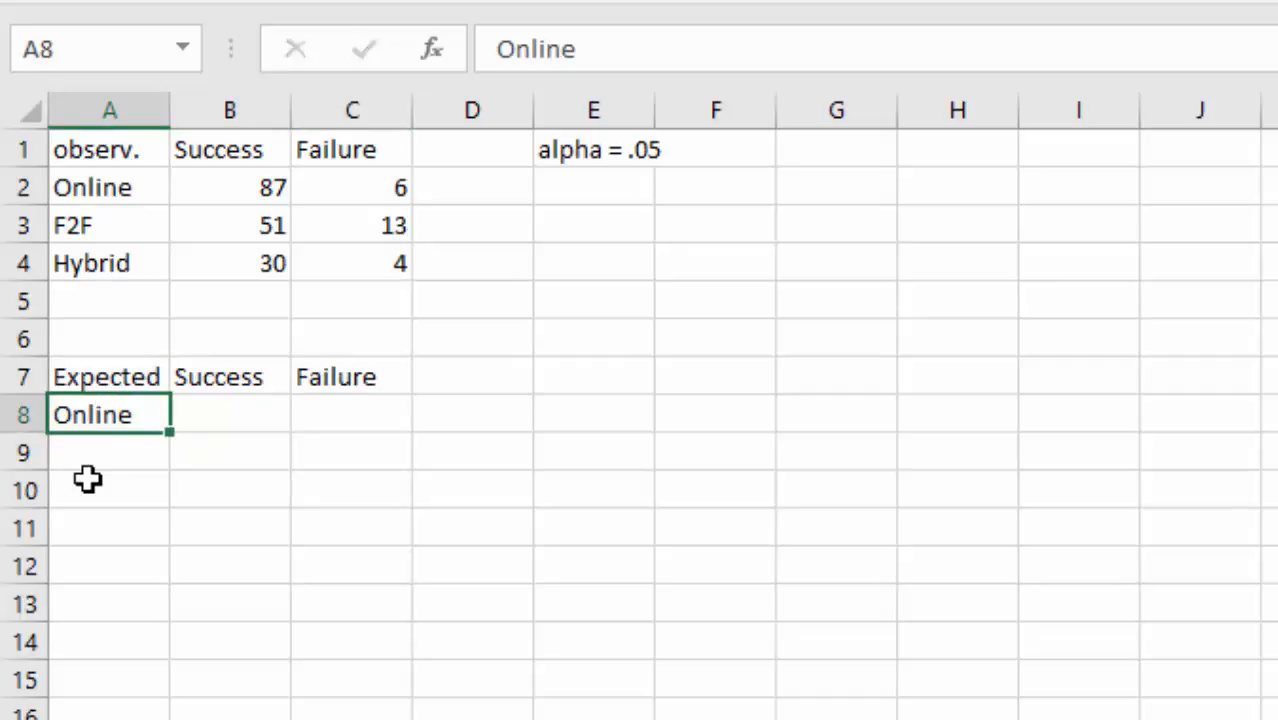
key("Return")
type("F2F")
key("Return")
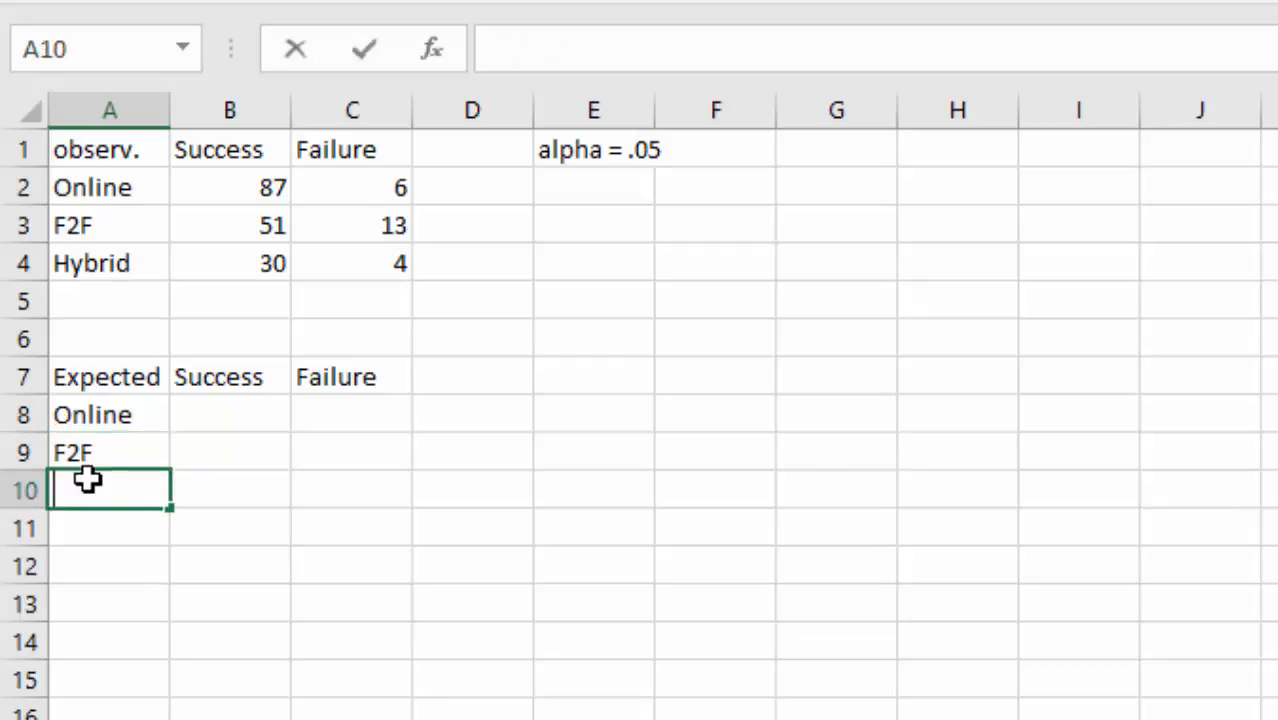
type("Hybrid")
key("Return")
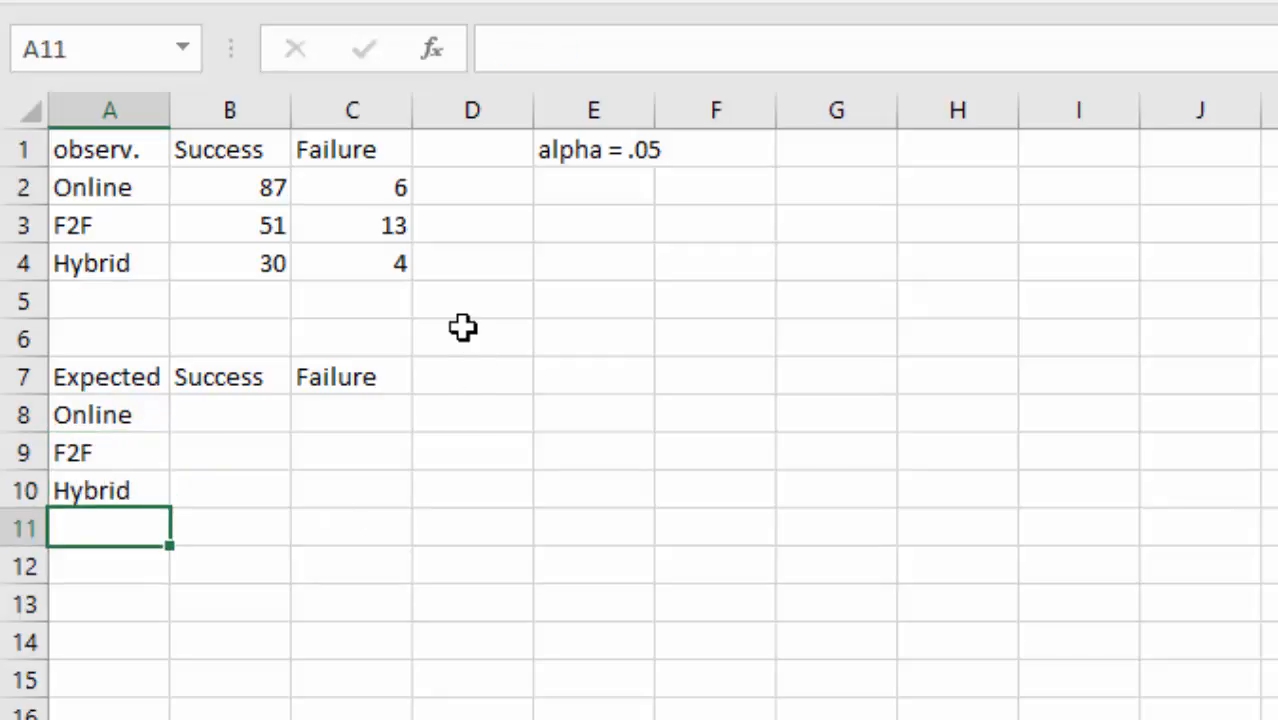
- Add Total as the column D header and as the row 5 label of the observed table
left_click(455, 196)
left_click(482, 160)
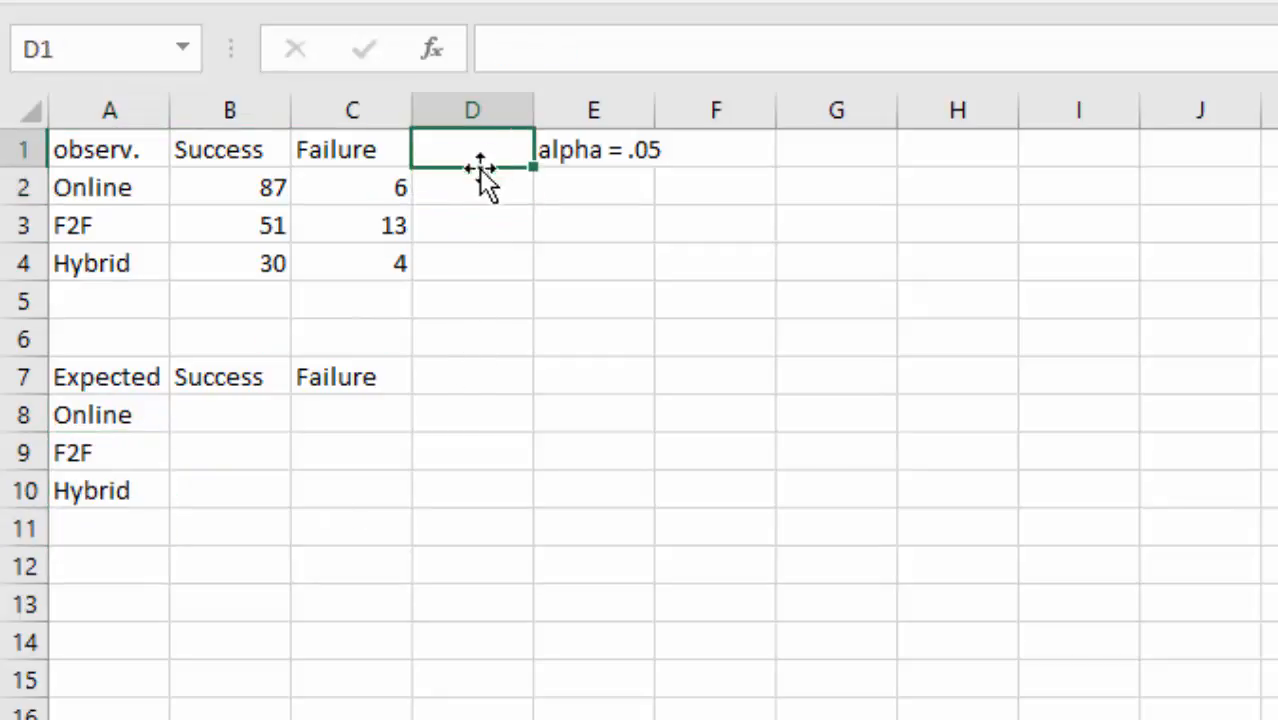
left_click(107, 300)
left_click(437, 146)
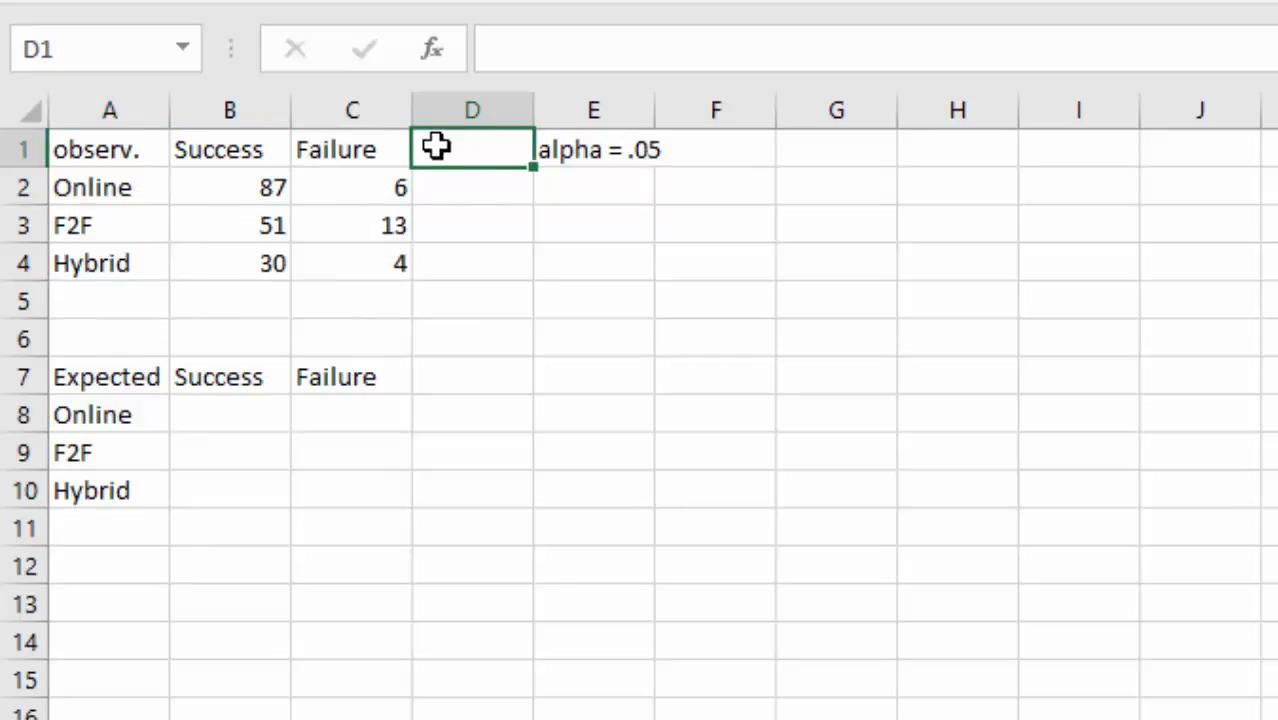
type("Total")
key("Return")
left_click(97, 297)
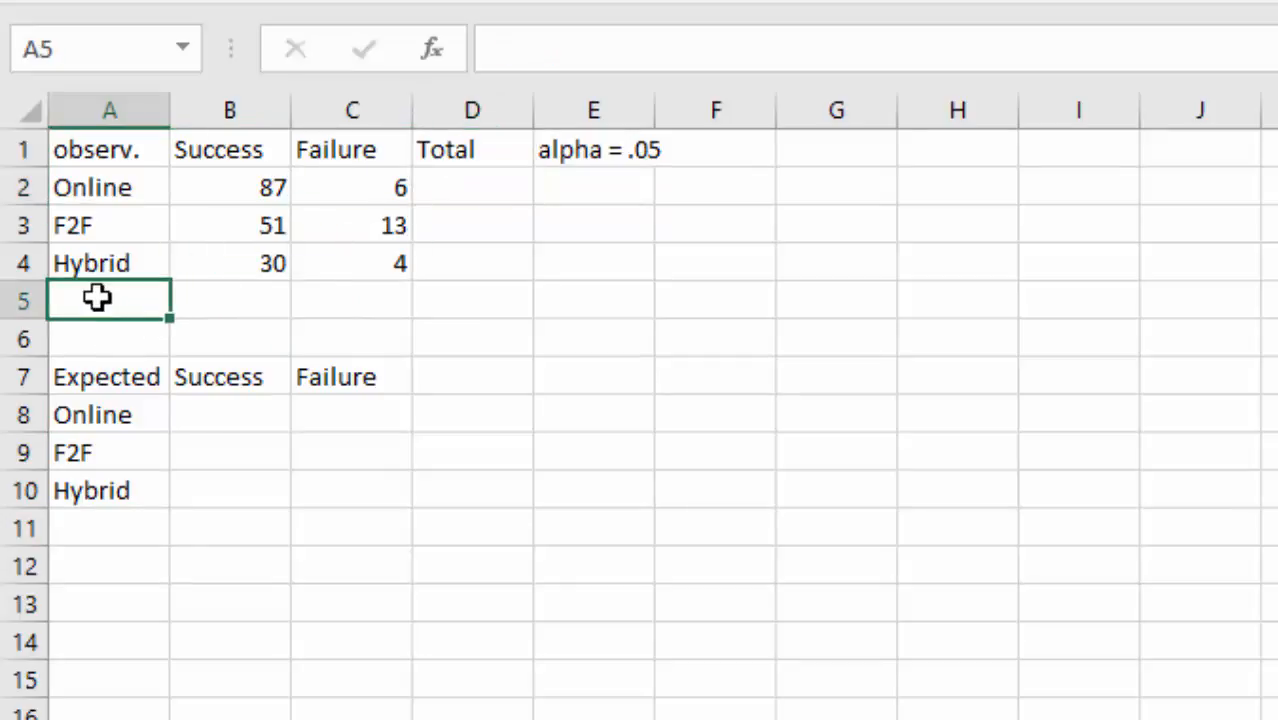
type("Total")
key("Return")
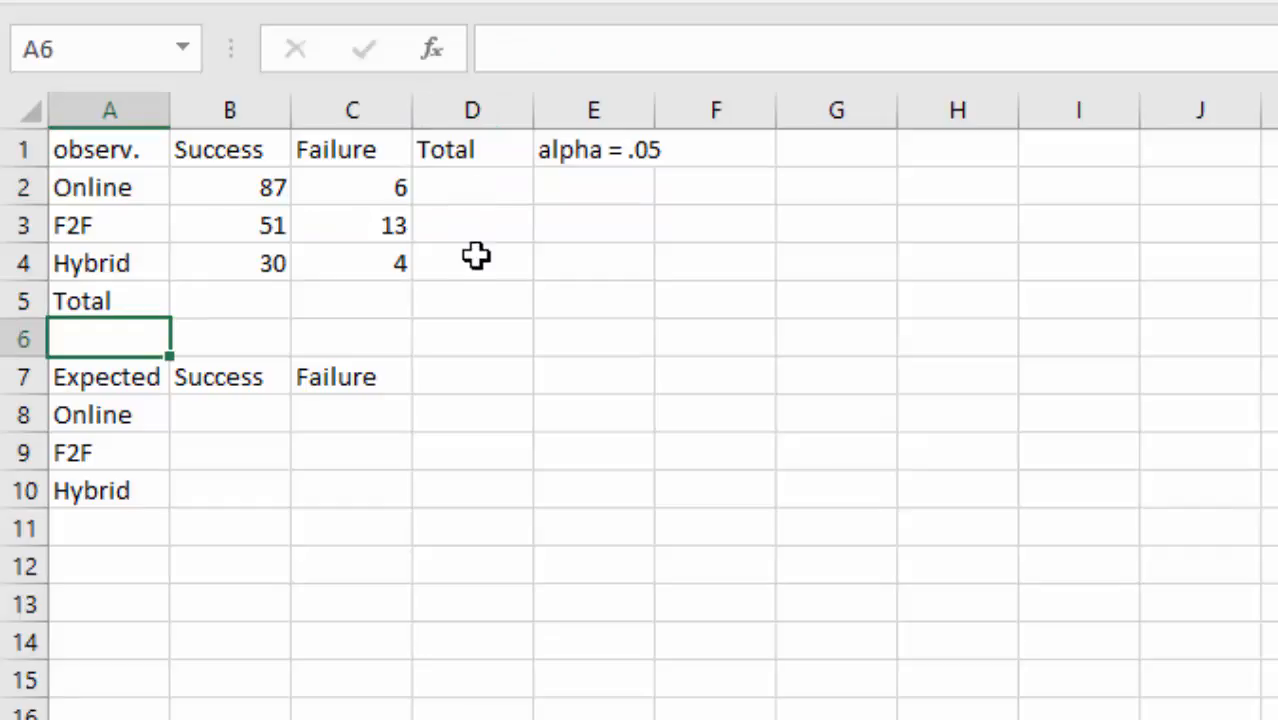
left_click(471, 185)
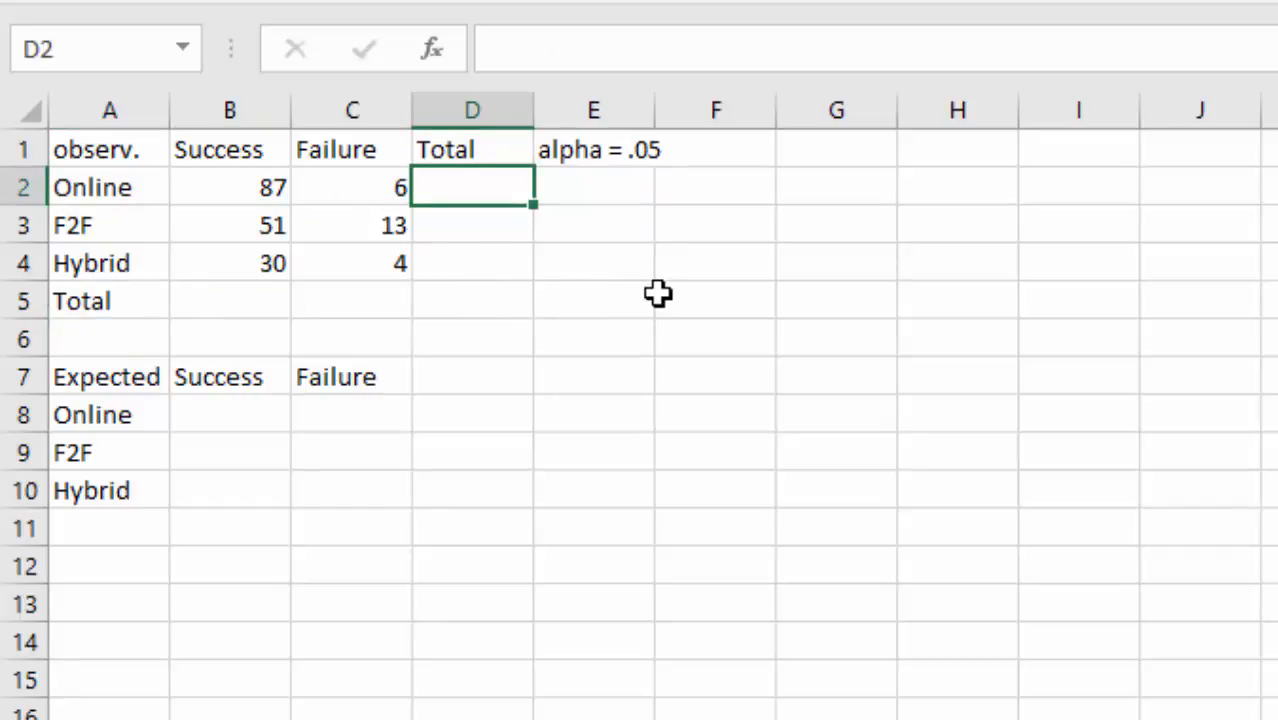
- Enter =SUM(B2:C2) in D2 and fill down, giving row totals 93, 64 and 34
type("=")
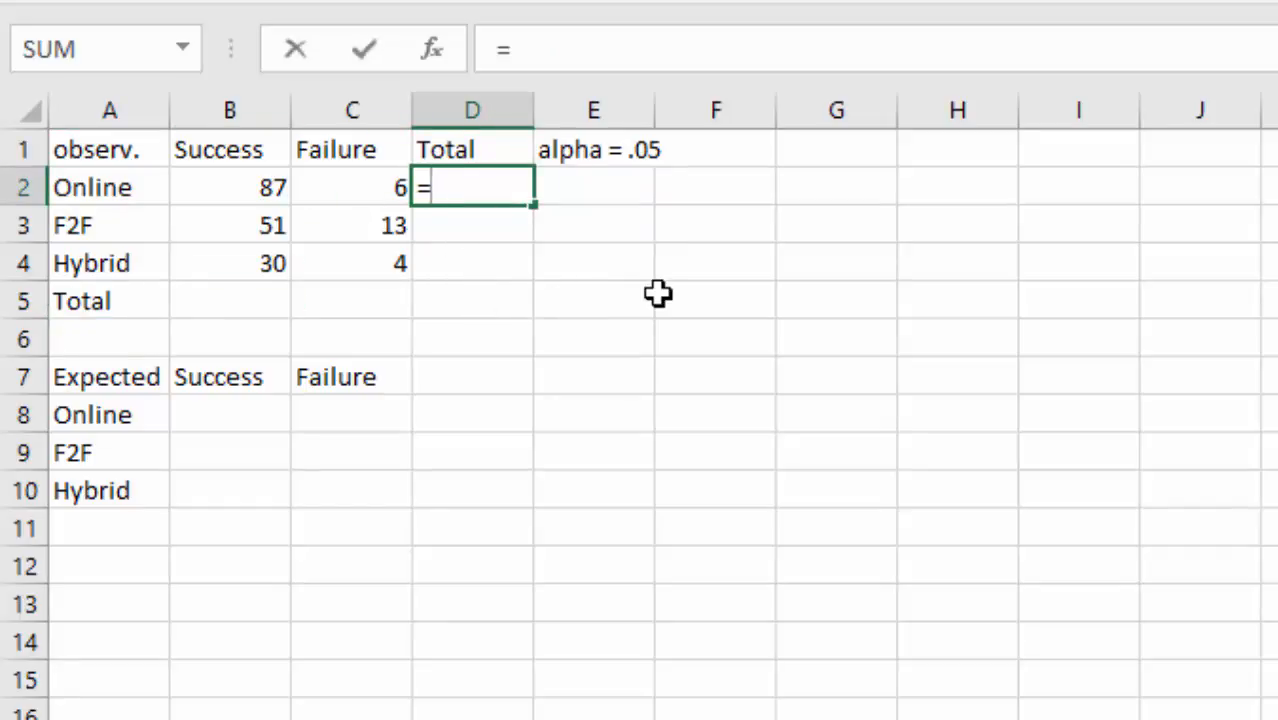
type("SUM(")
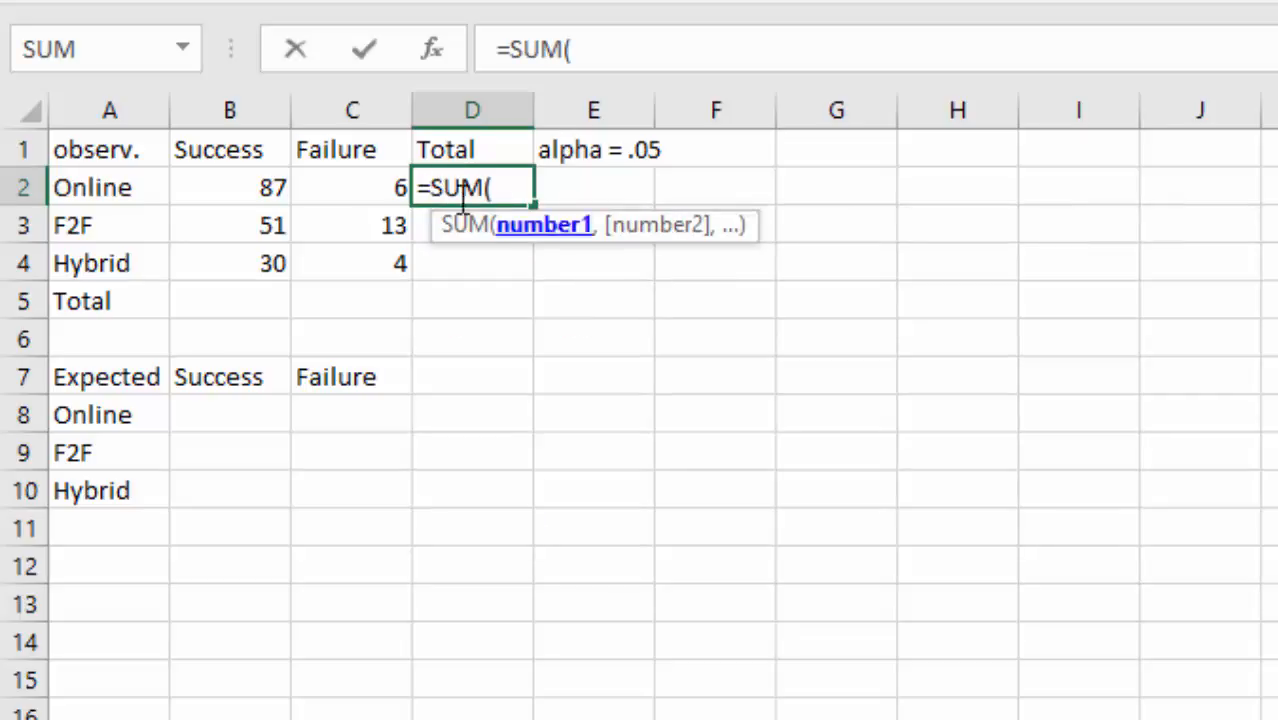
left_click_drag(248, 186, 320, 187)
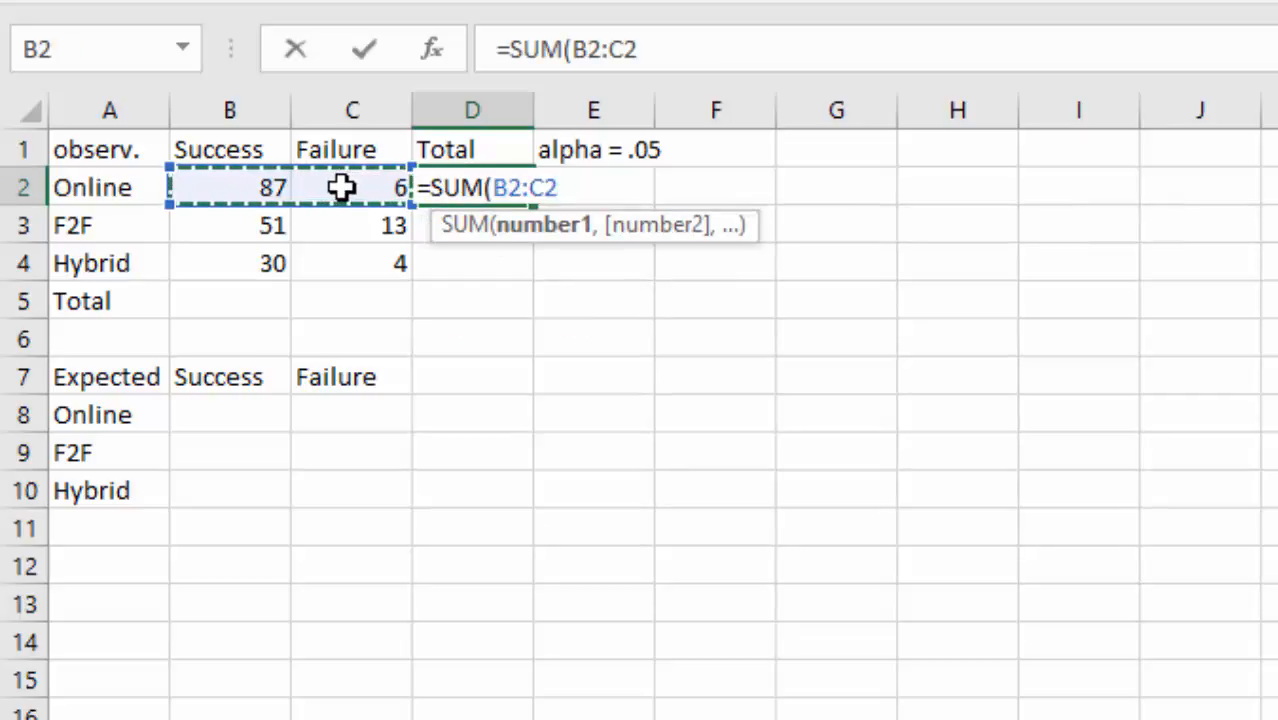
type(")")
key("Return")
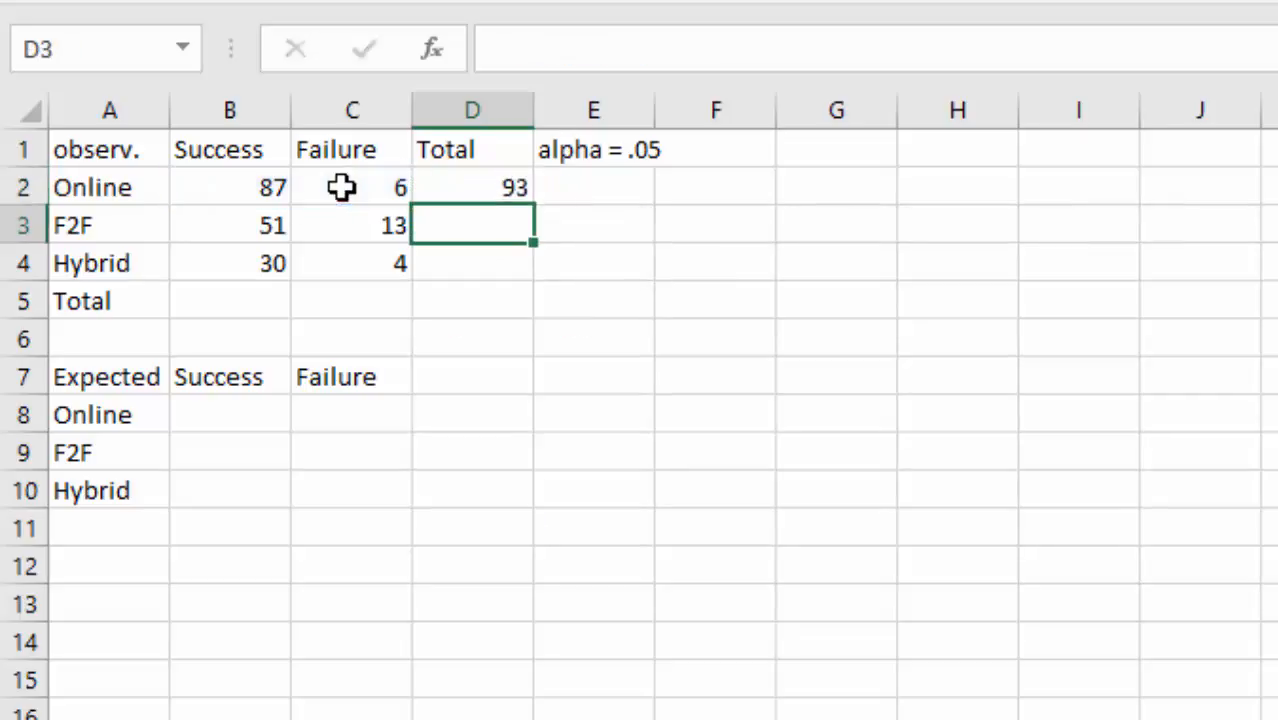
left_click(460, 185)
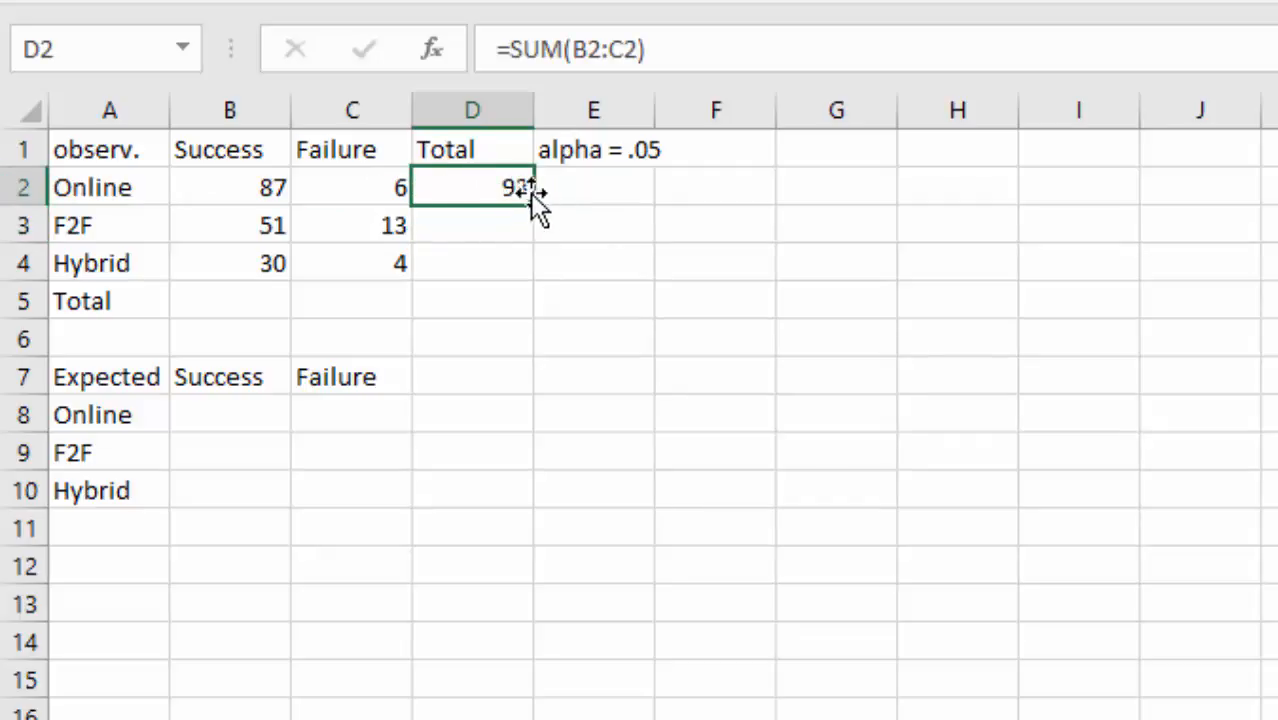
left_click_drag(536, 208, 526, 316)
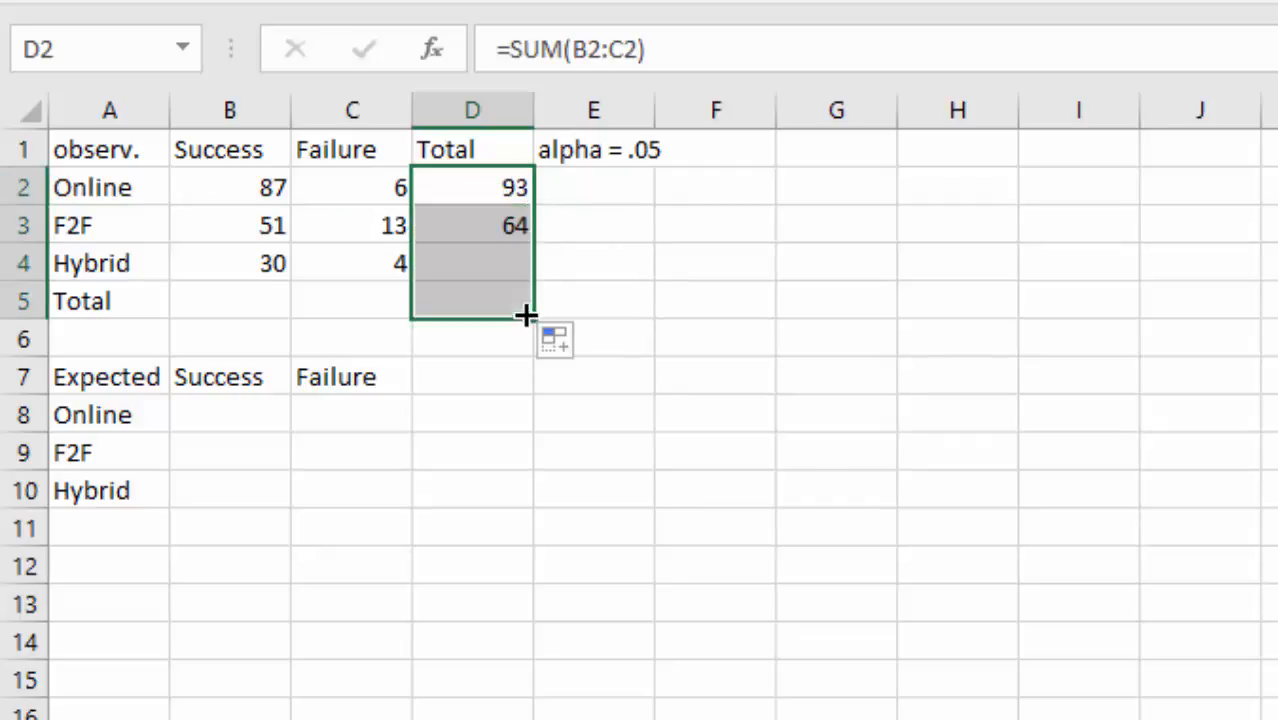
- Sum the Success counts in B5 (168) and fill across for Failure 23 and grand total 191
left_click(276, 301)
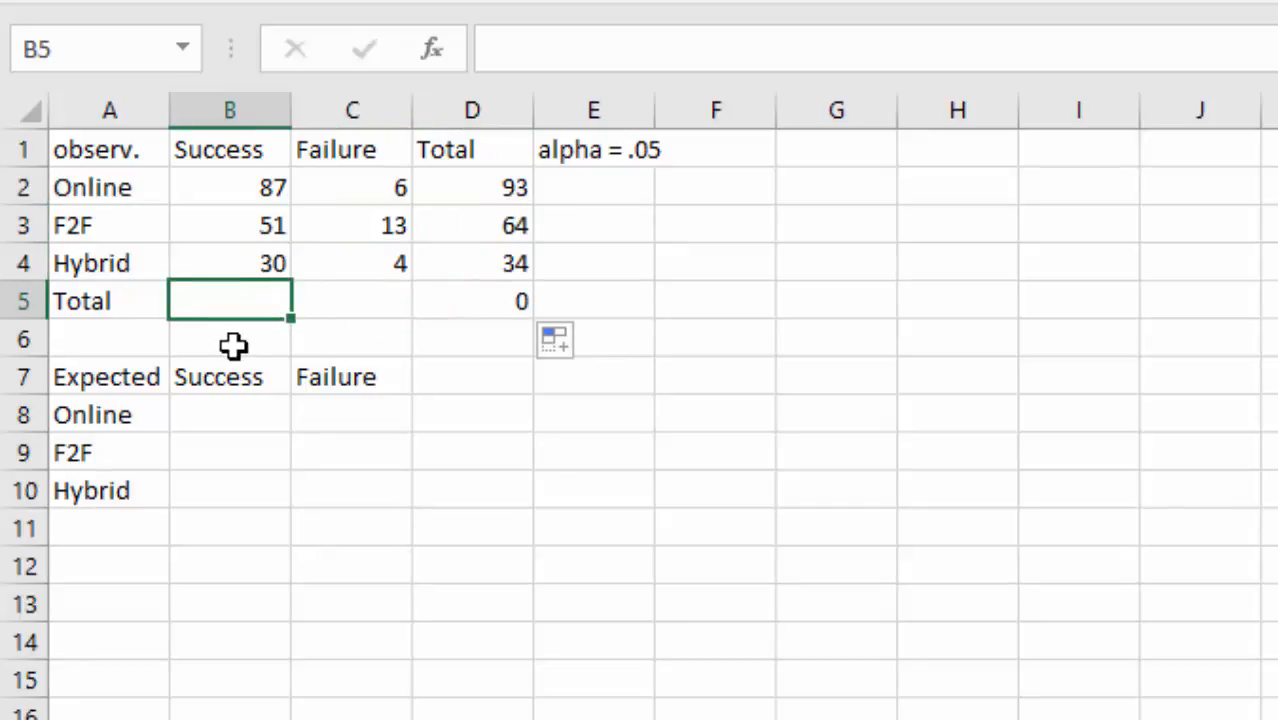
type("=SUM(")
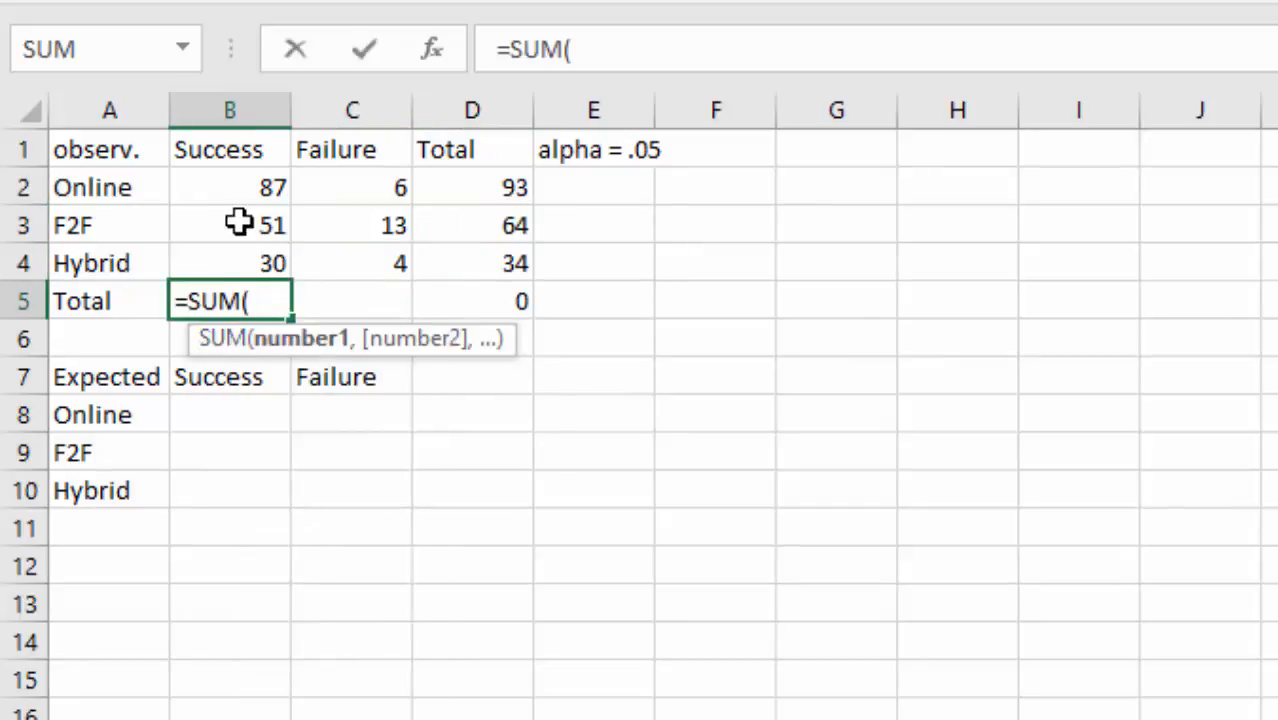
left_click_drag(246, 184, 240, 257)
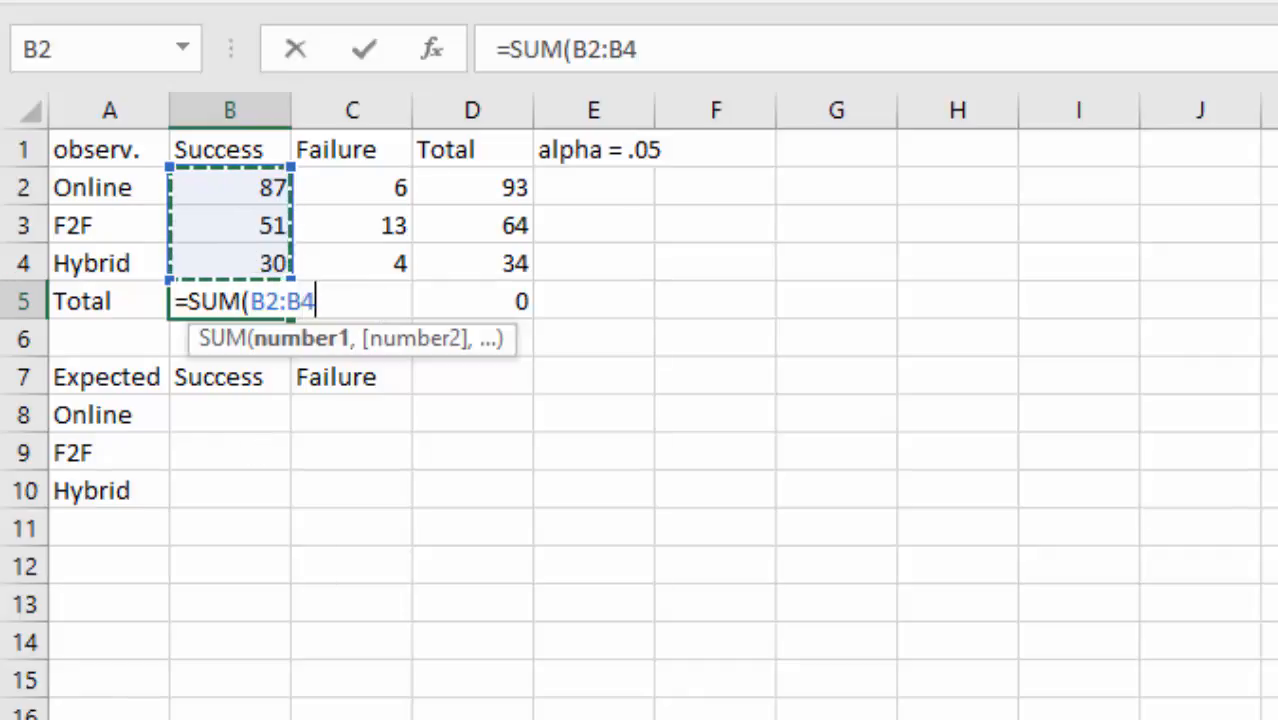
key("Tab")
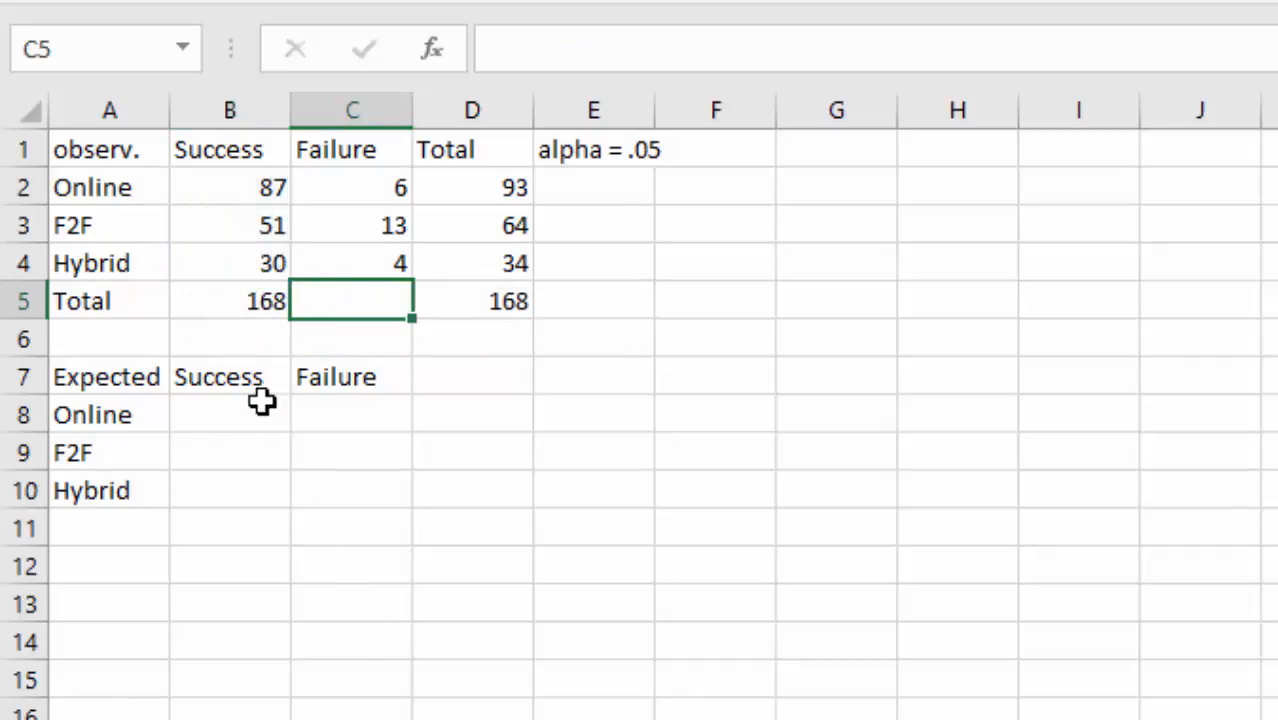
left_click(258, 298)
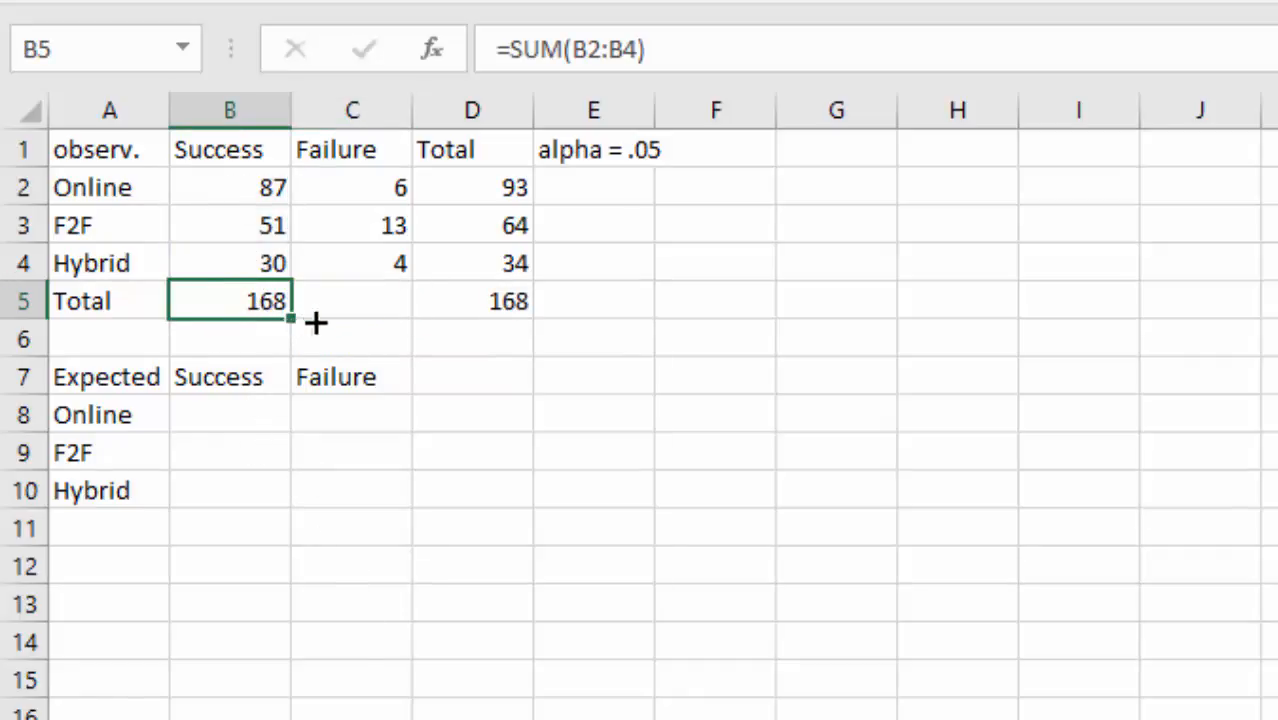
left_click_drag(315, 322, 487, 300)
left_click(672, 420)
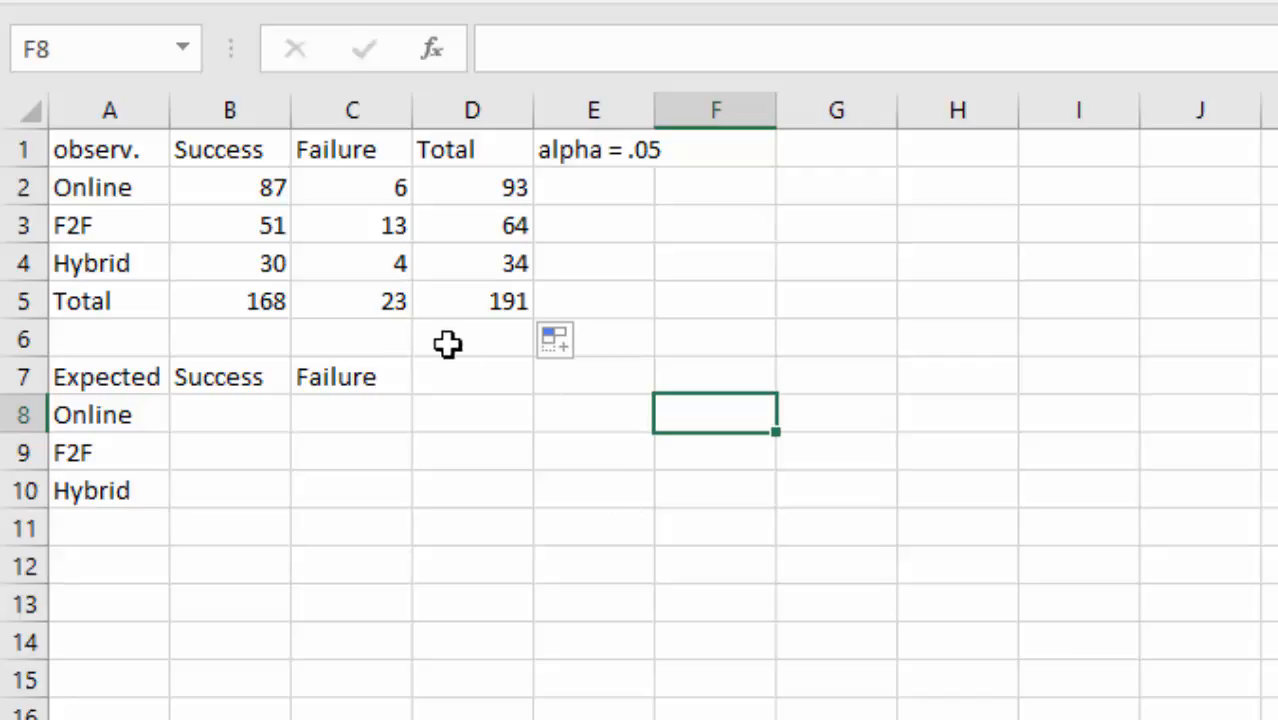
- Shade the Total row B5:D5 and the row totals D2:D4 grey
left_click_drag(248, 300, 470, 302)
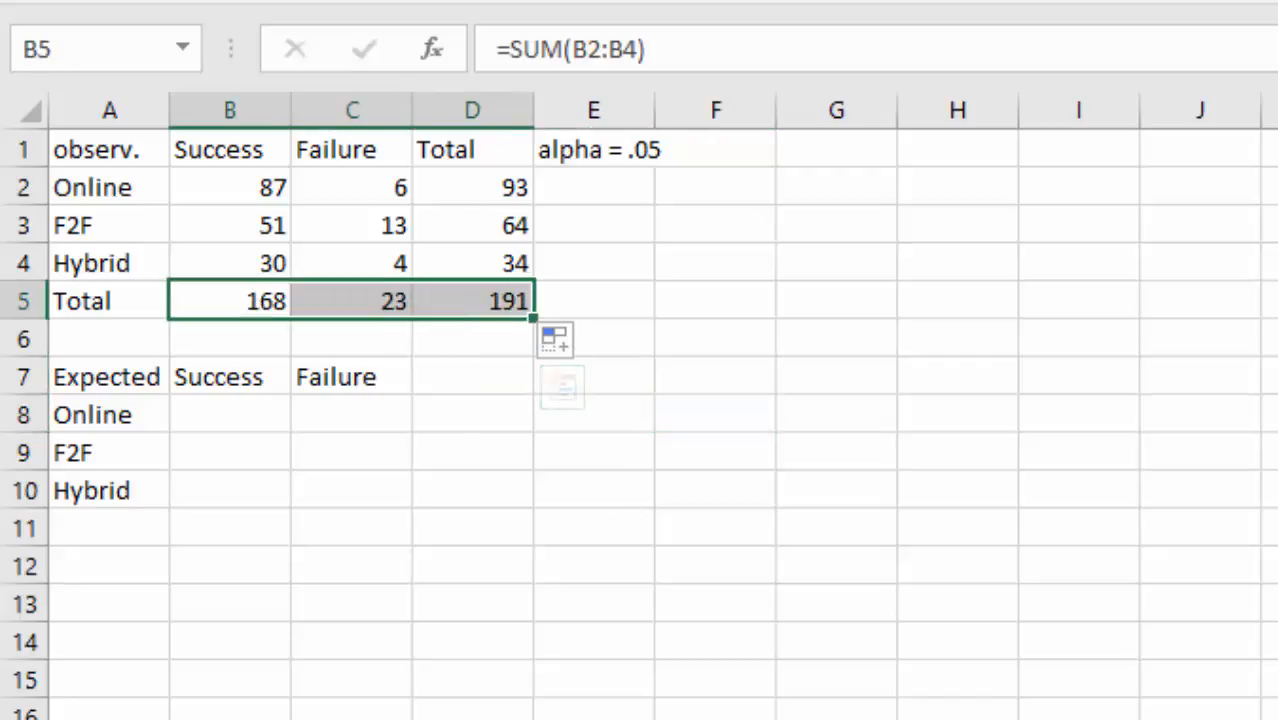
left_click(598, 1)
left_click(572, 101)
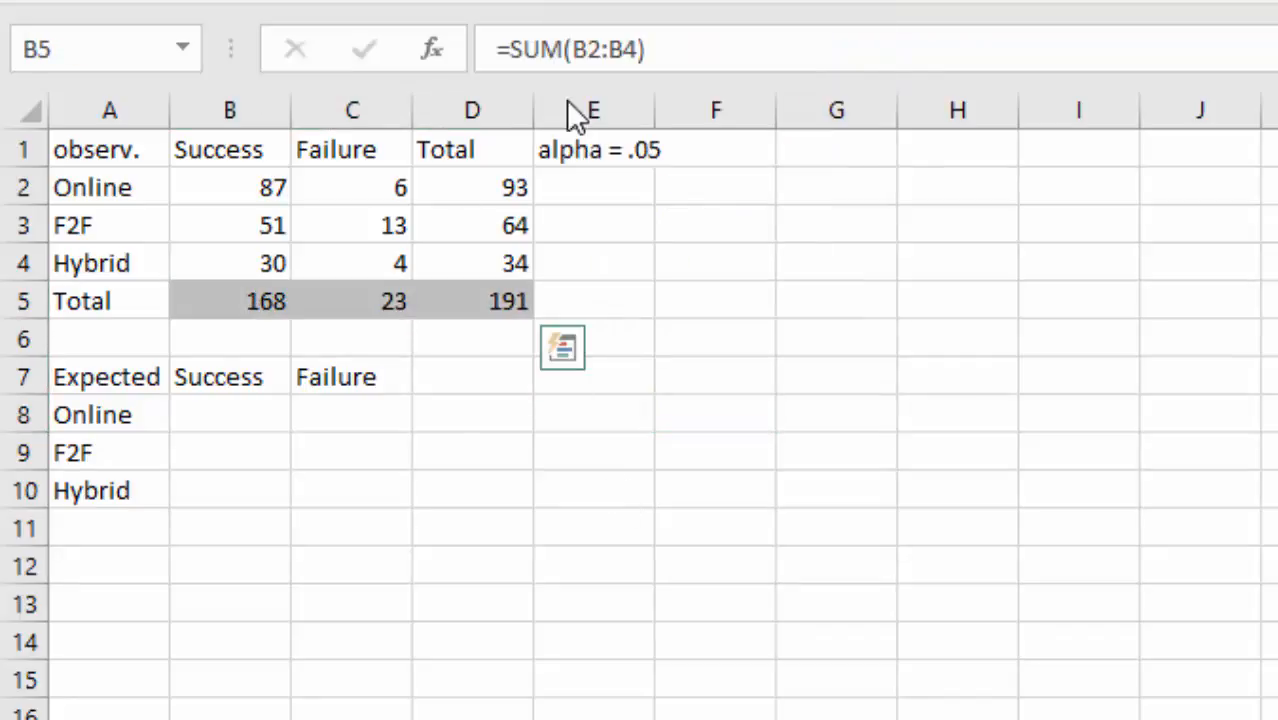
left_click_drag(513, 189, 502, 266)
left_click(562, 12)
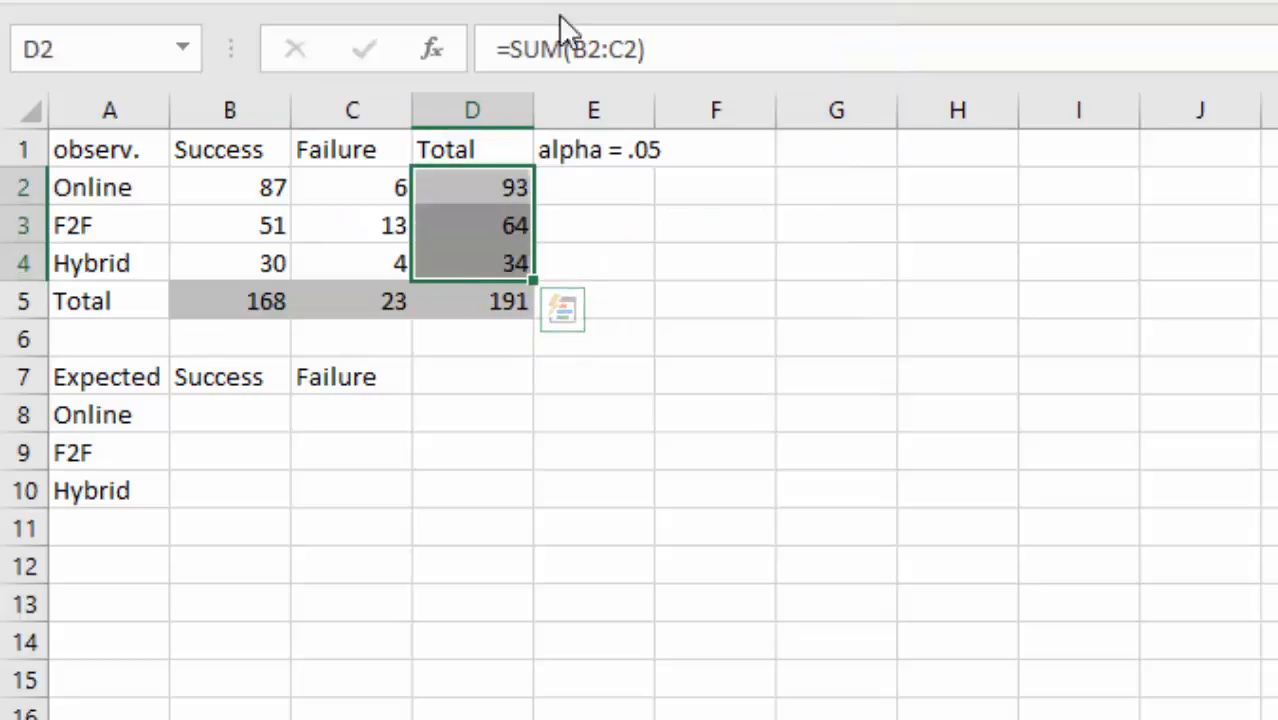
left_click(345, 405)
- Enter =D2*B5/D5 in B8, giving an expected Online Success count of 81.80105
left_click(262, 418)
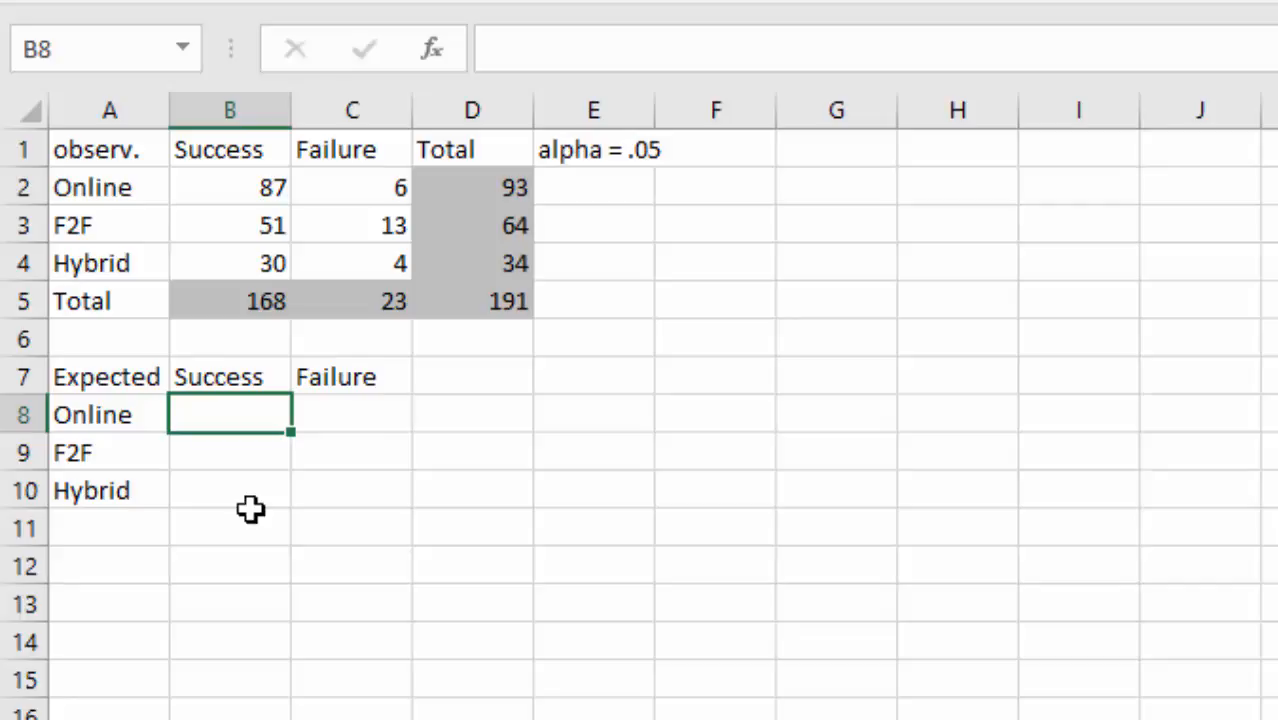
type("=")
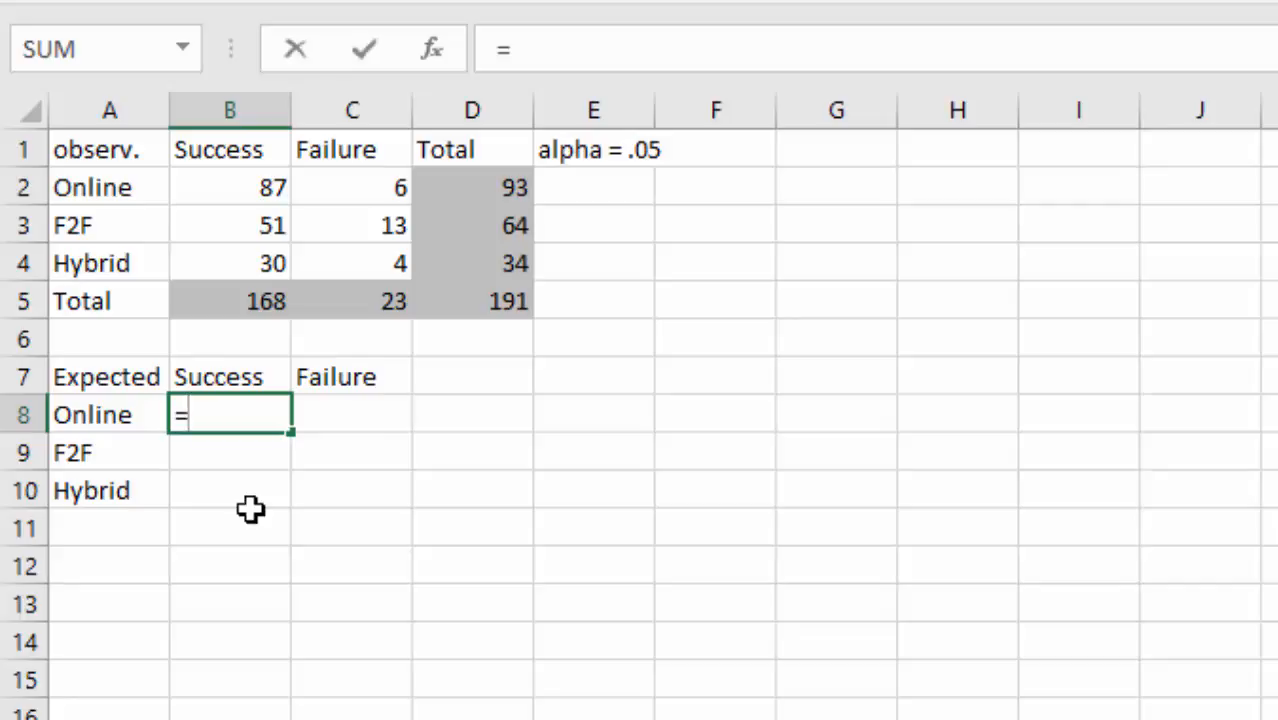
left_click(438, 183)
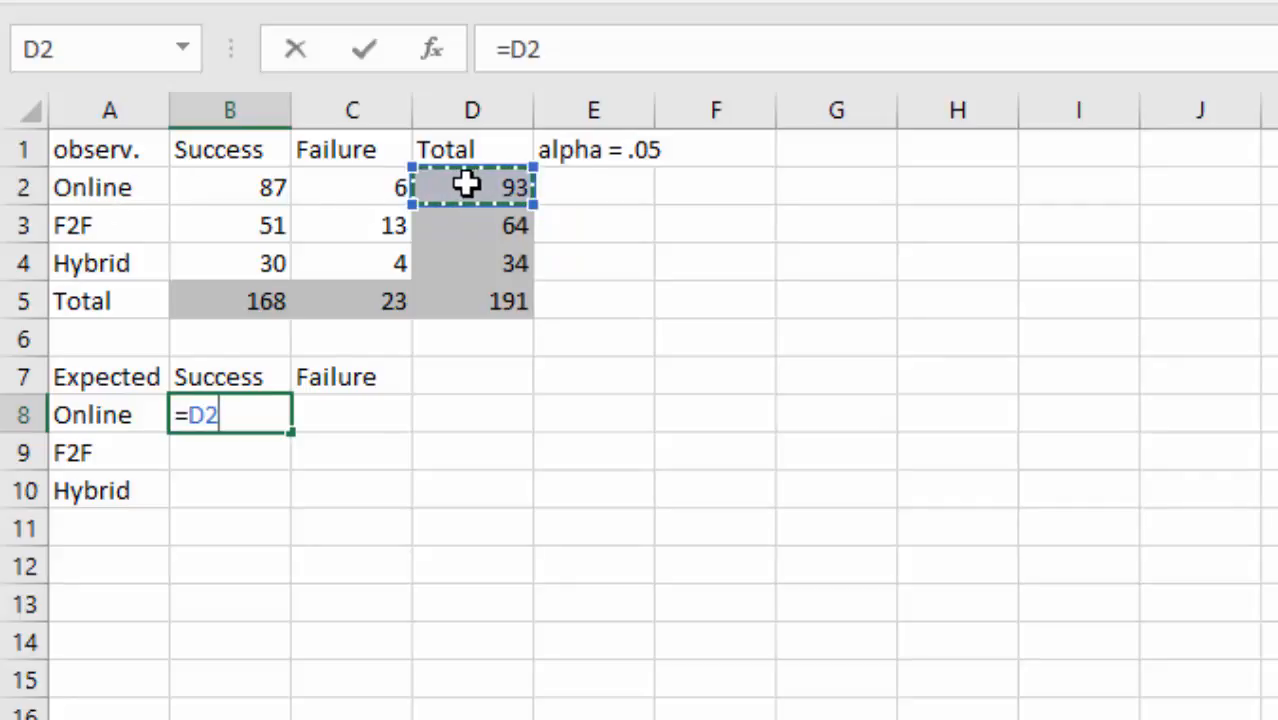
type("*")
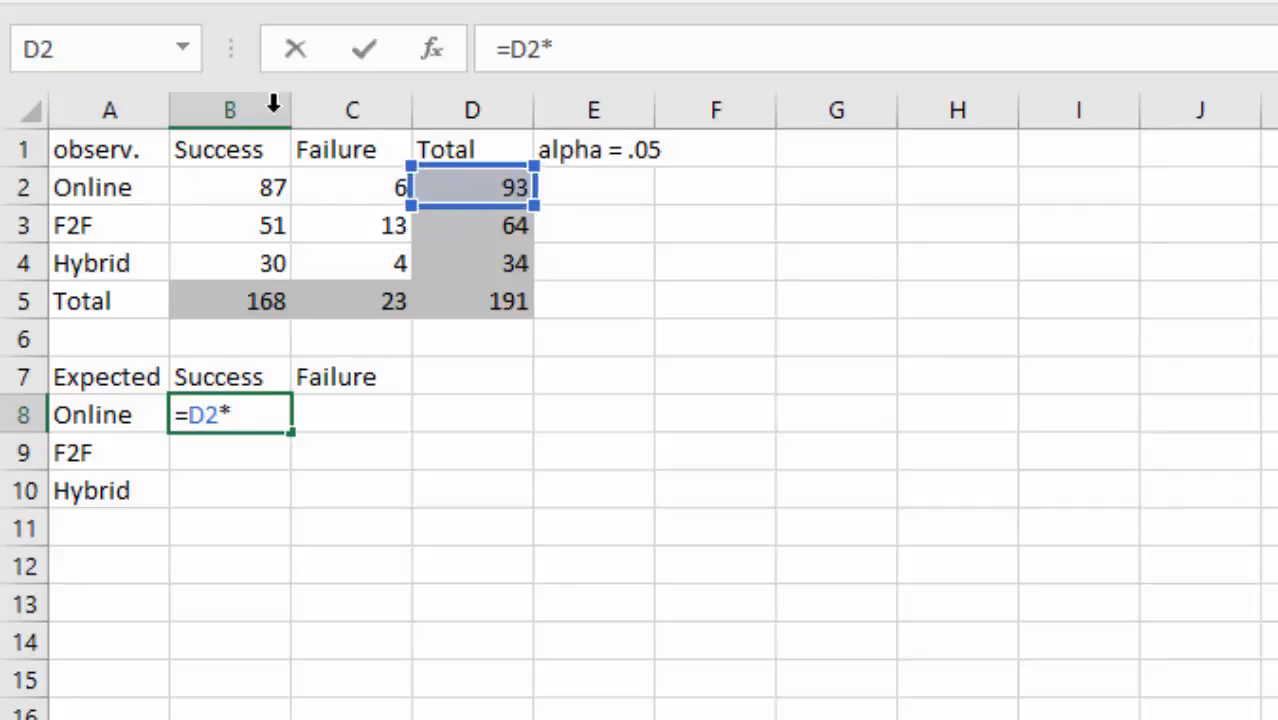
left_click(229, 302)
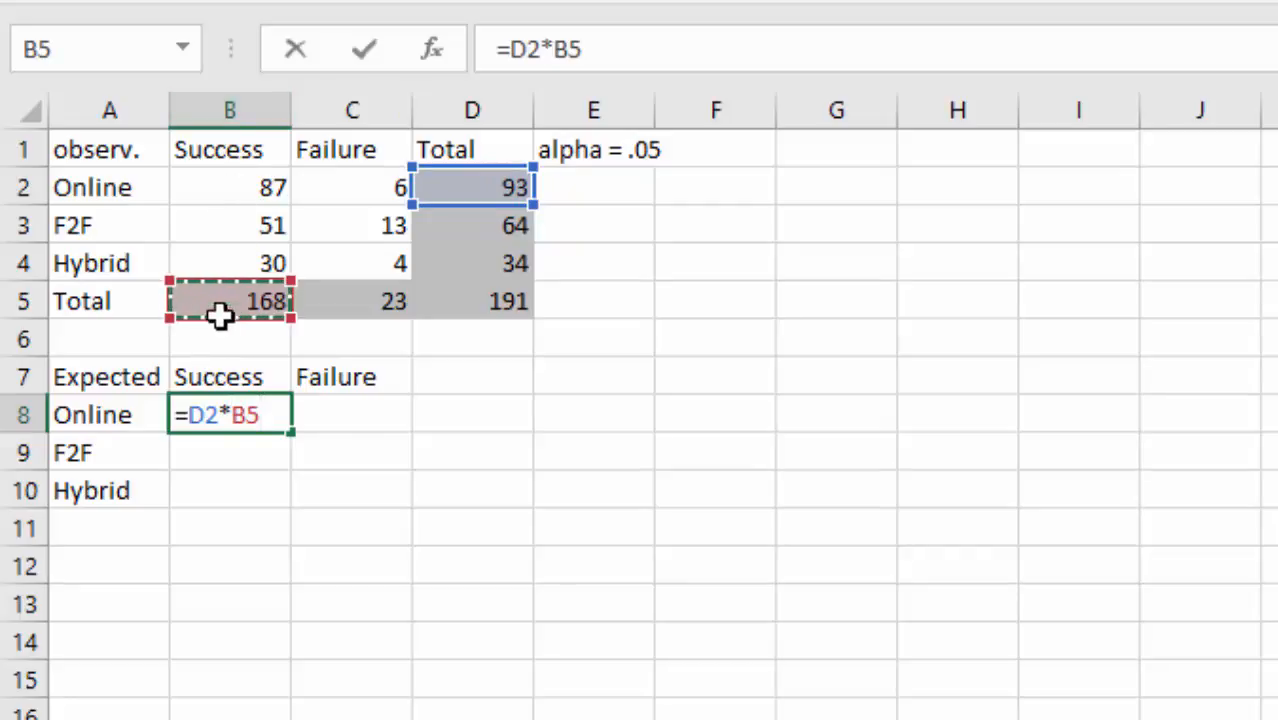
type("/")
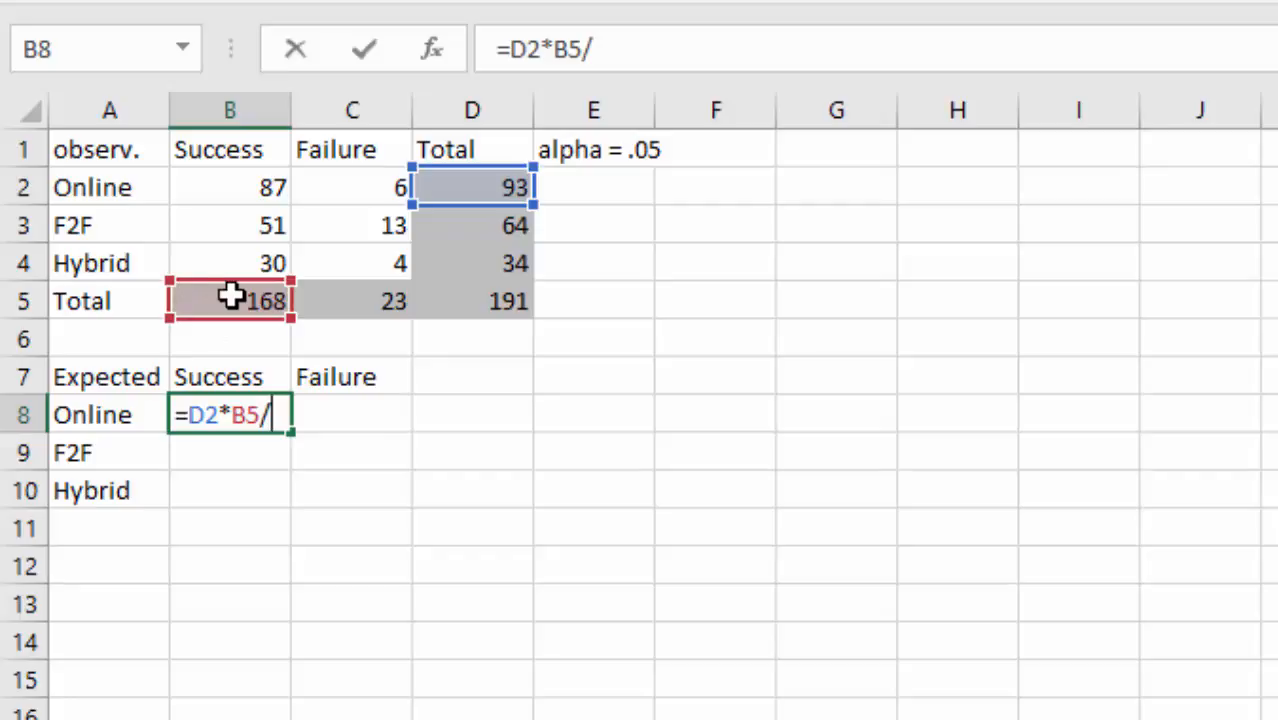
left_click(492, 304)
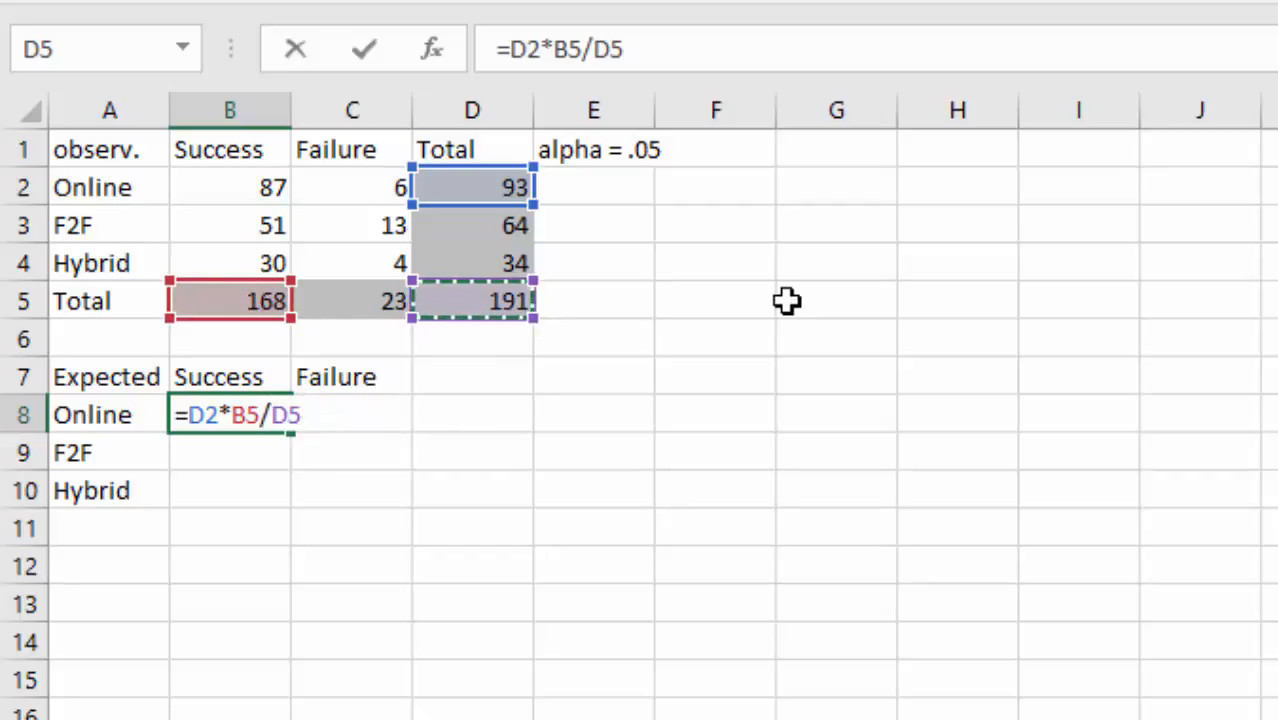
key("Return")
key("Up")
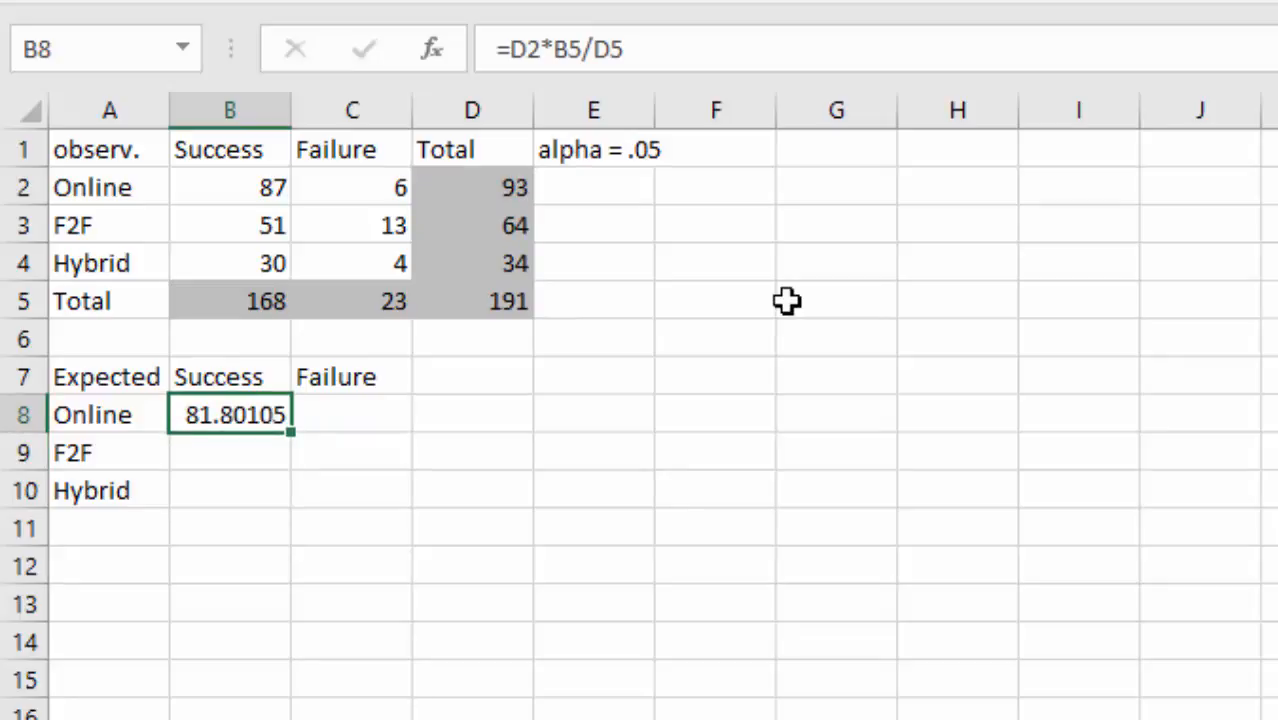
- Change the B8 formula to =$D2*B$5/$D$5 with locked references
left_click_drag(596, 49, 625, 49)
left_click(598, 47)
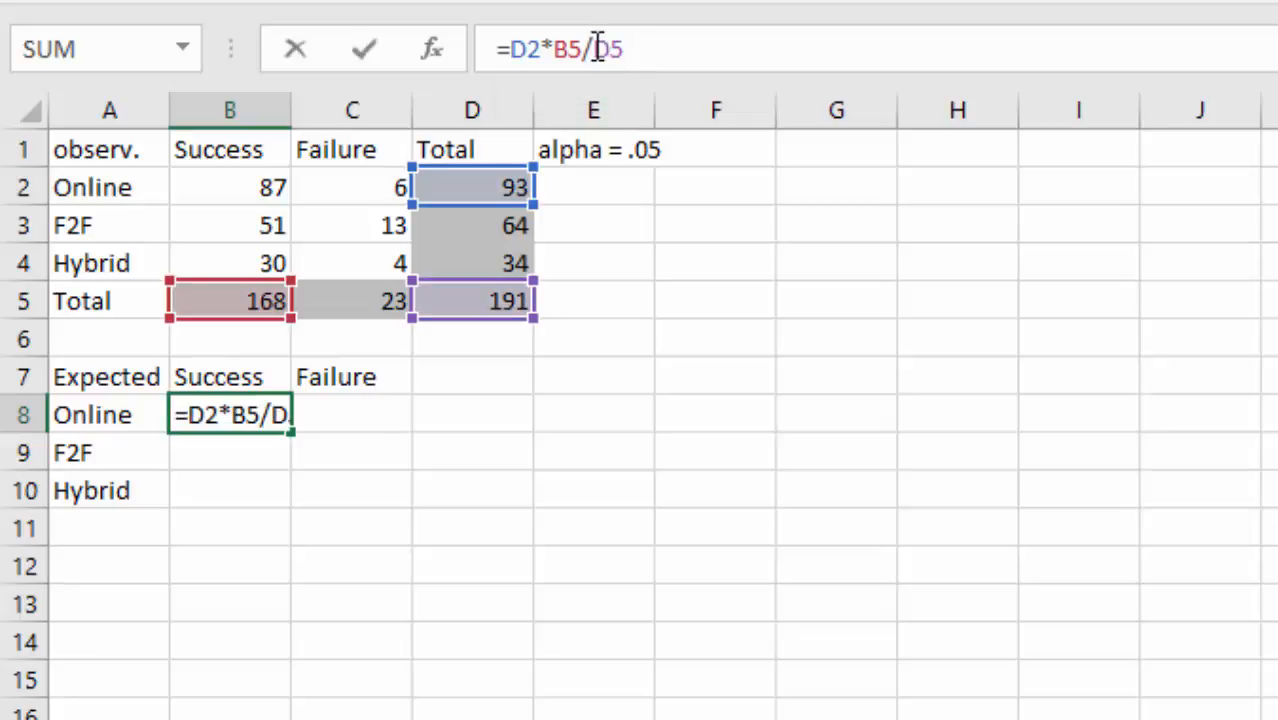
left_click(632, 54)
left_click(510, 49)
type("$")
key("Right")
key("Right")
key("Right")
key("Right")
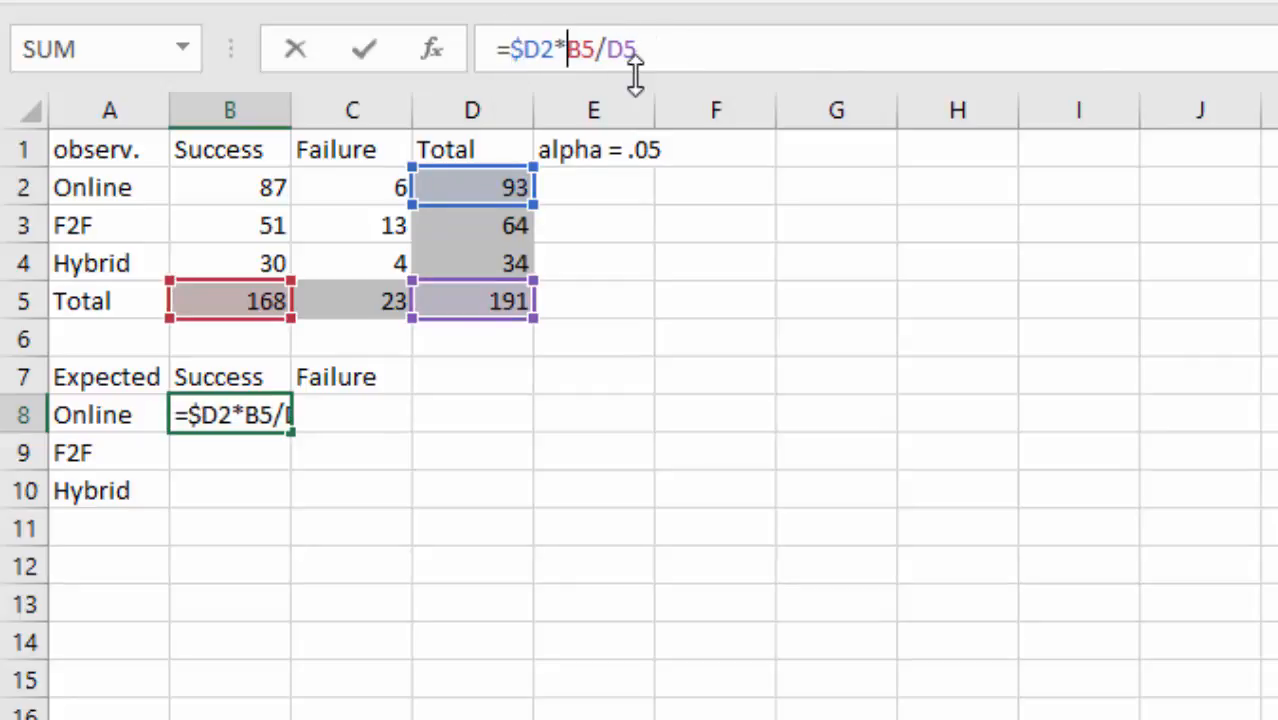
type("$")
key("Right")
type("$")
key("Right")
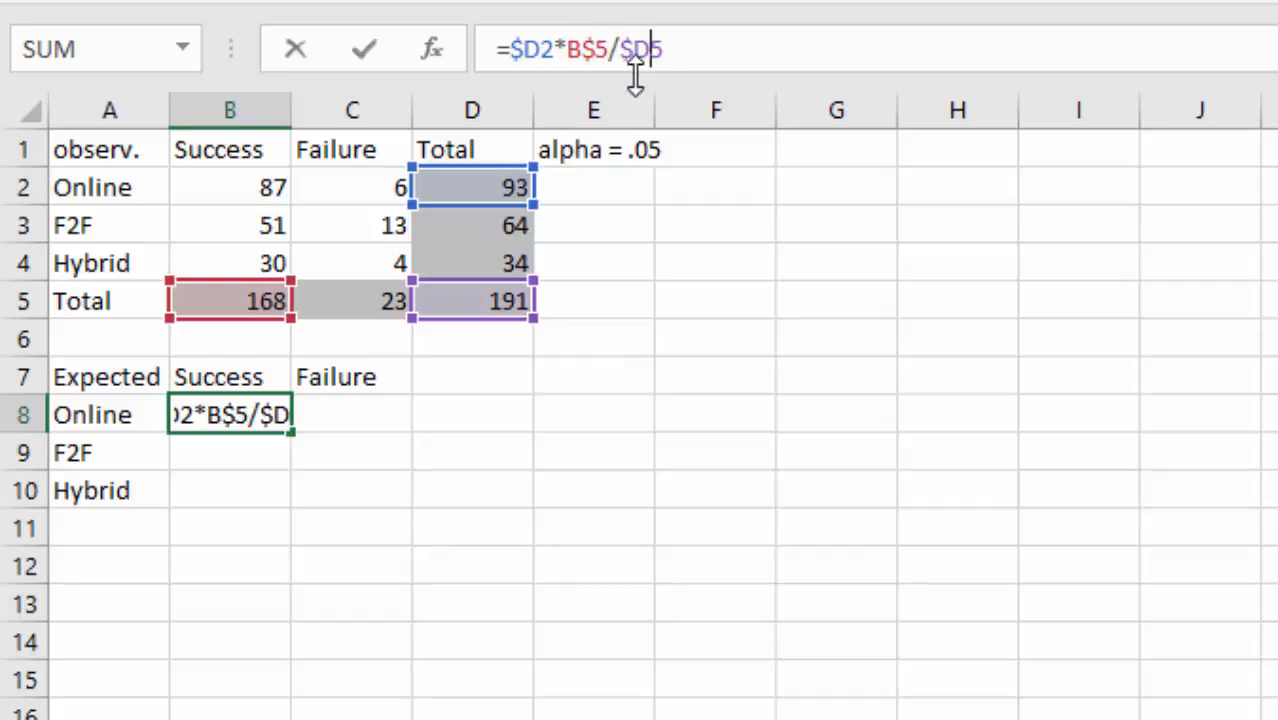
type("$")
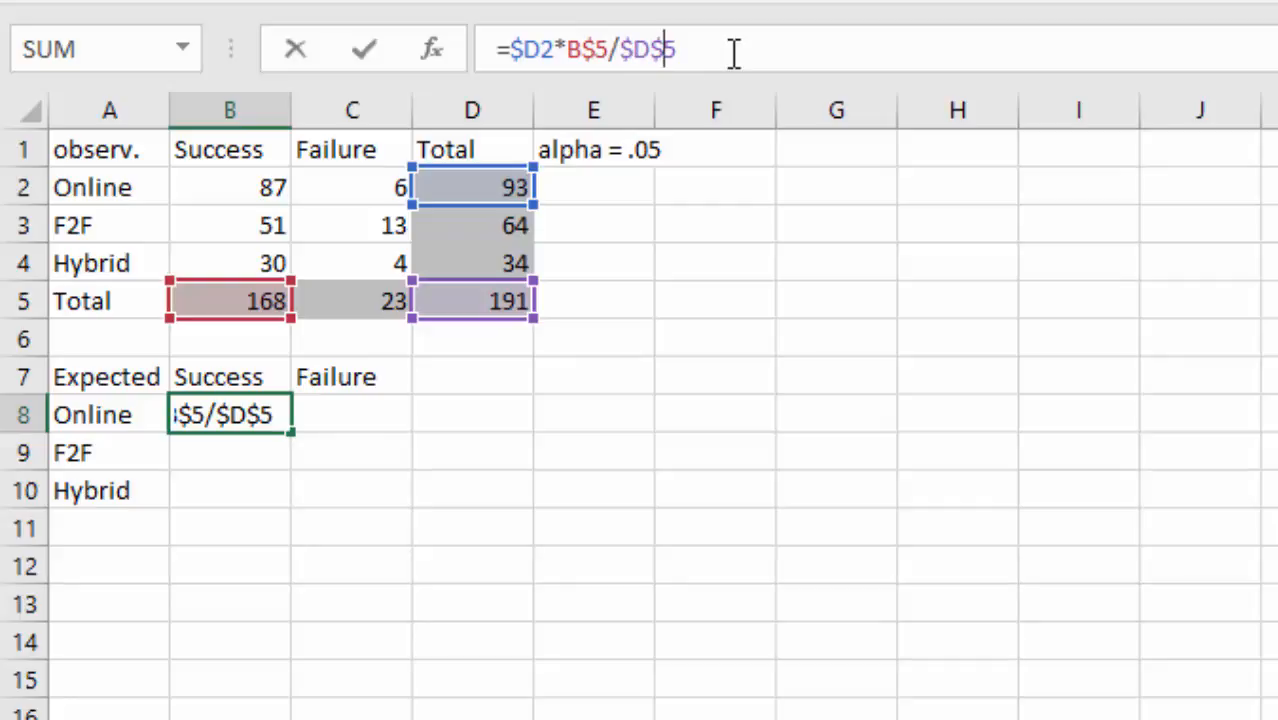
key("Return")
- Fill the formula across B8:C10, giving Success 81.80105, 56.29319, 29.90576 and Failure 11.19895, 7.706806, 4.094241
key("Up")
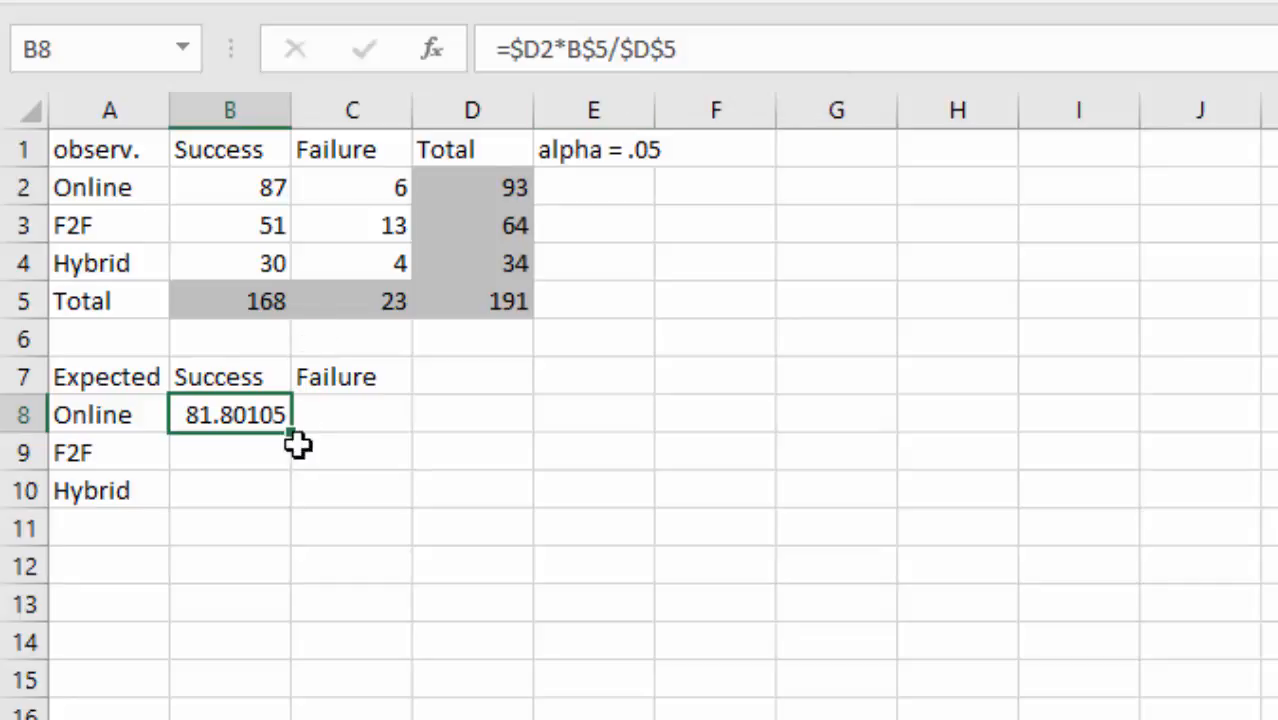
left_click_drag(294, 431, 305, 517)
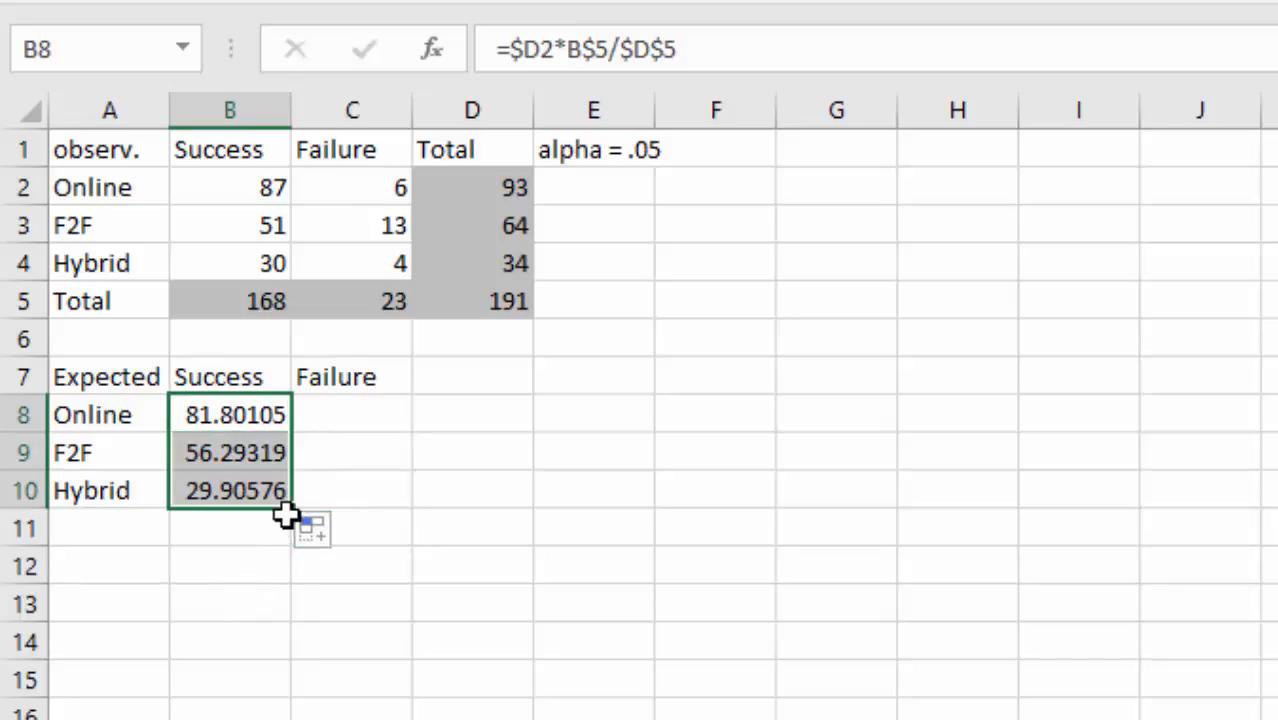
left_click_drag(298, 508, 382, 508)
left_click(334, 603)
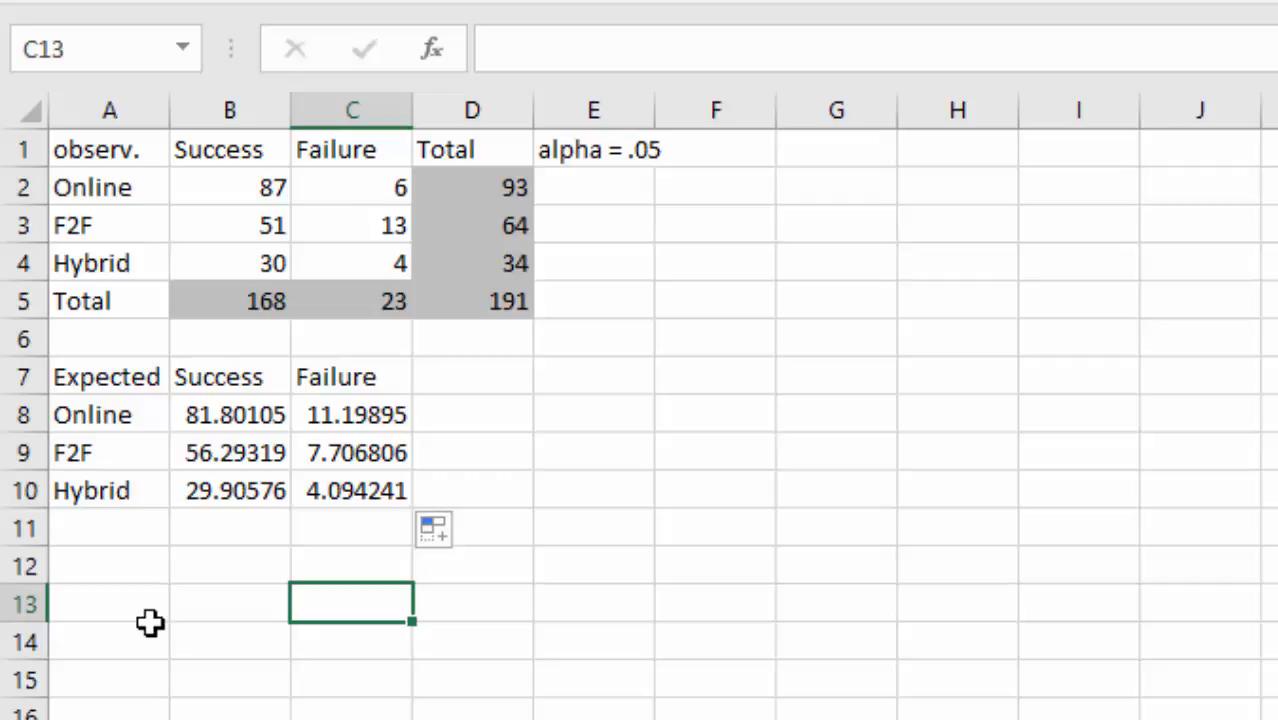
- Type the Chi Sq label and the row labels Online, F2F and Hybrid in A12:A15
left_click(108, 567)
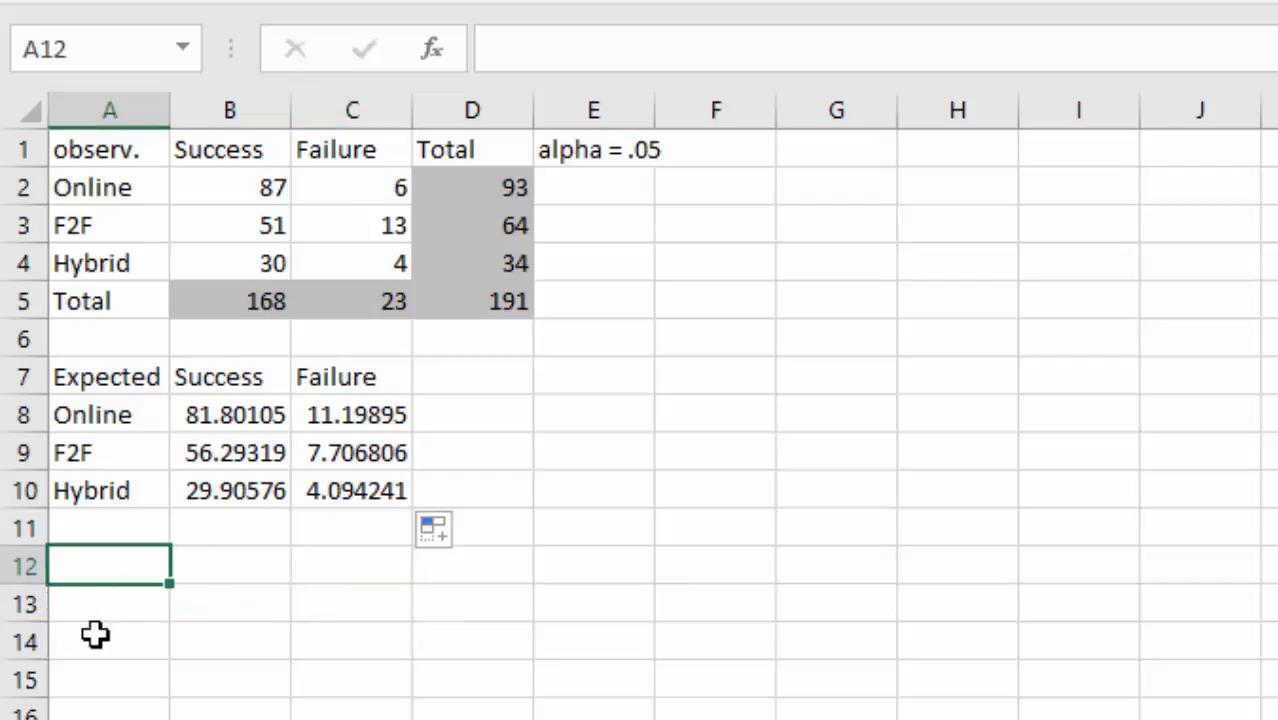
type("Chi")
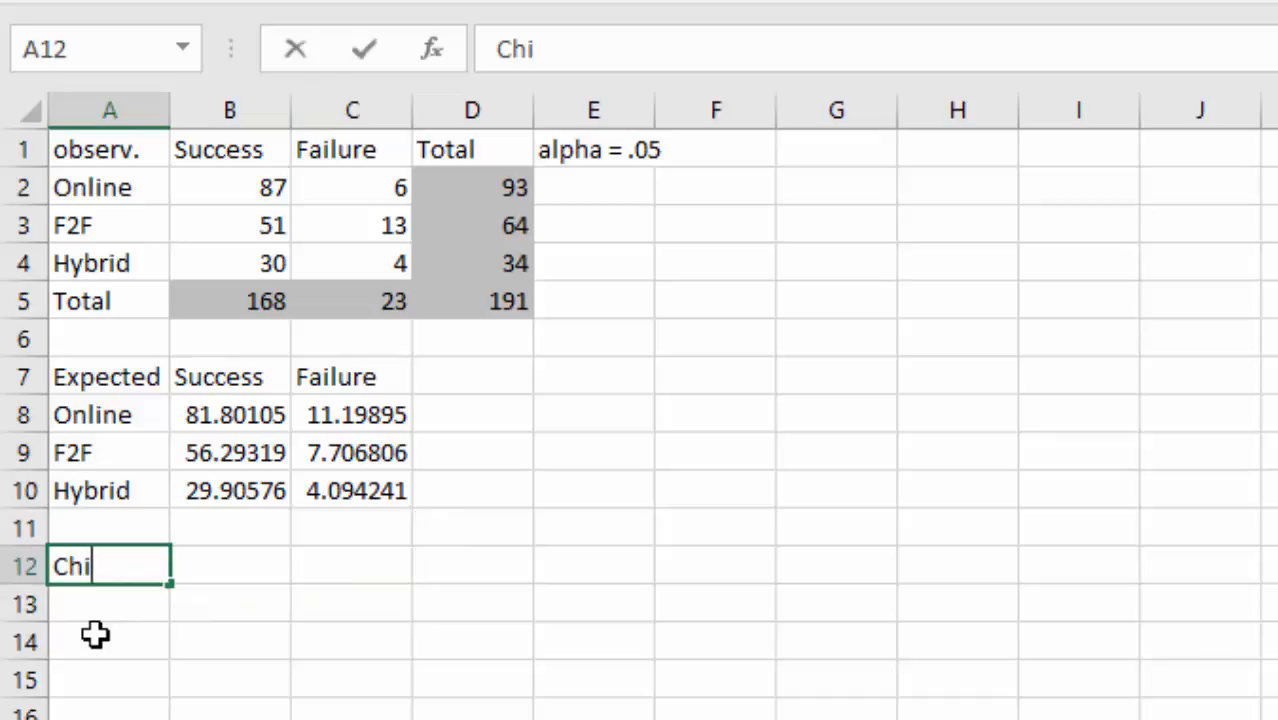
type(" Sq")
key("Return")
type("Online")
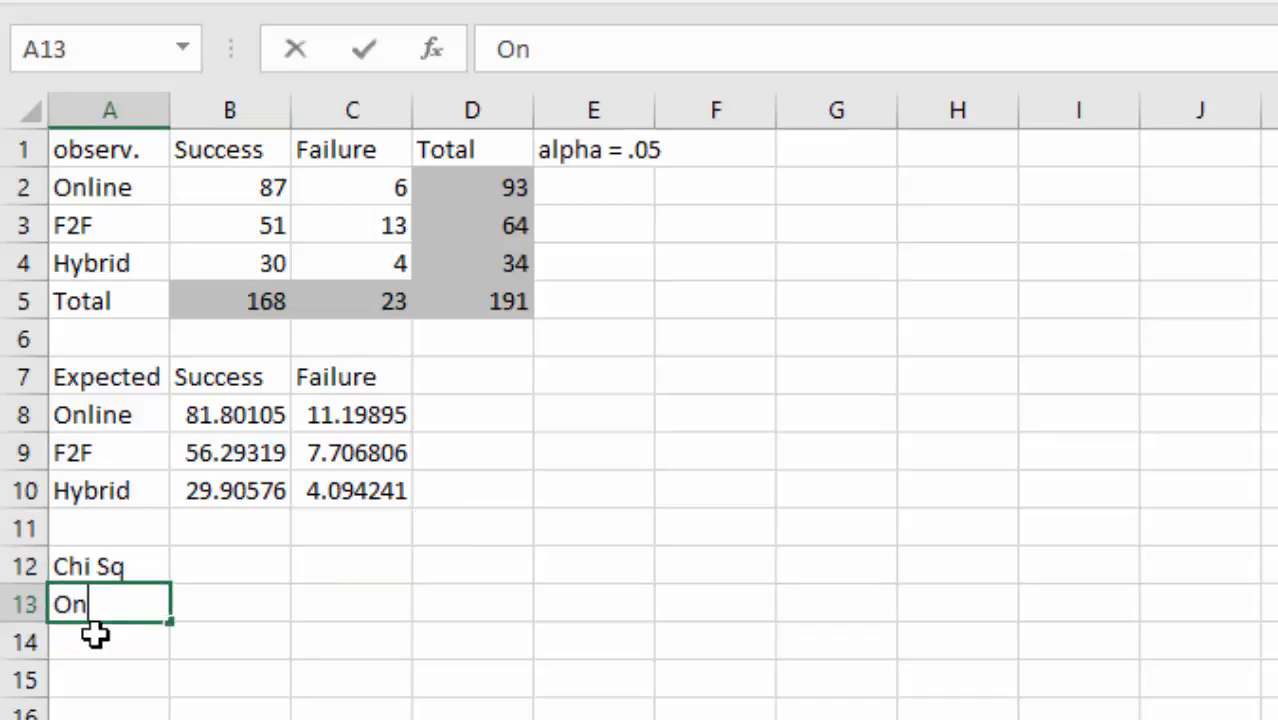
key("Return")
type("F2F")
key("Return")
type("Hybrid")
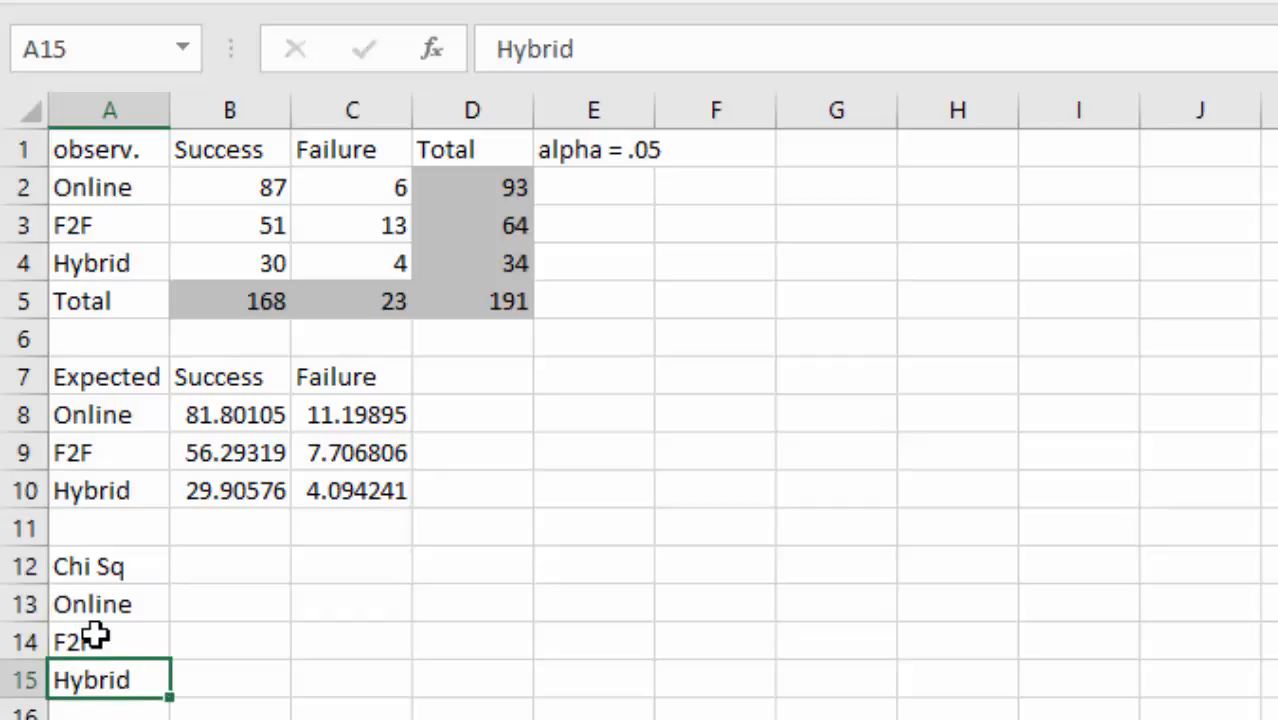
key("Return")
- Add the column headings Success and Failure in B12:C12
left_click(191, 563)
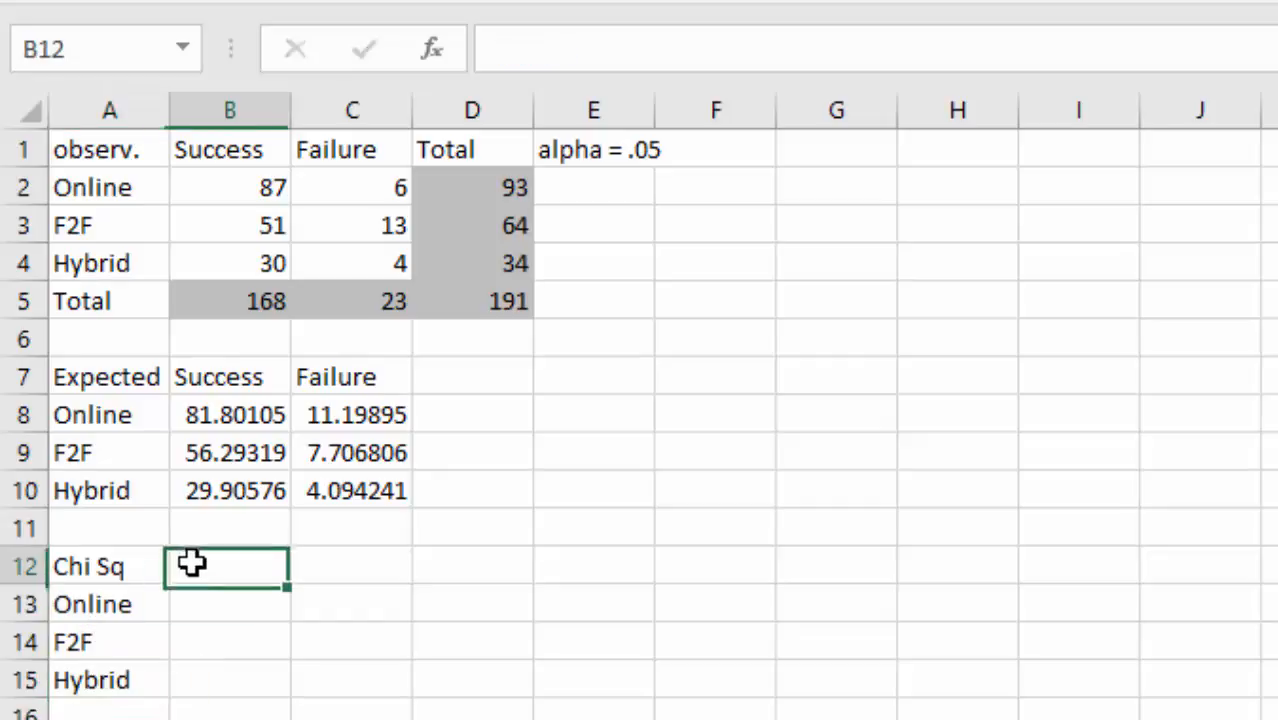
type("Success")
key("Tab")
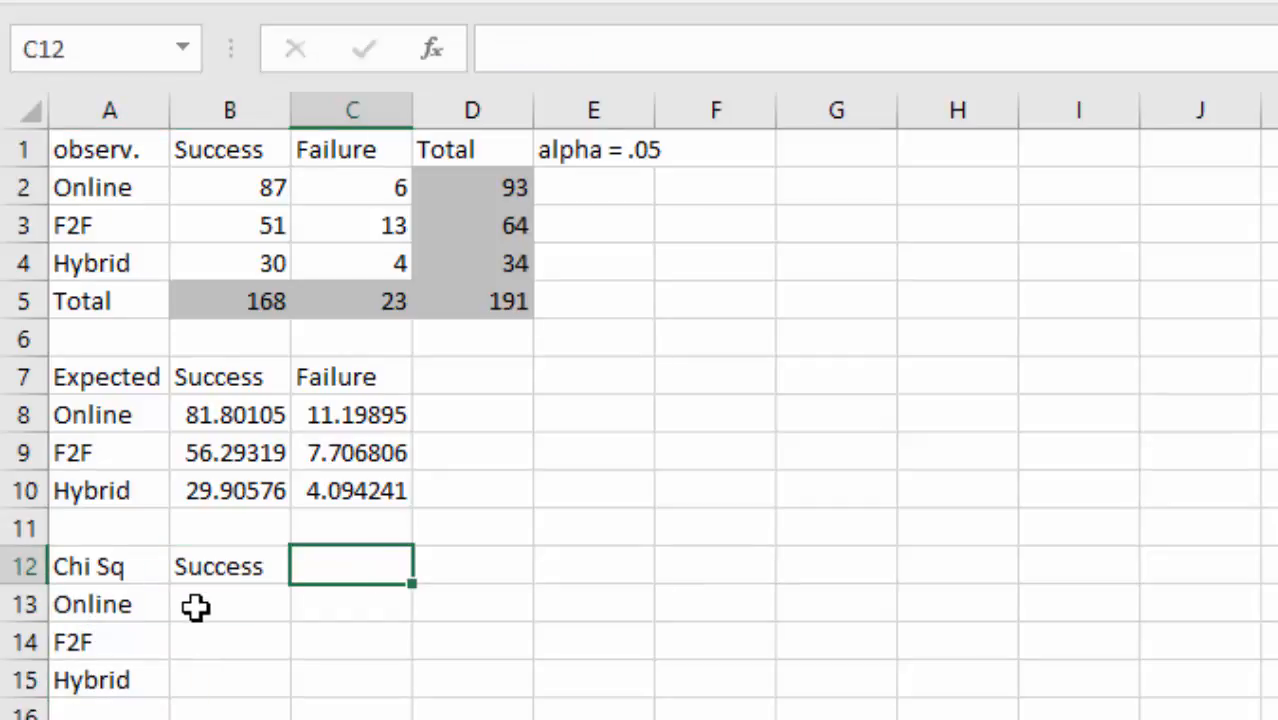
type("Failure")
- Enter =(B2-B8)^2/B8 in B13 and fill it across B13:C15
left_click(195, 606)
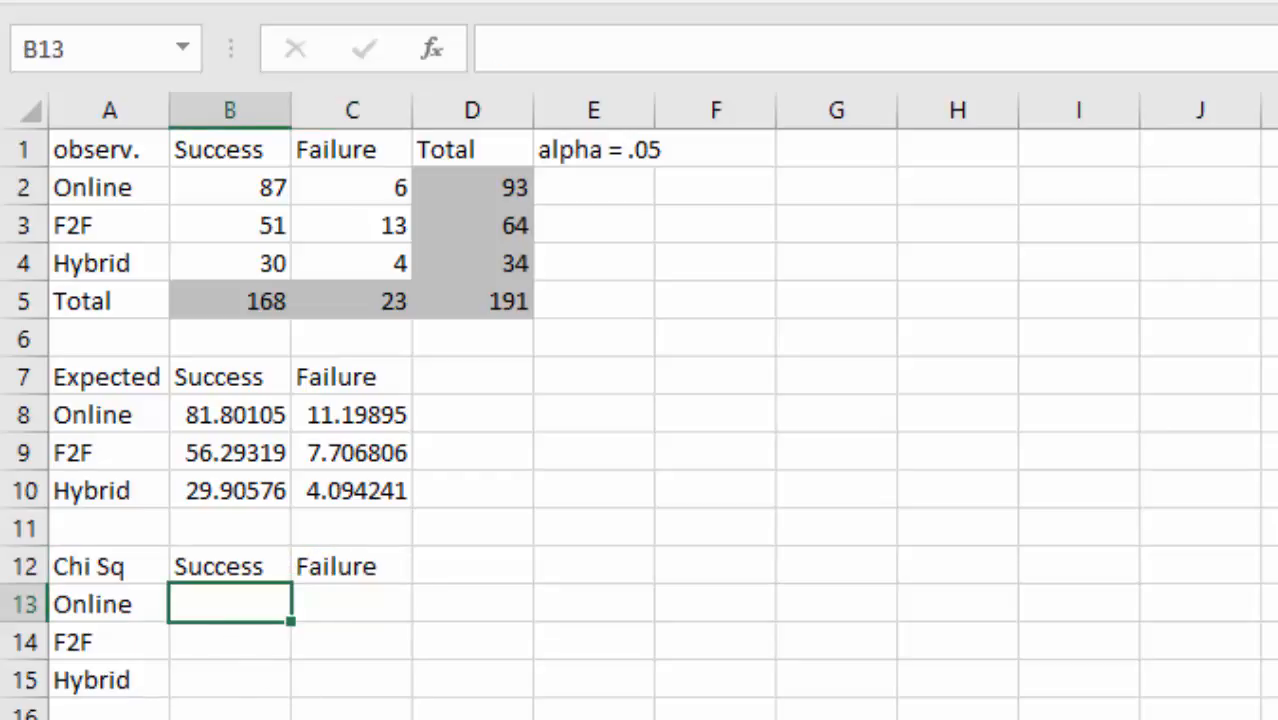
type("=(")
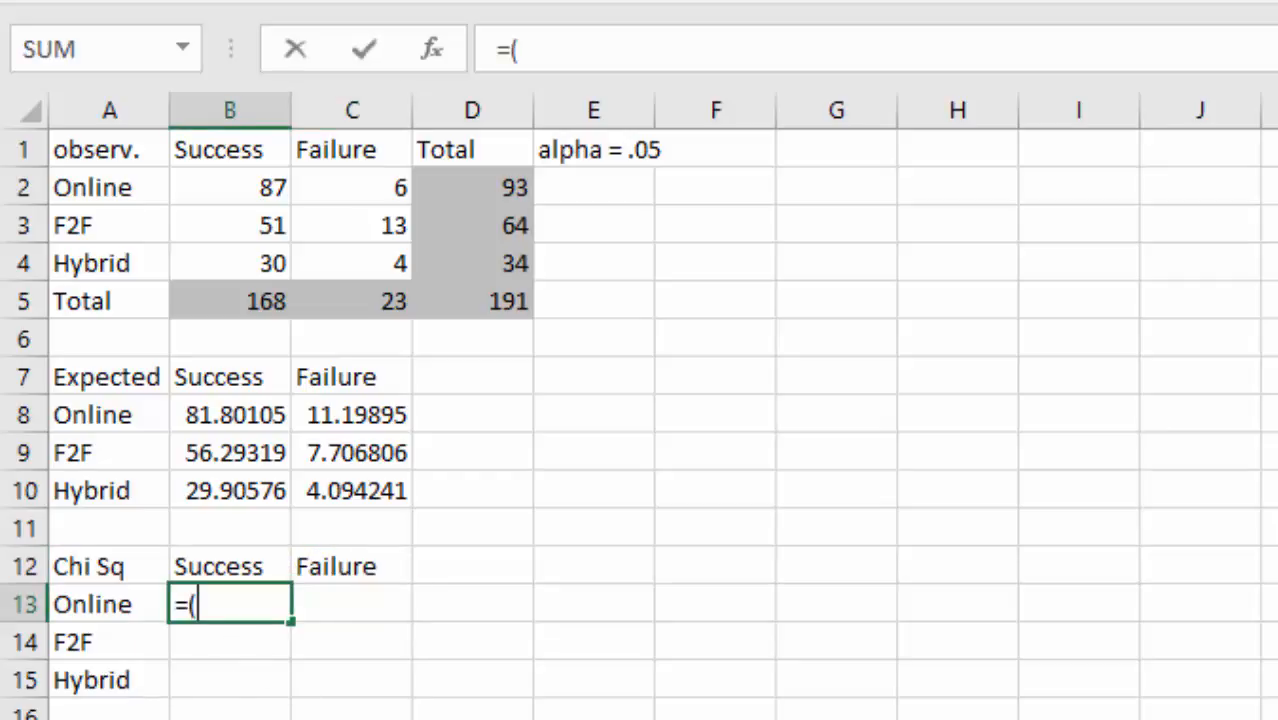
left_click(232, 185)
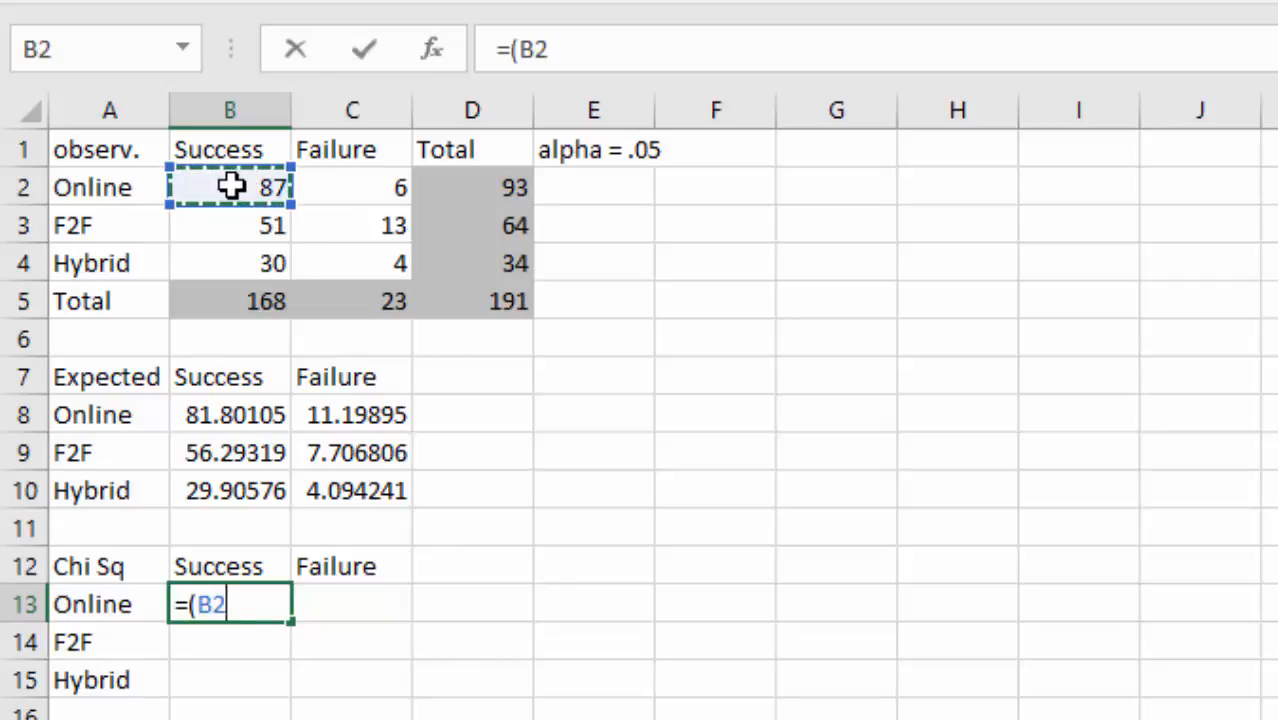
type("-")
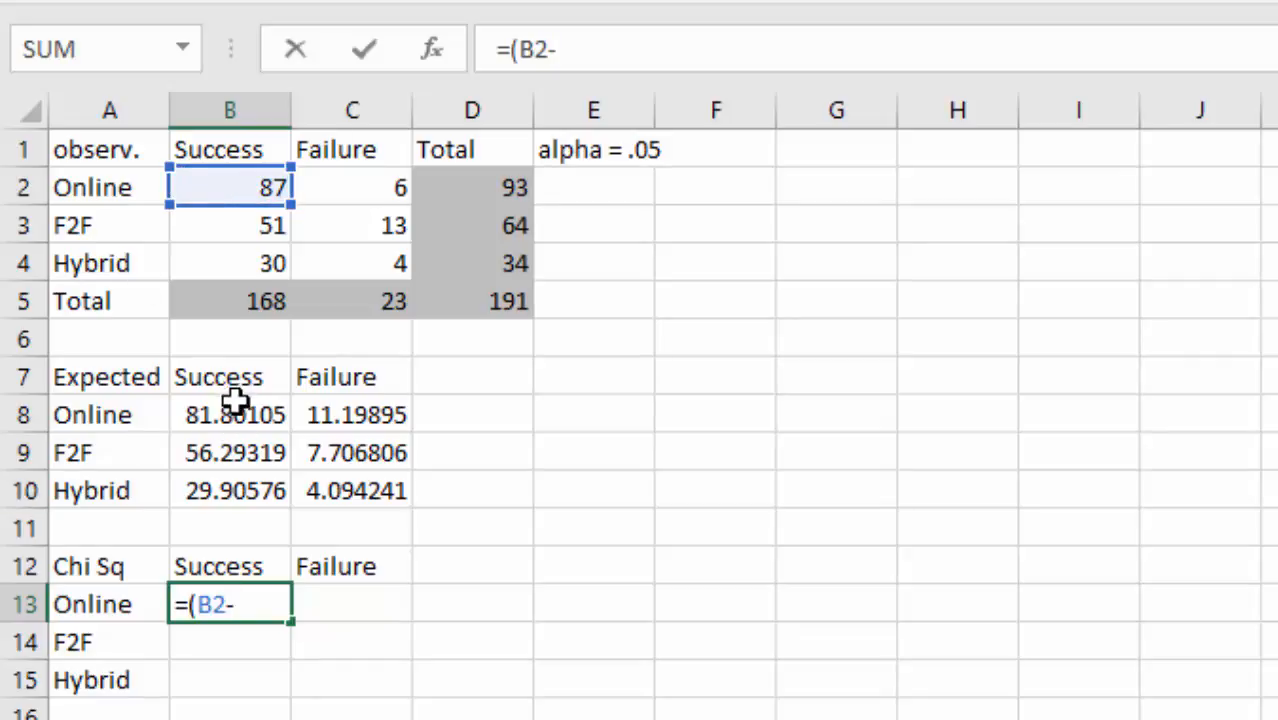
left_click(230, 418)
type(")^")
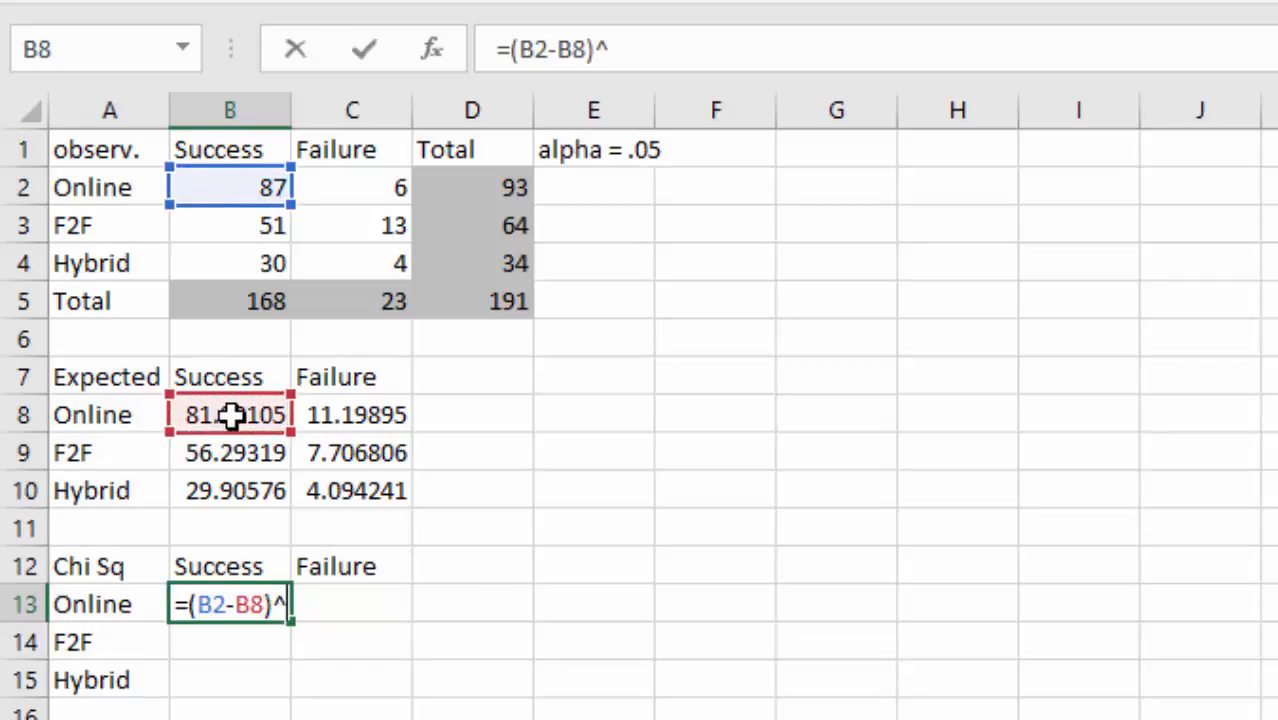
type("2/")
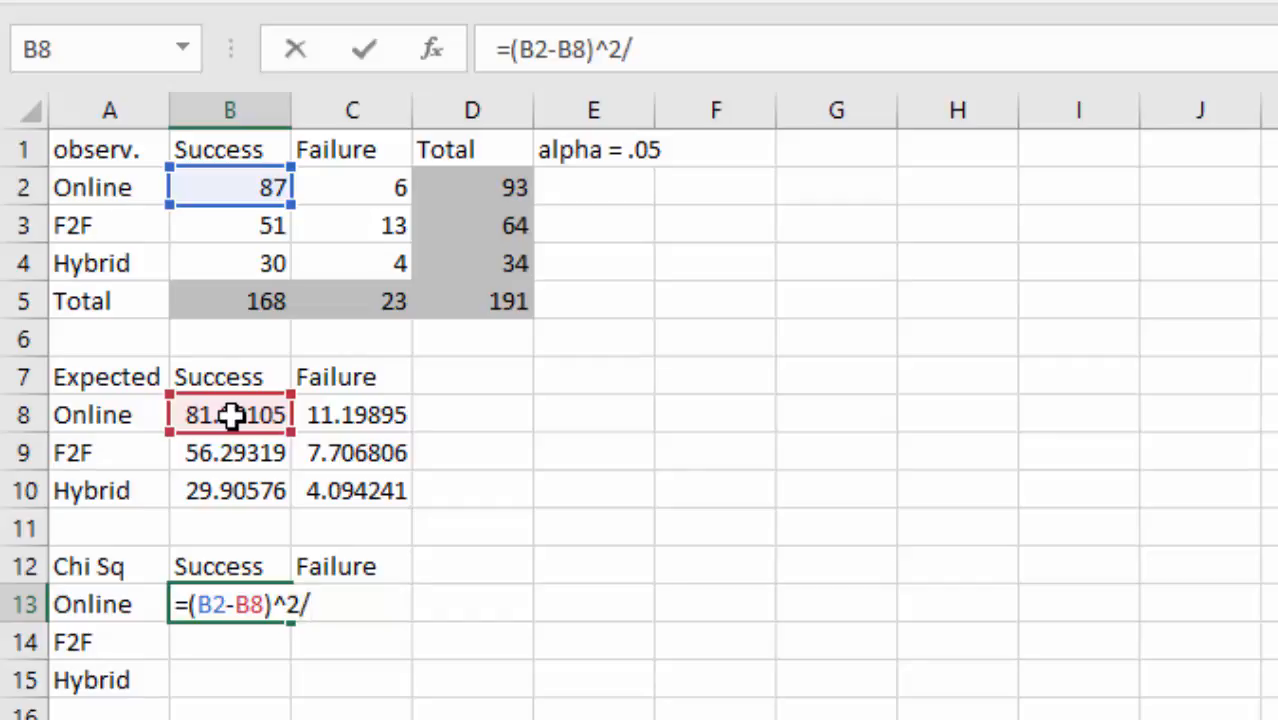
left_click(230, 415)
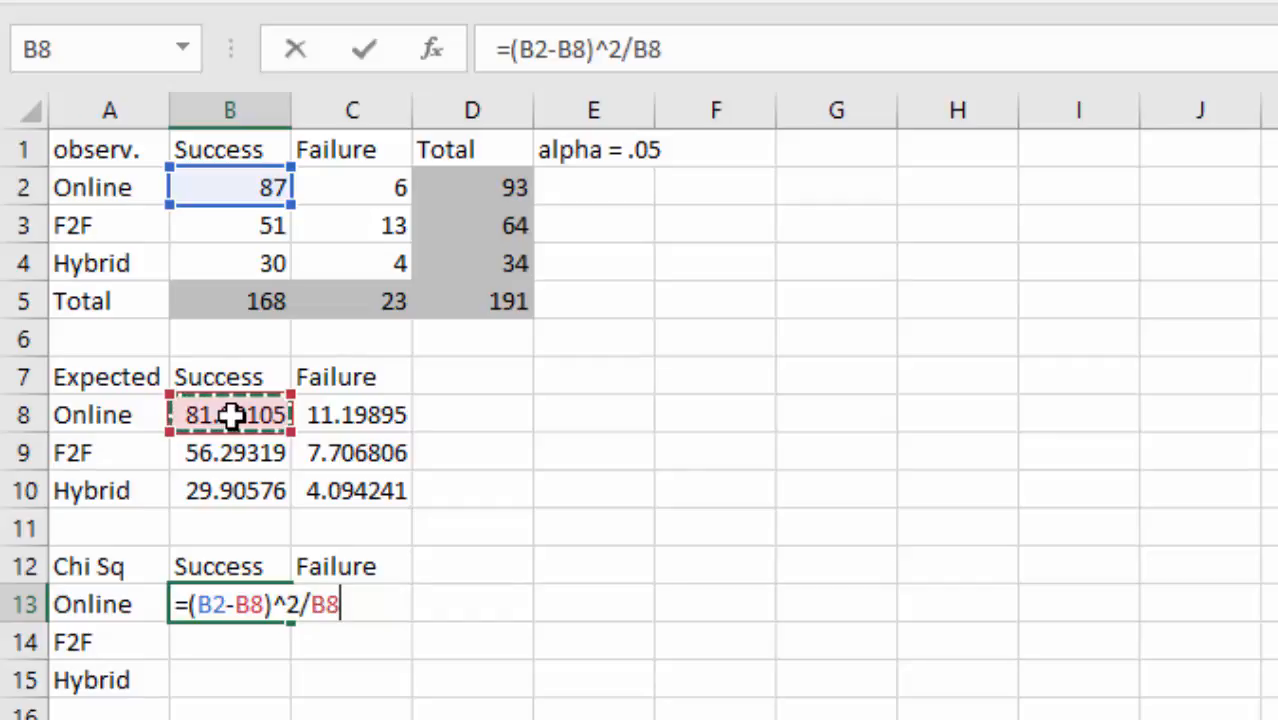
key("Return")
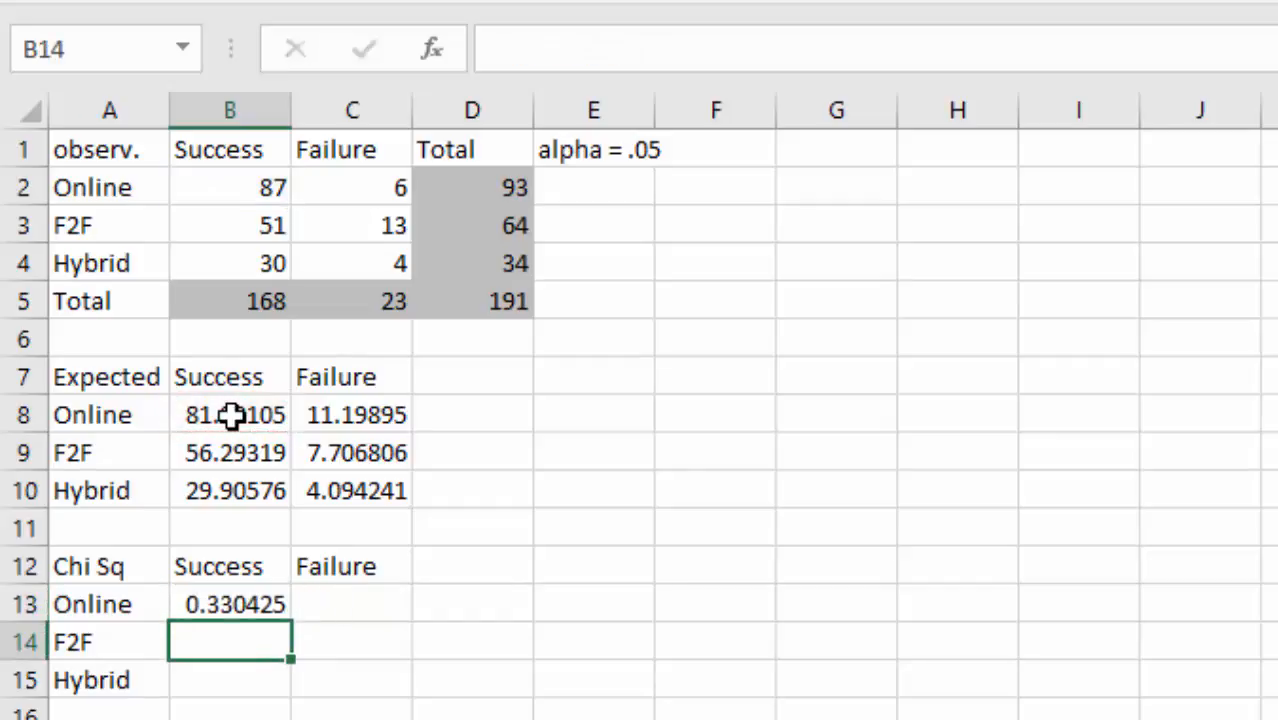
left_click(252, 604)
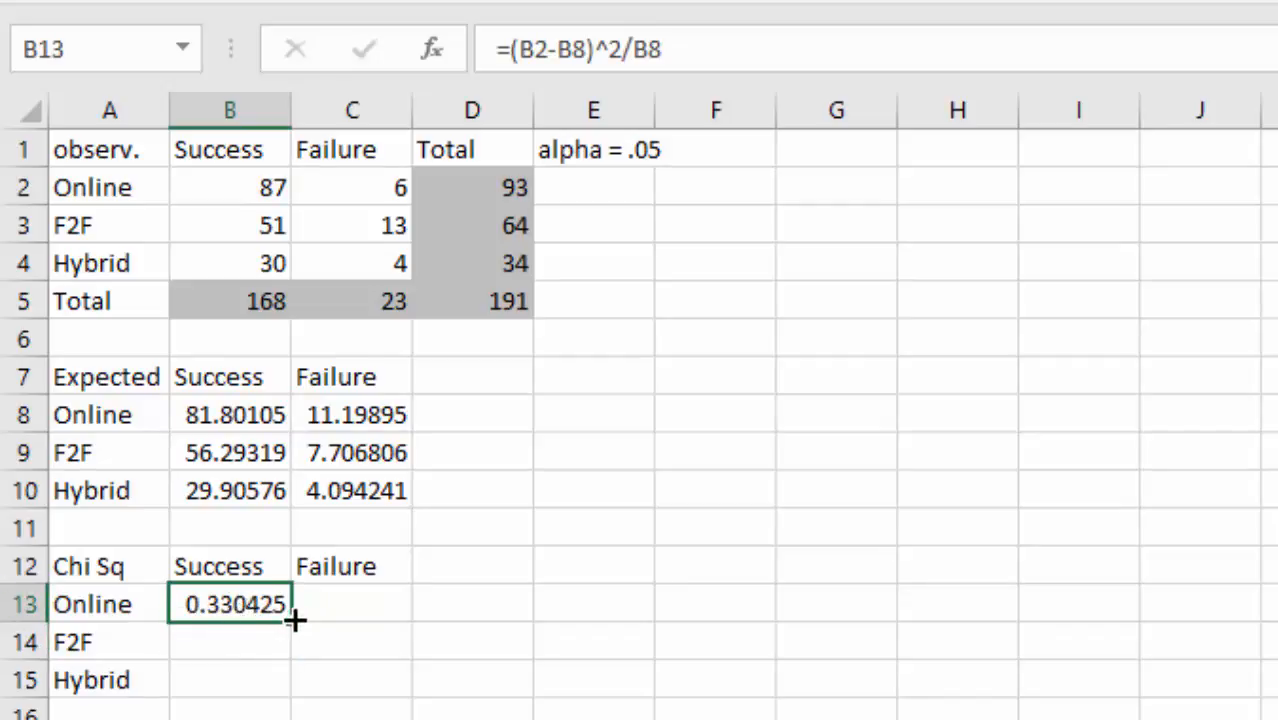
left_click_drag(291, 621, 410, 697)
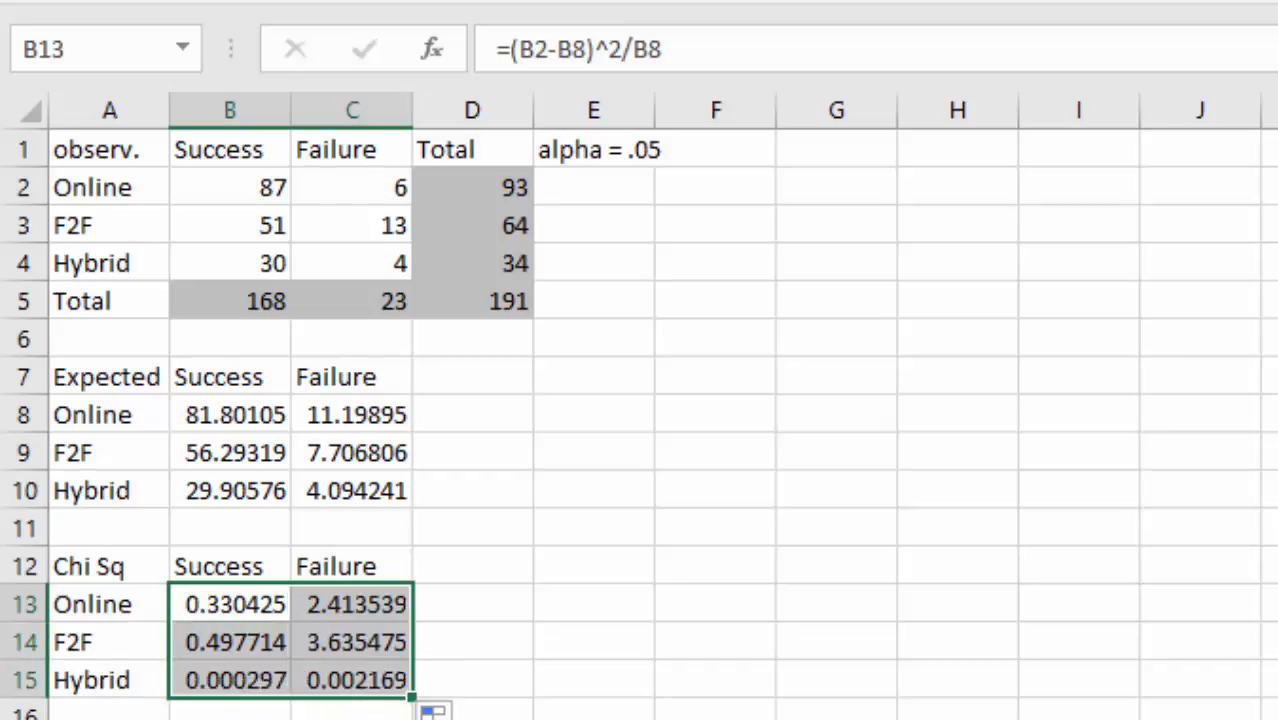
left_click(352, 719)
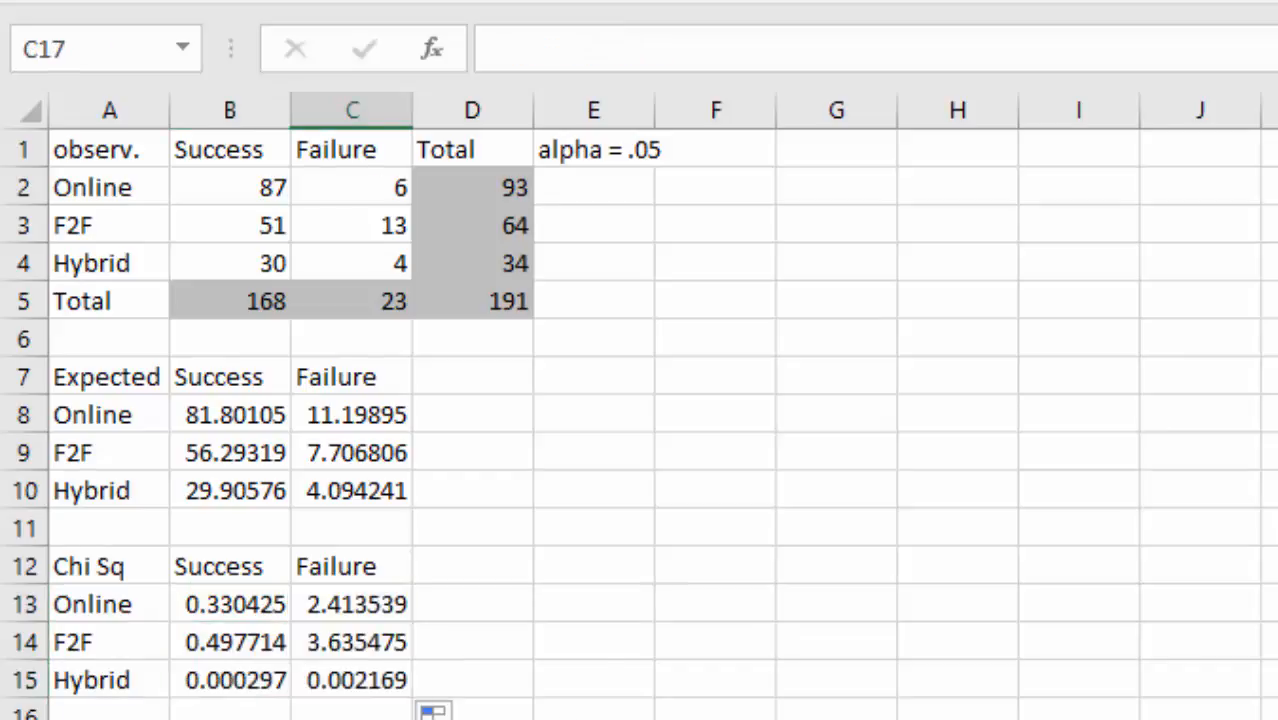
- Label Chi with =SUM(B13:C15) giving 6.879619, and add a CV label below it
left_click(543, 599)
type("Chi")
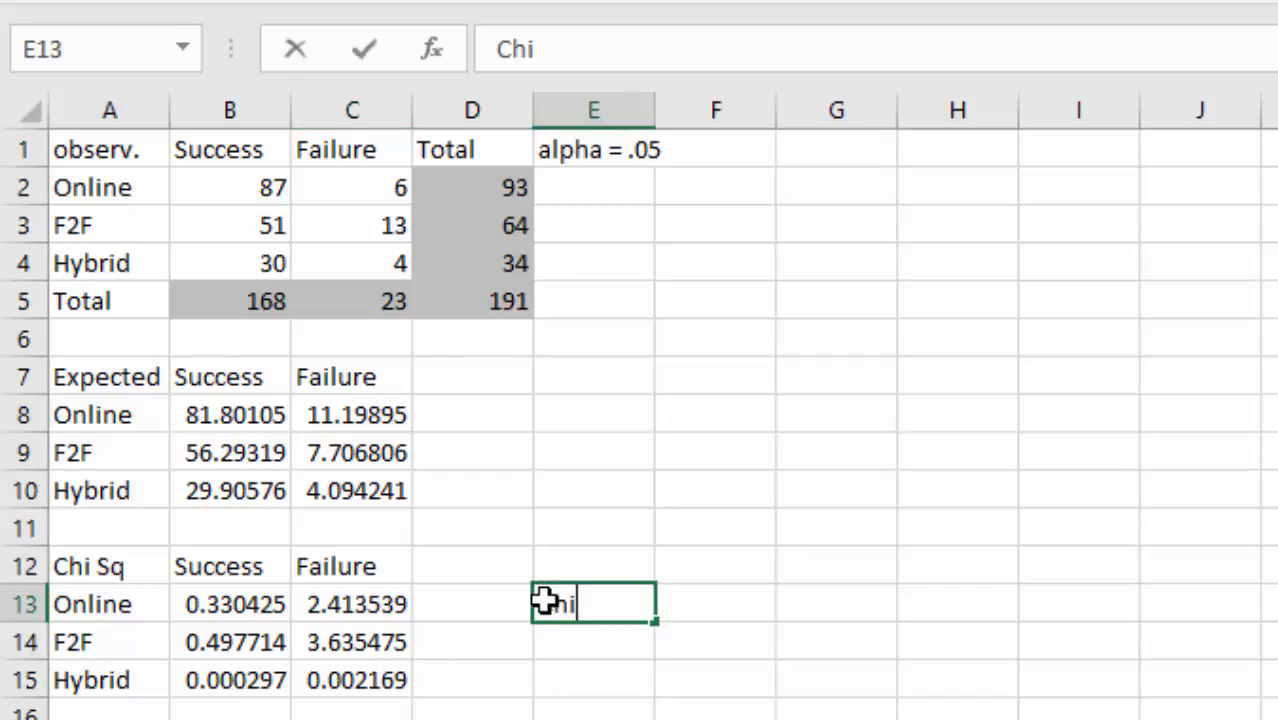
key("Tab")
type("=")
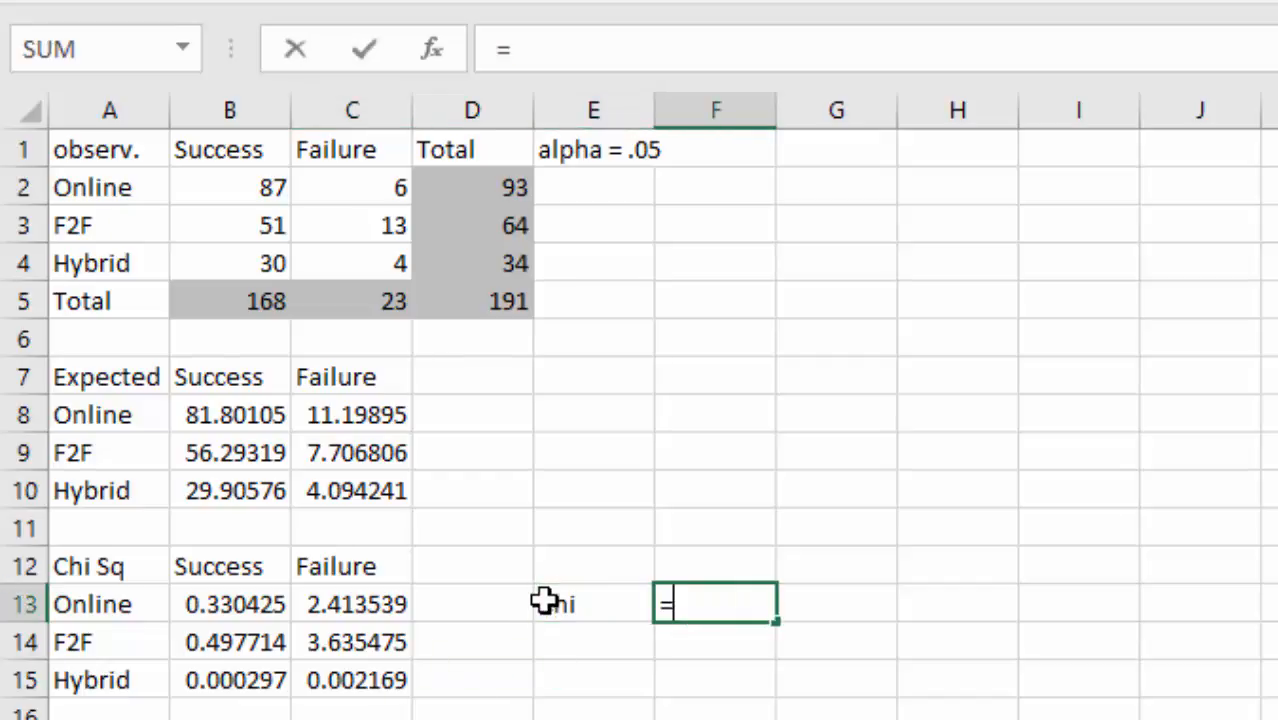
type("SU")
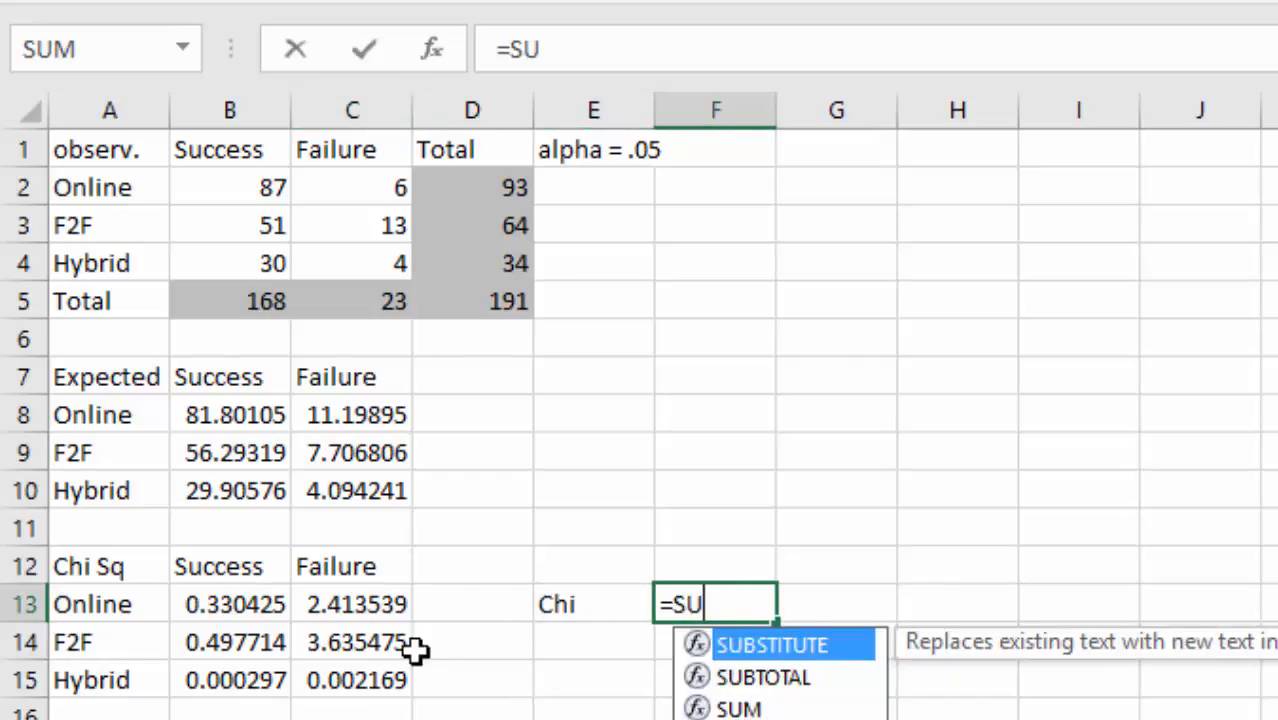
type("M(")
left_click_drag(265, 604, 342, 665)
type(")")
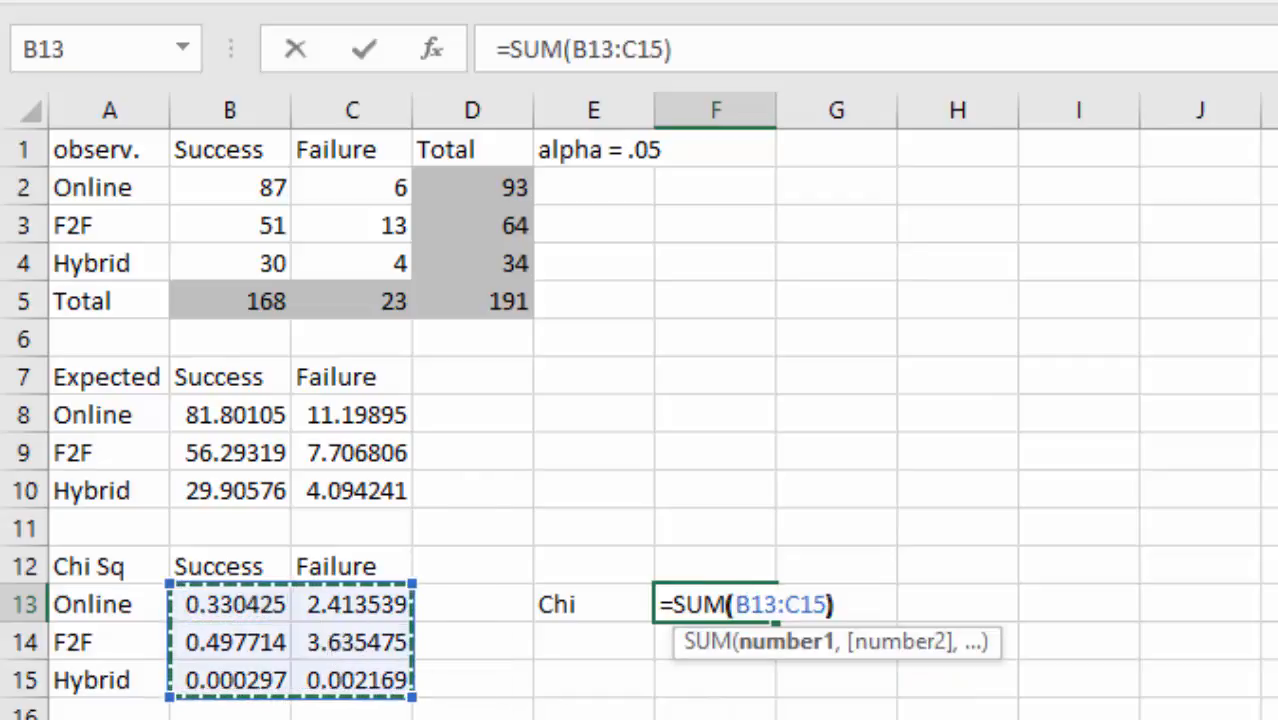
key("Return")
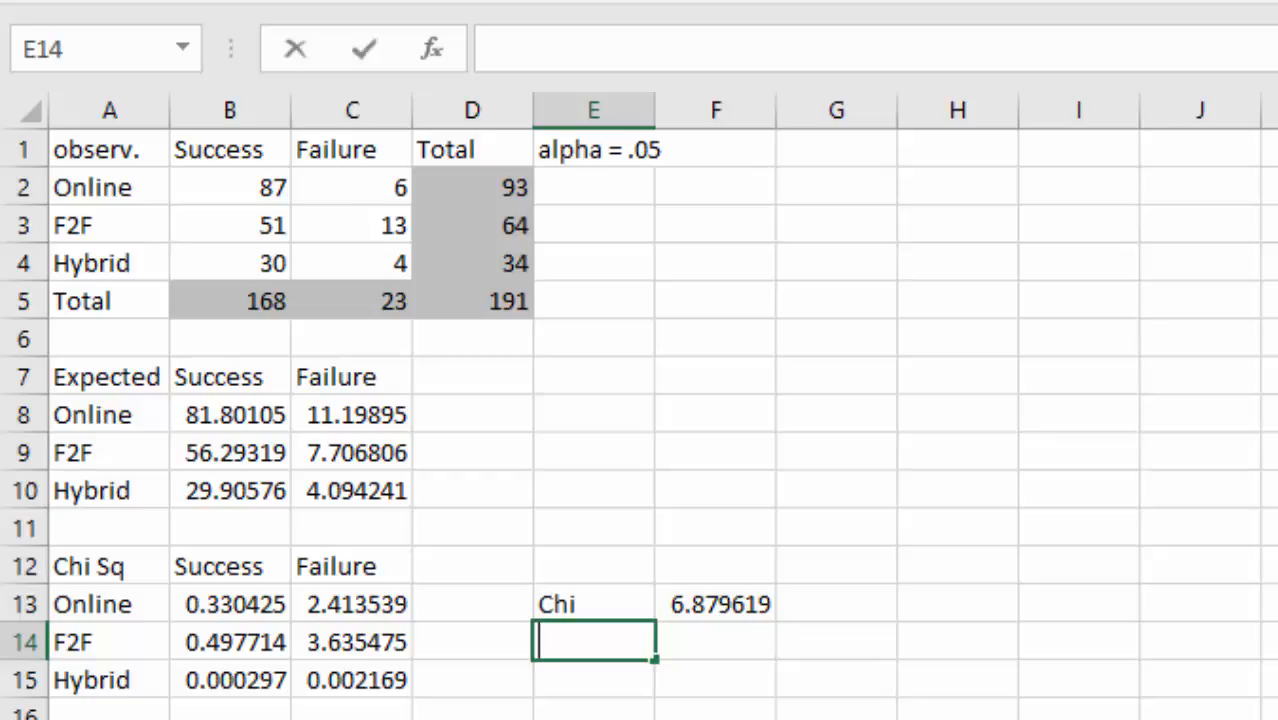
type("CV")
key("Tab")
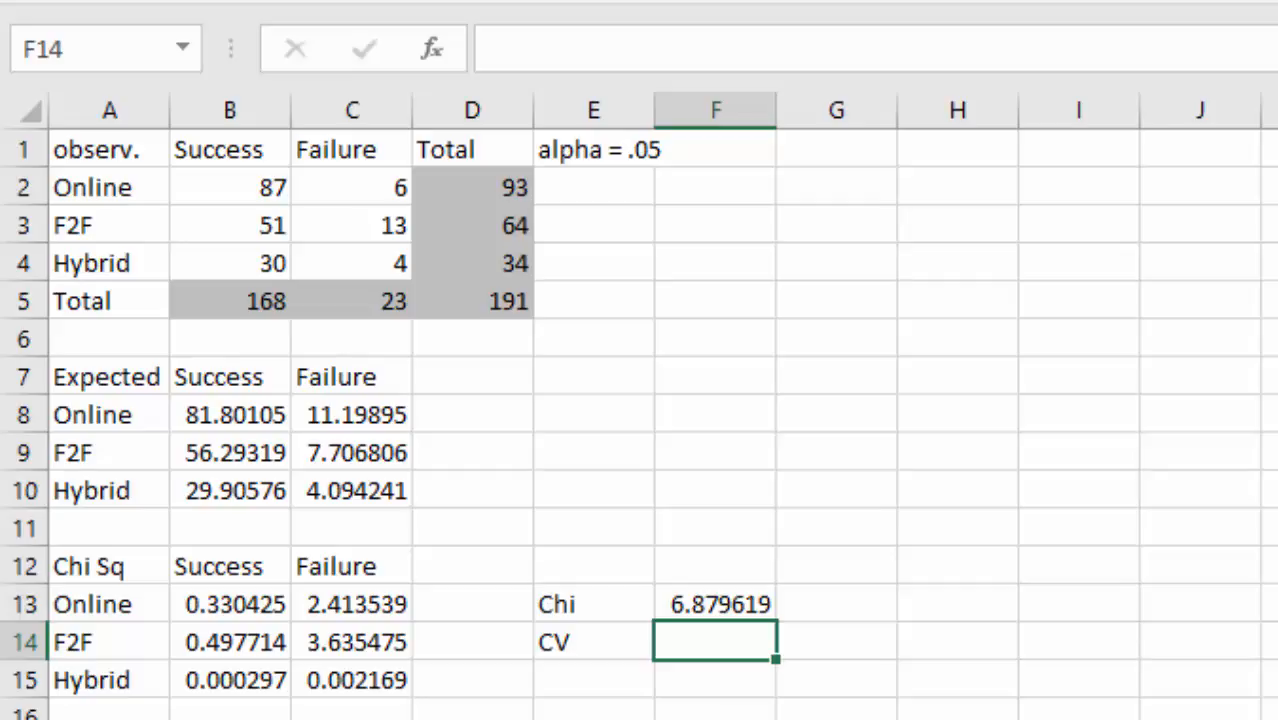
- Enter =CHISQ.INV.RT(.05,2*1) beside CV for 5.991465, then check the formulas
type("=")
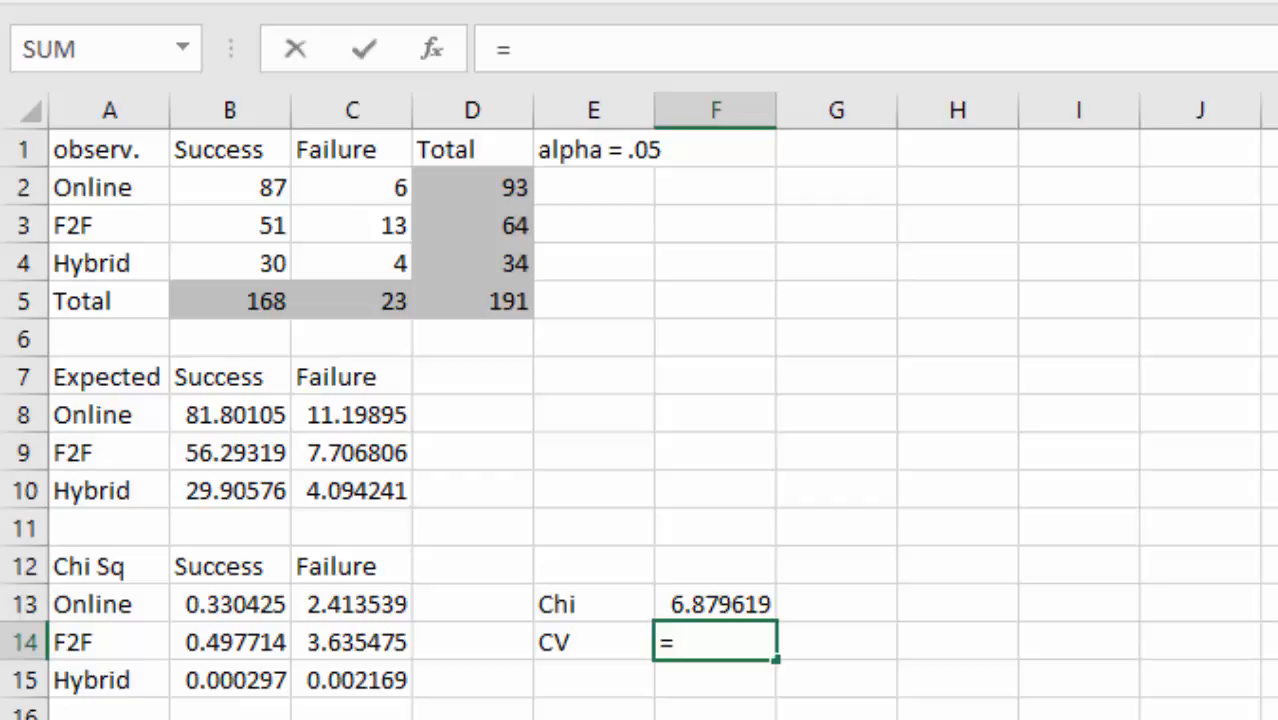
type("chis")
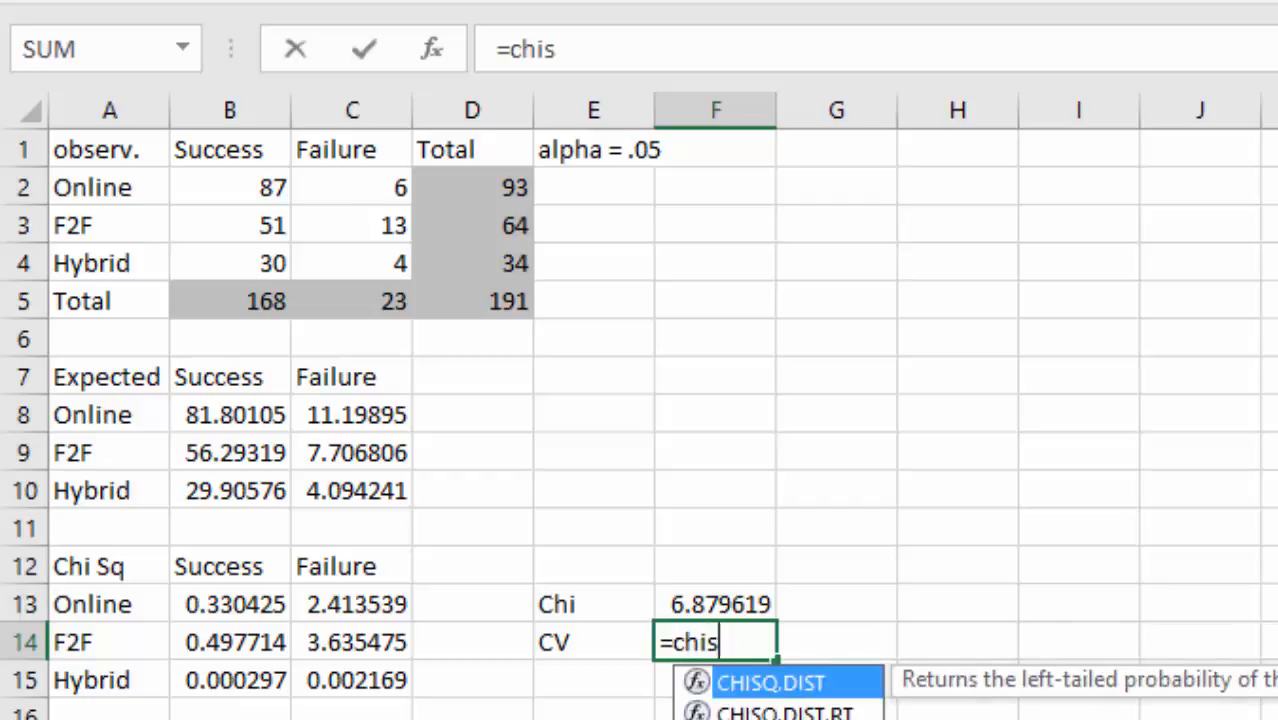
type("q.in")
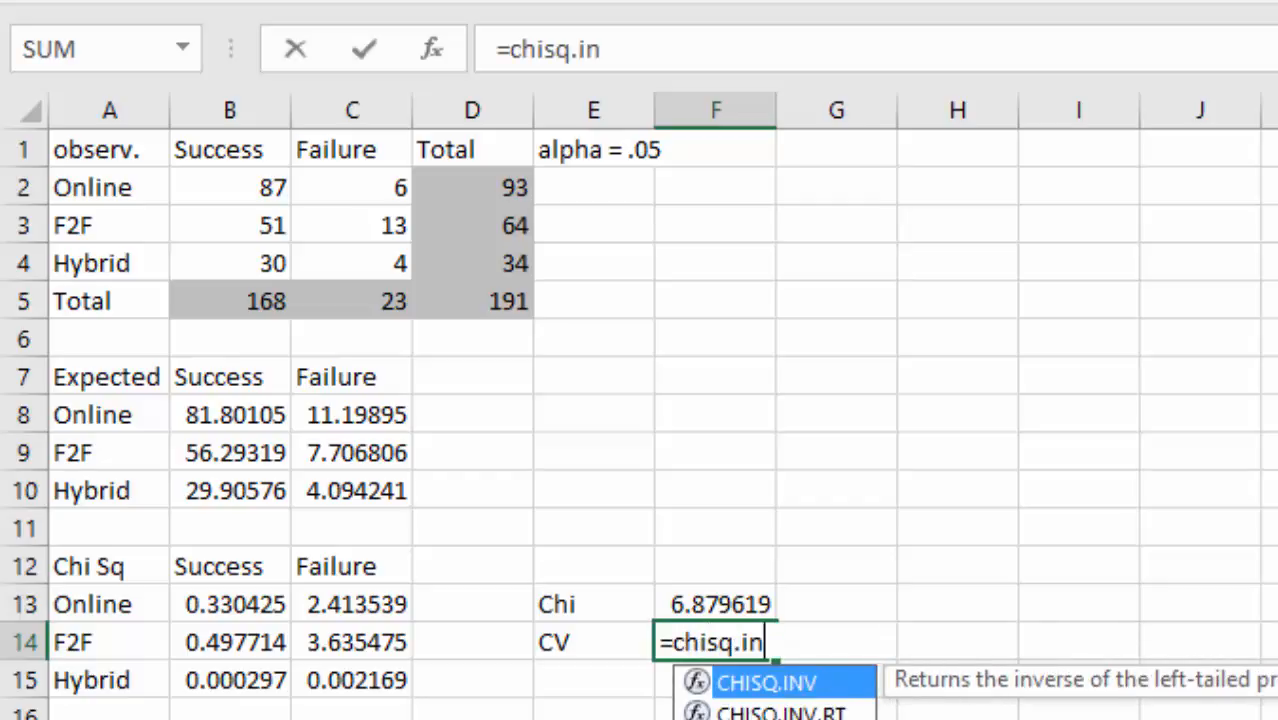
type("v.rt")
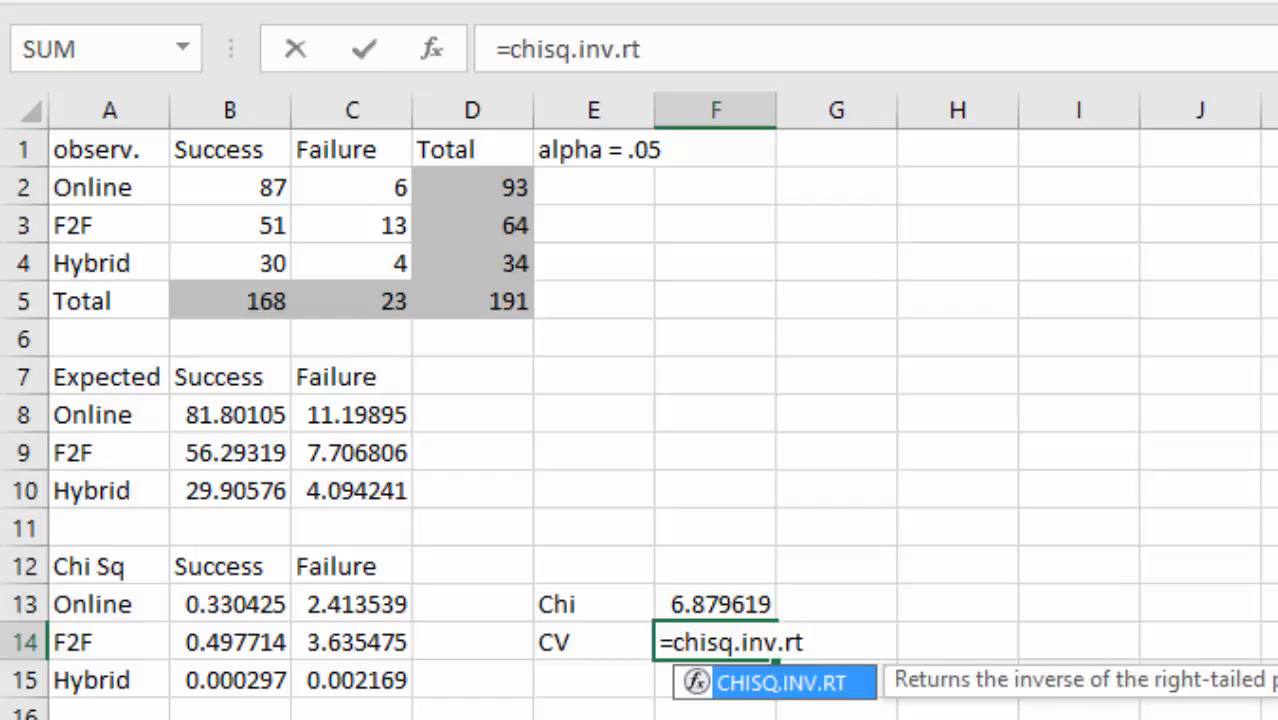
type("(")
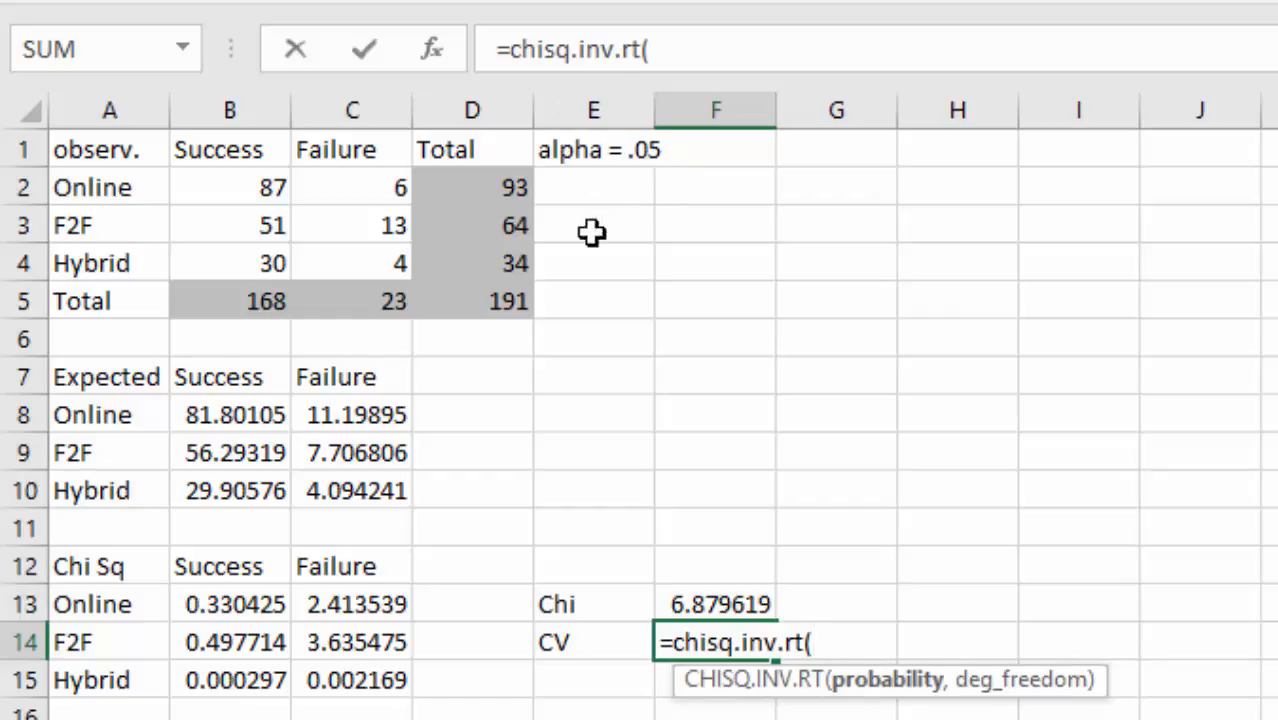
type(".05,")
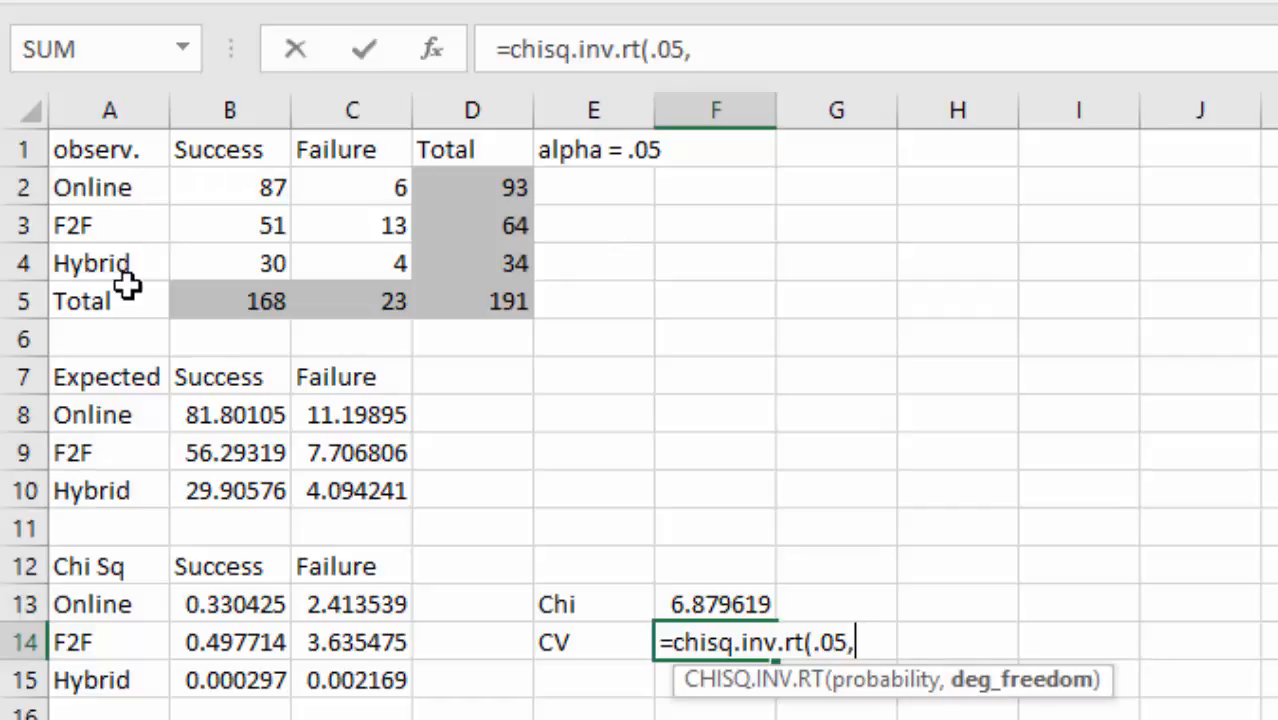
type("2*")
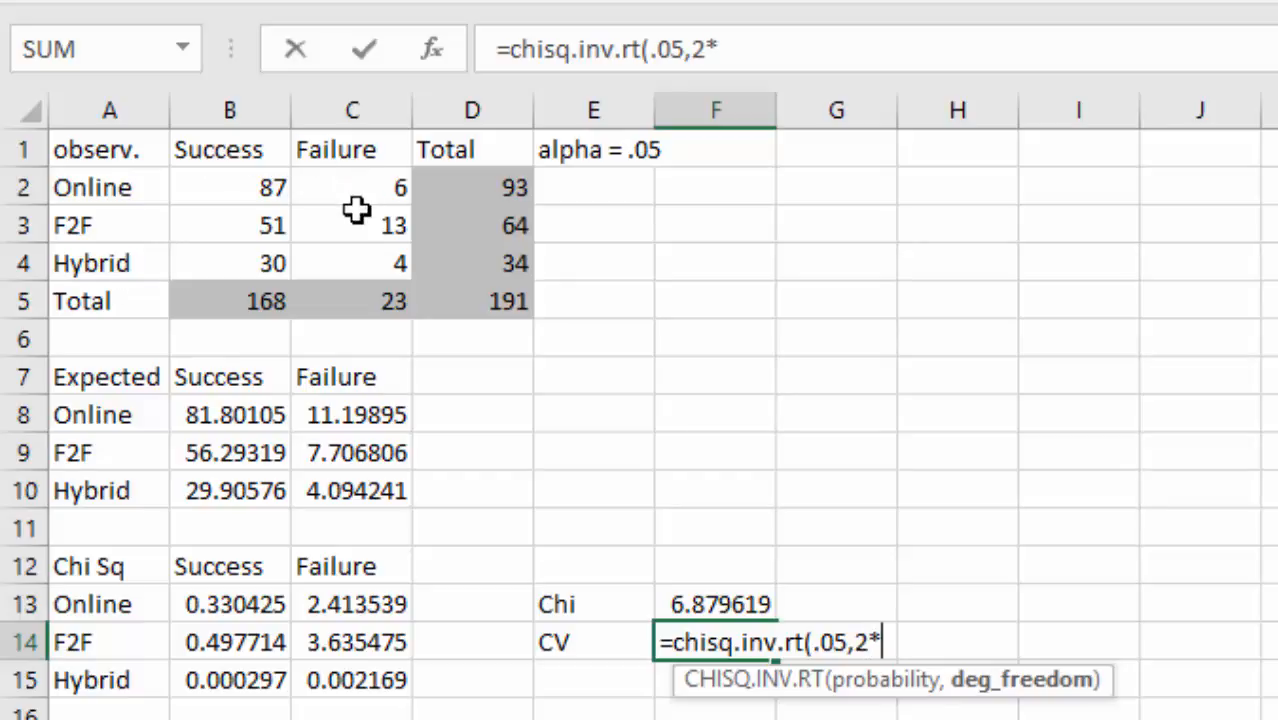
type("1)")
key("Return")
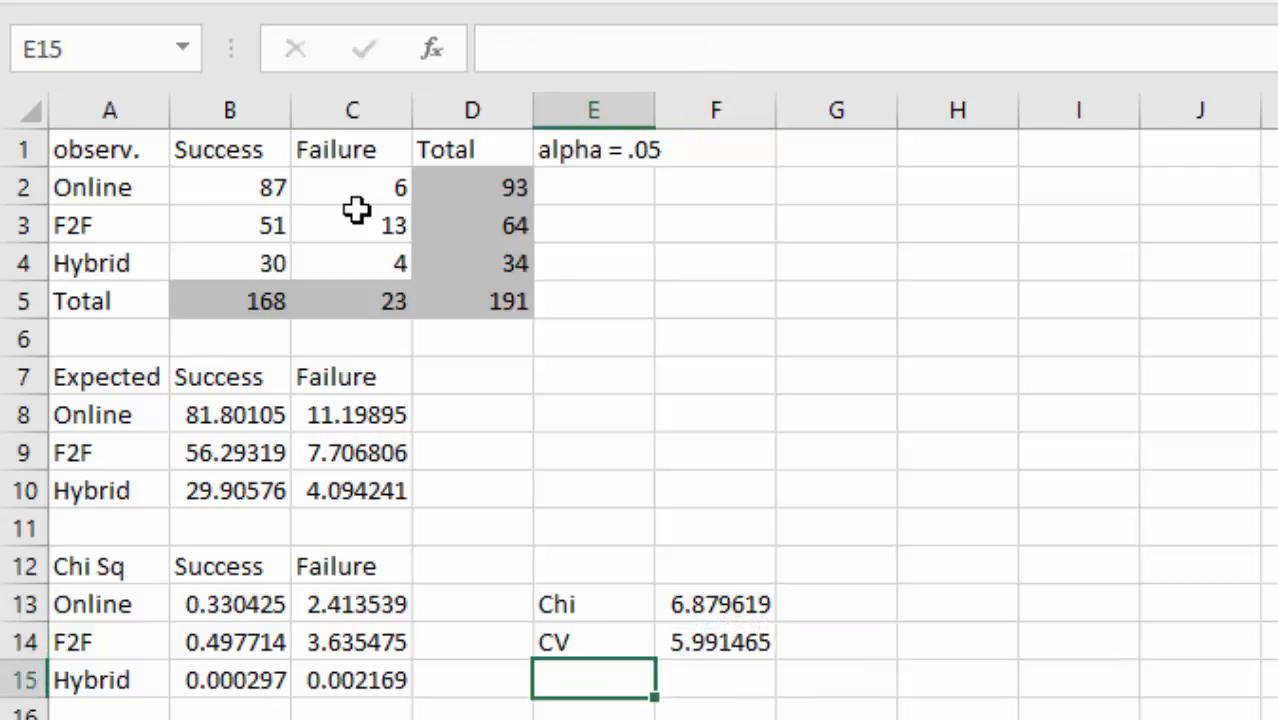
key("Up")
key("Right")
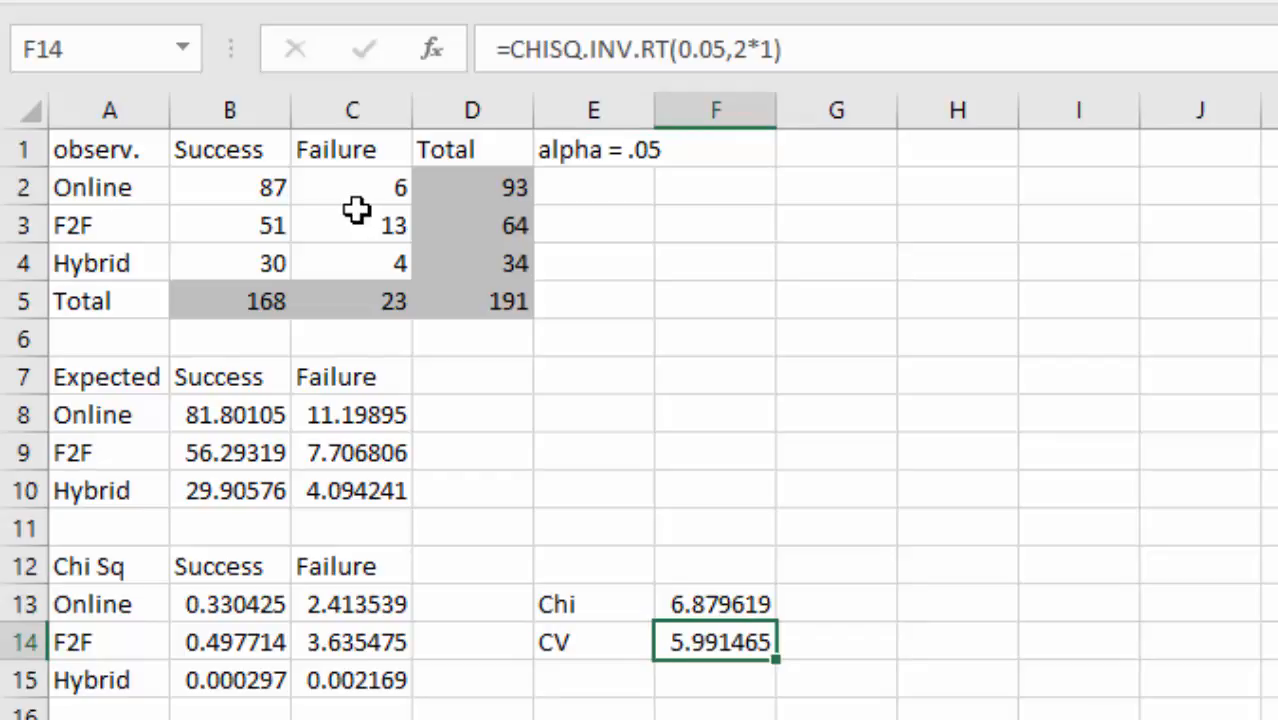
key("Up")
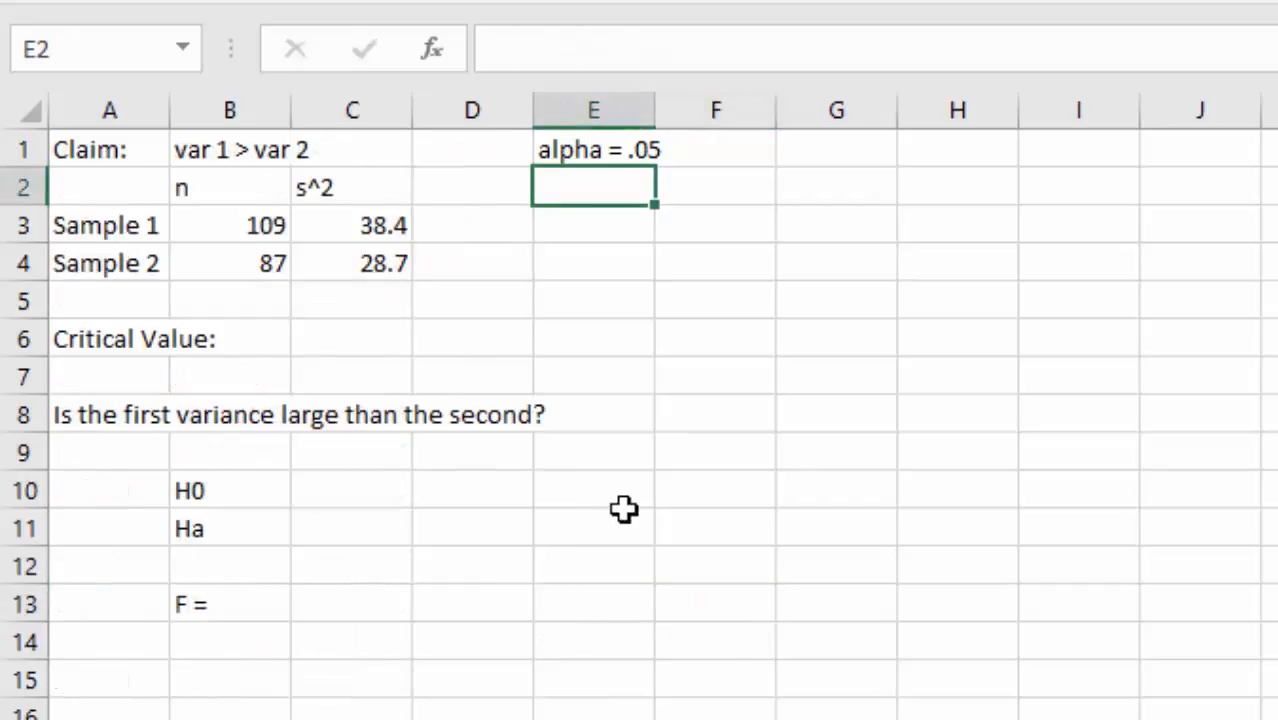
left_click(625, 485)
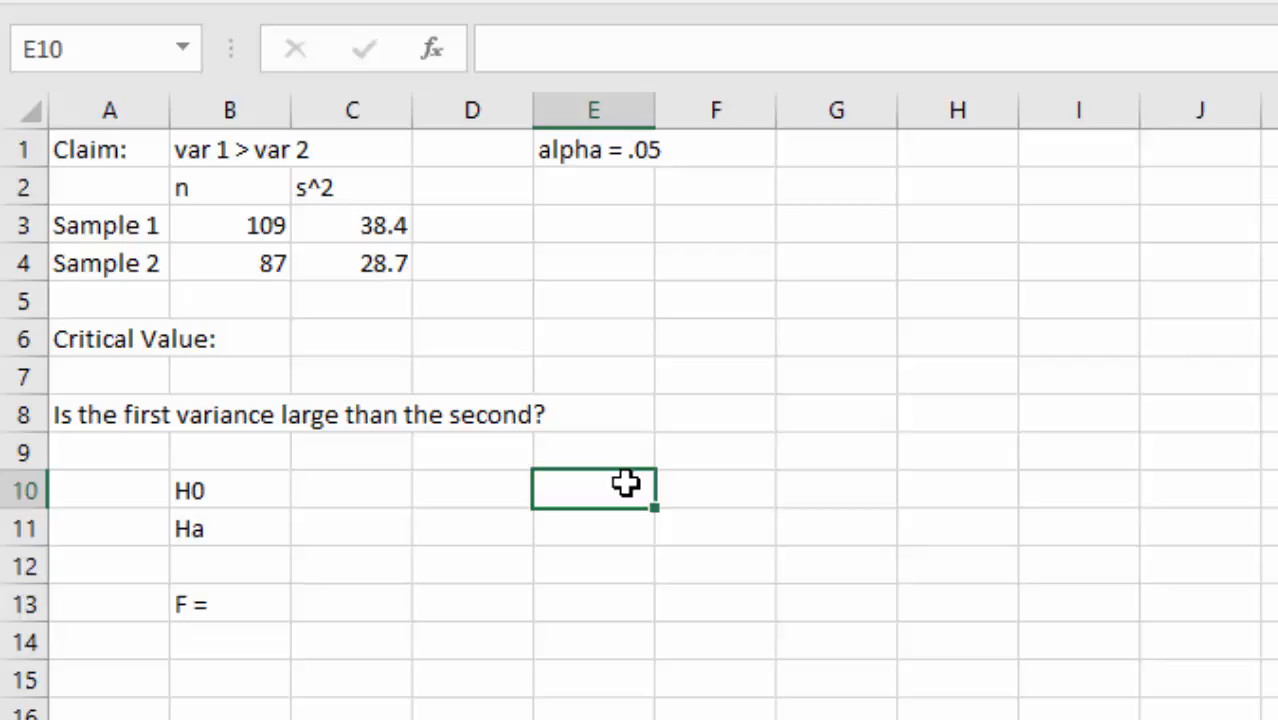
left_click(126, 349)
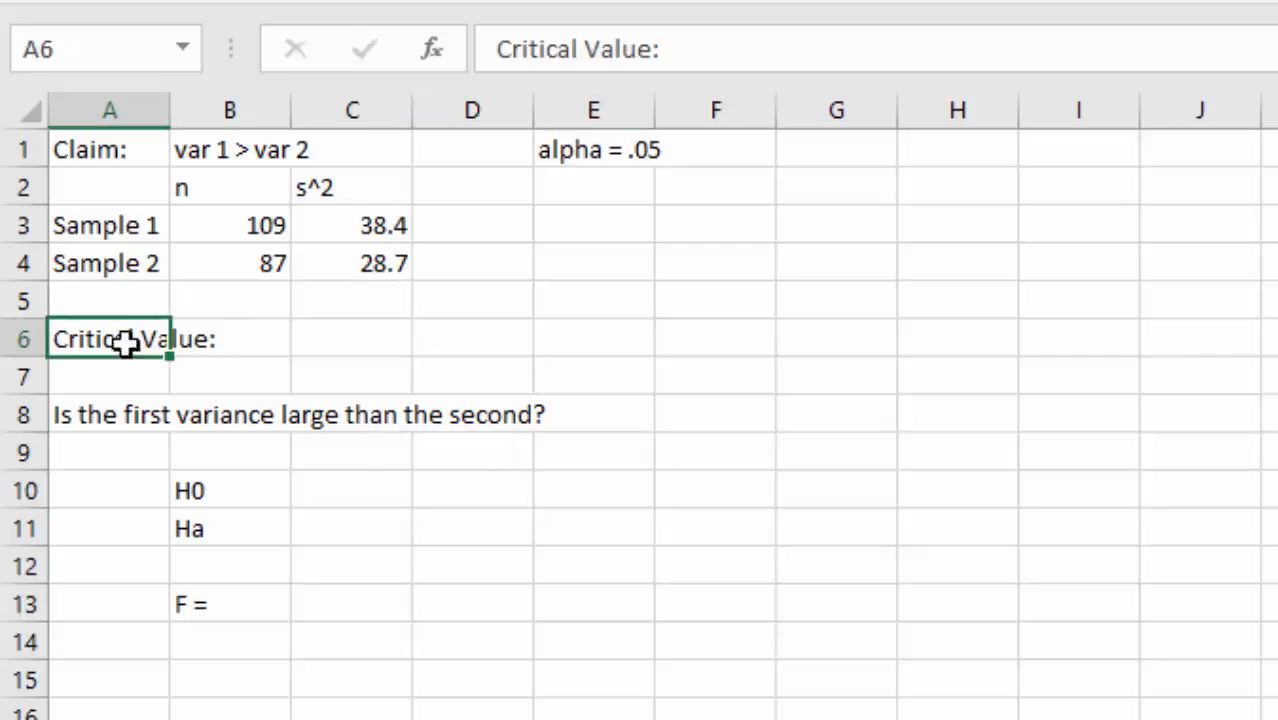
left_click(219, 141)
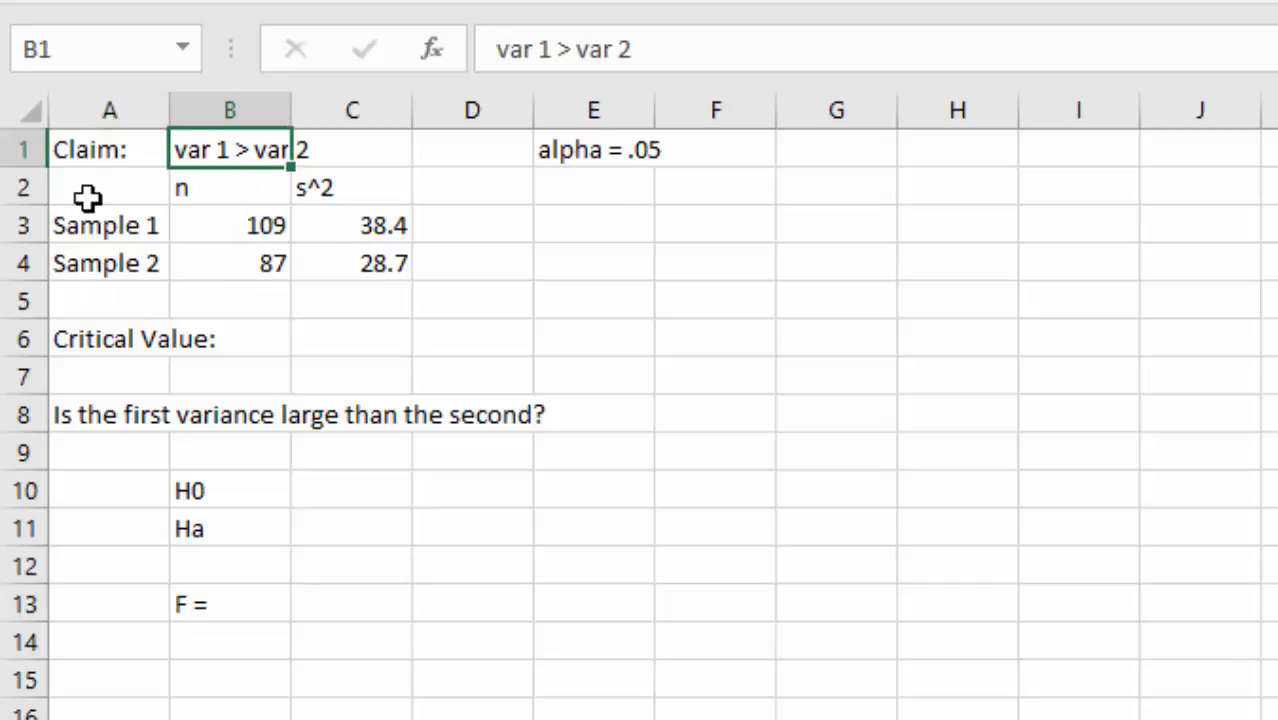
key("Down")
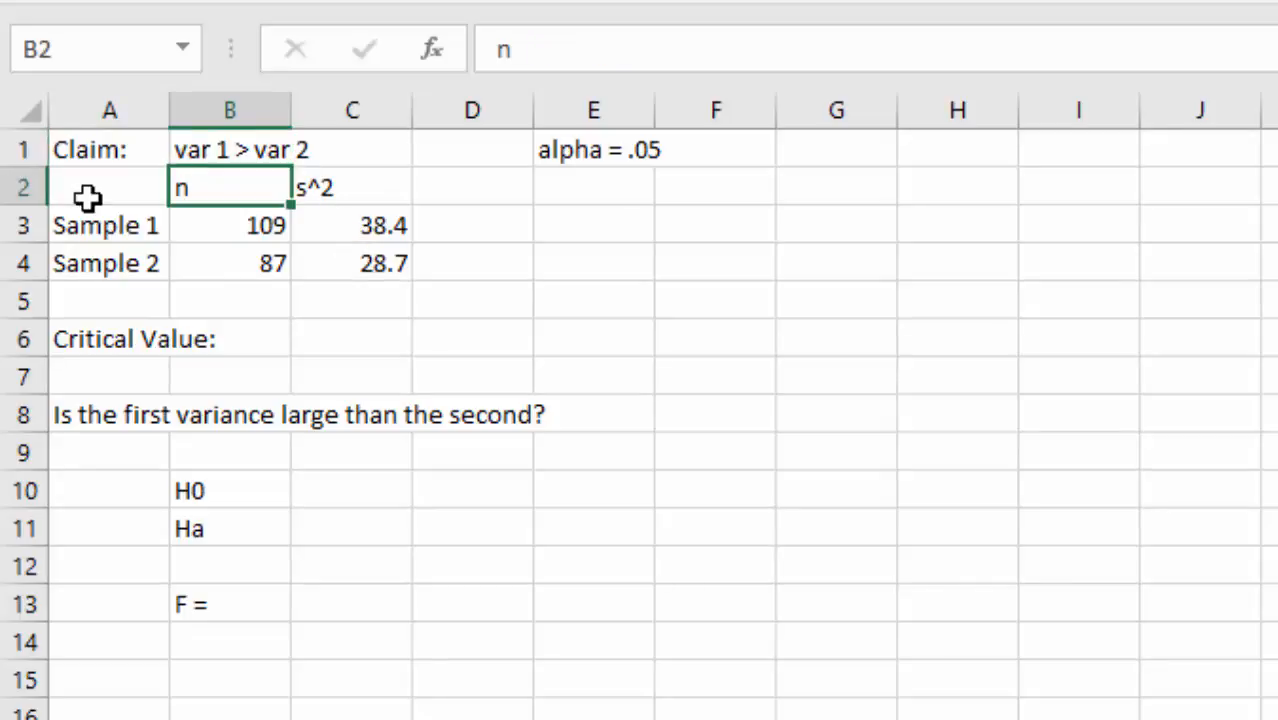
key("Right")
key("Right")
key("Right")
key("Down")
key("Down")
key("Left")
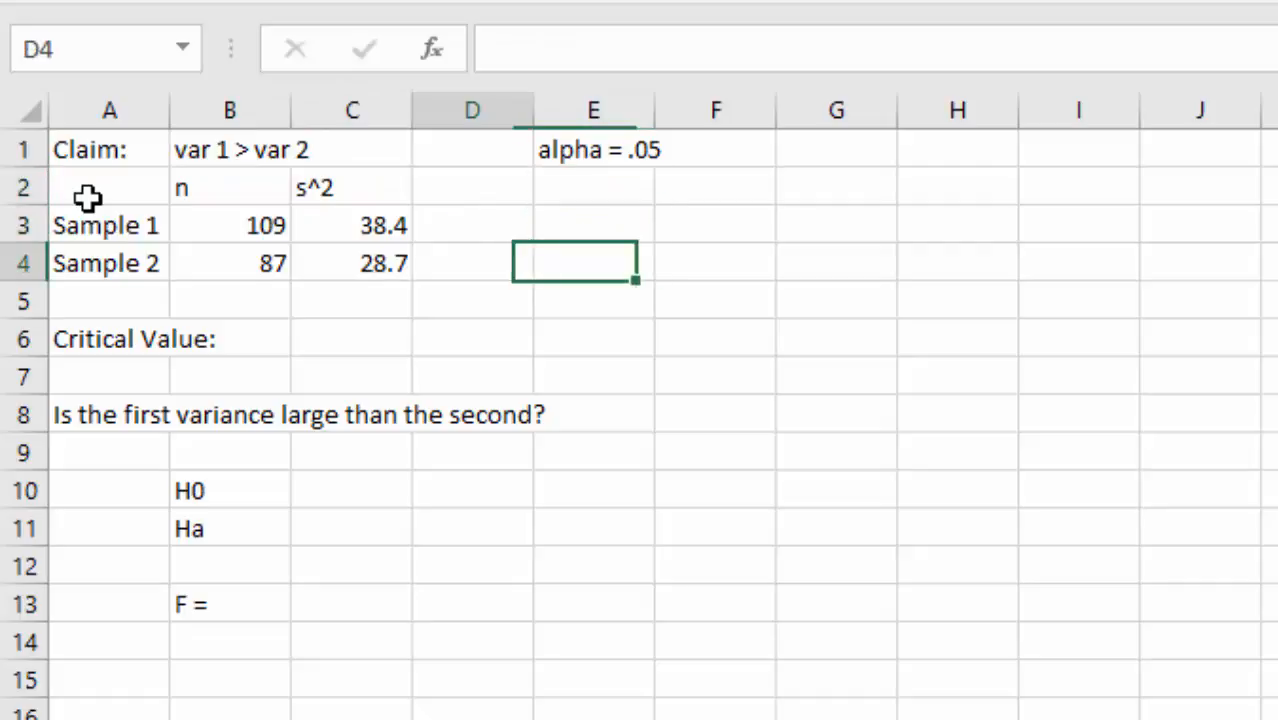
key("Left")
key("Left")
key("Left")
key("Up")
key("Right")
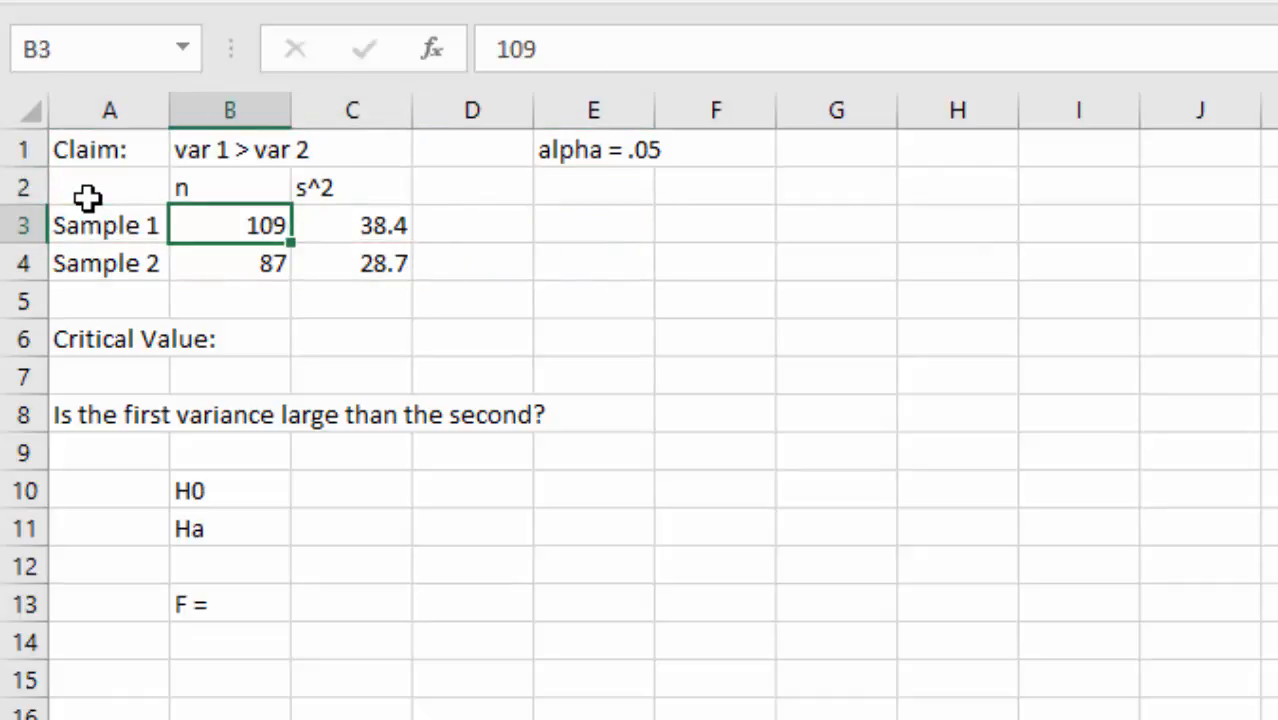
key("Right")
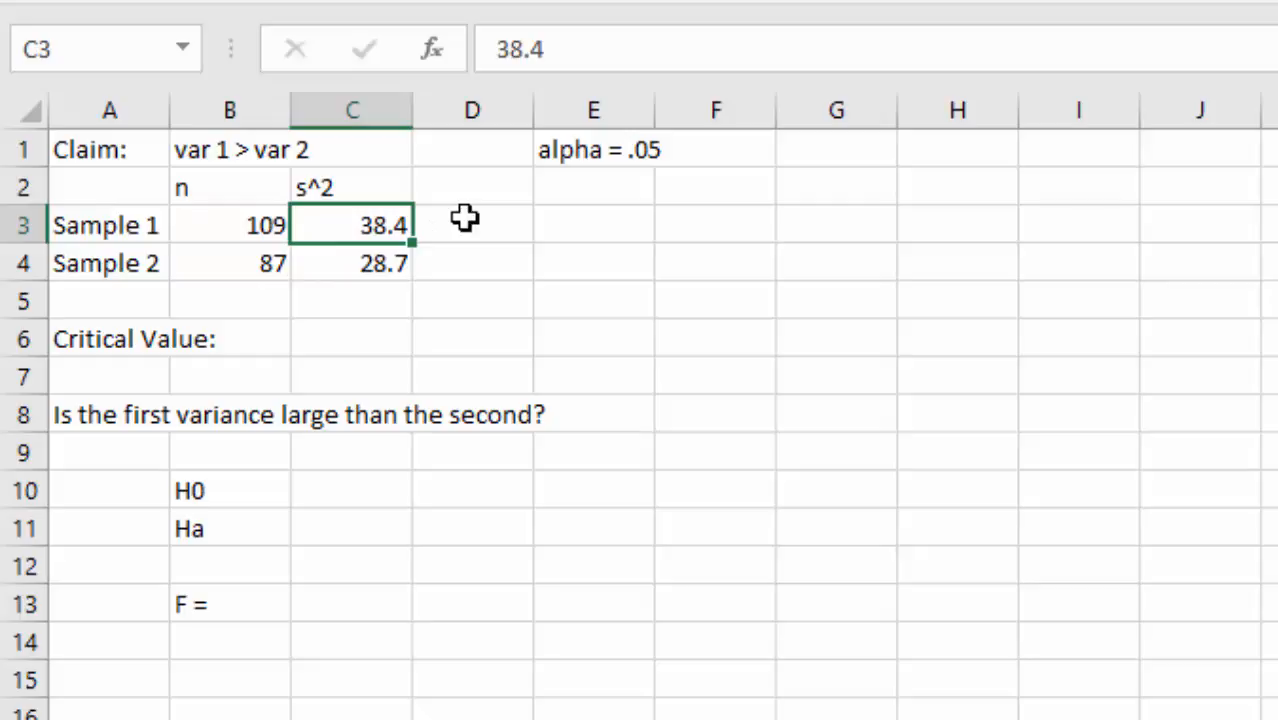
key("Down")
key("Left")
key("Left")
key("Right")
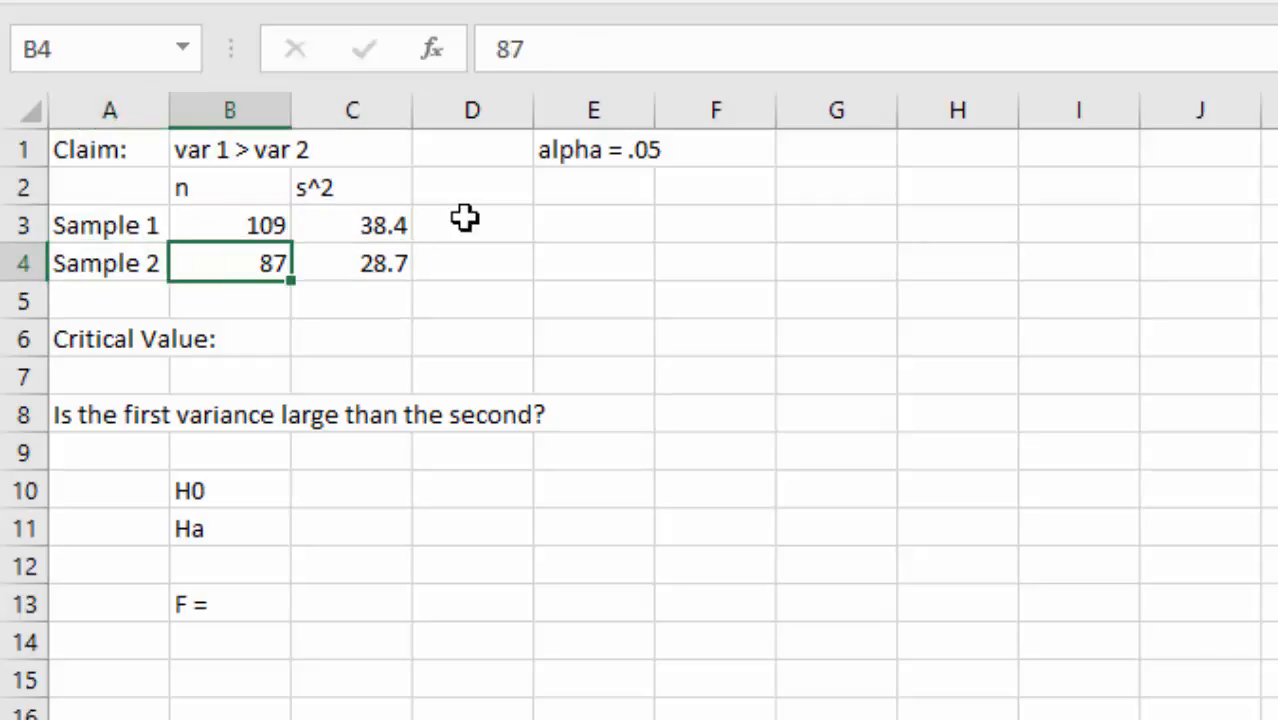
key("Right")
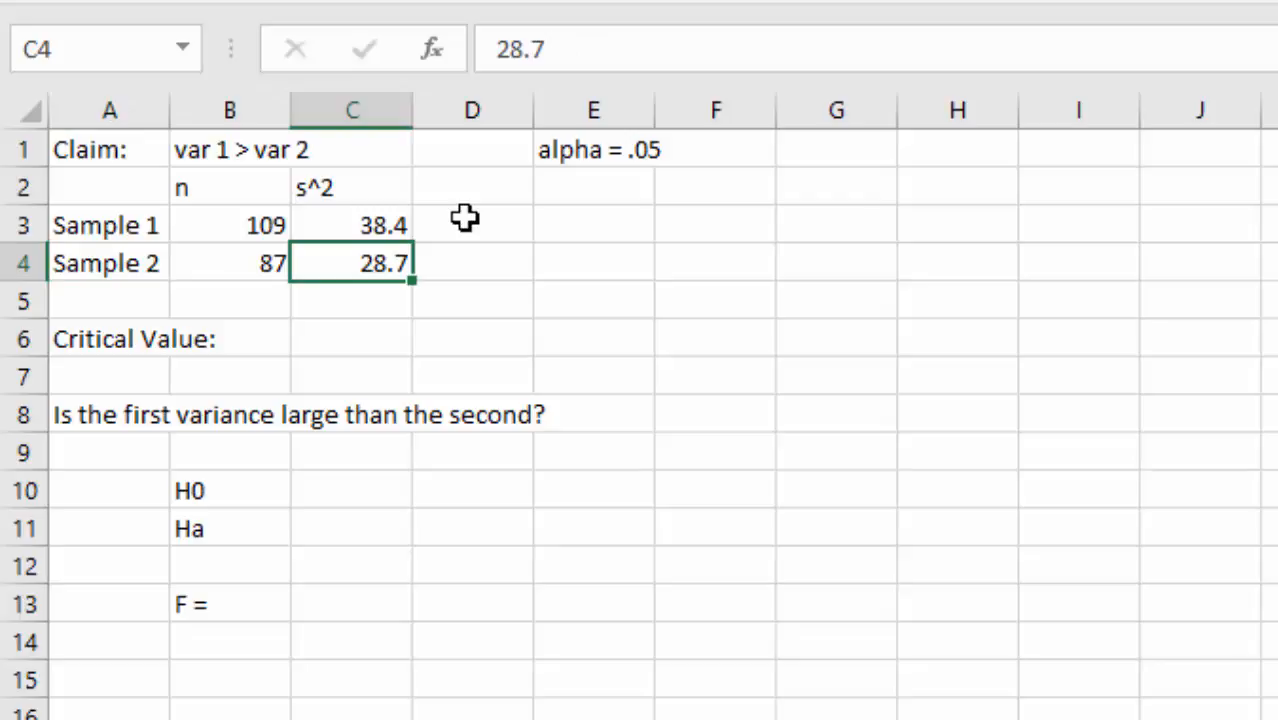
key("Down")
key("Down")
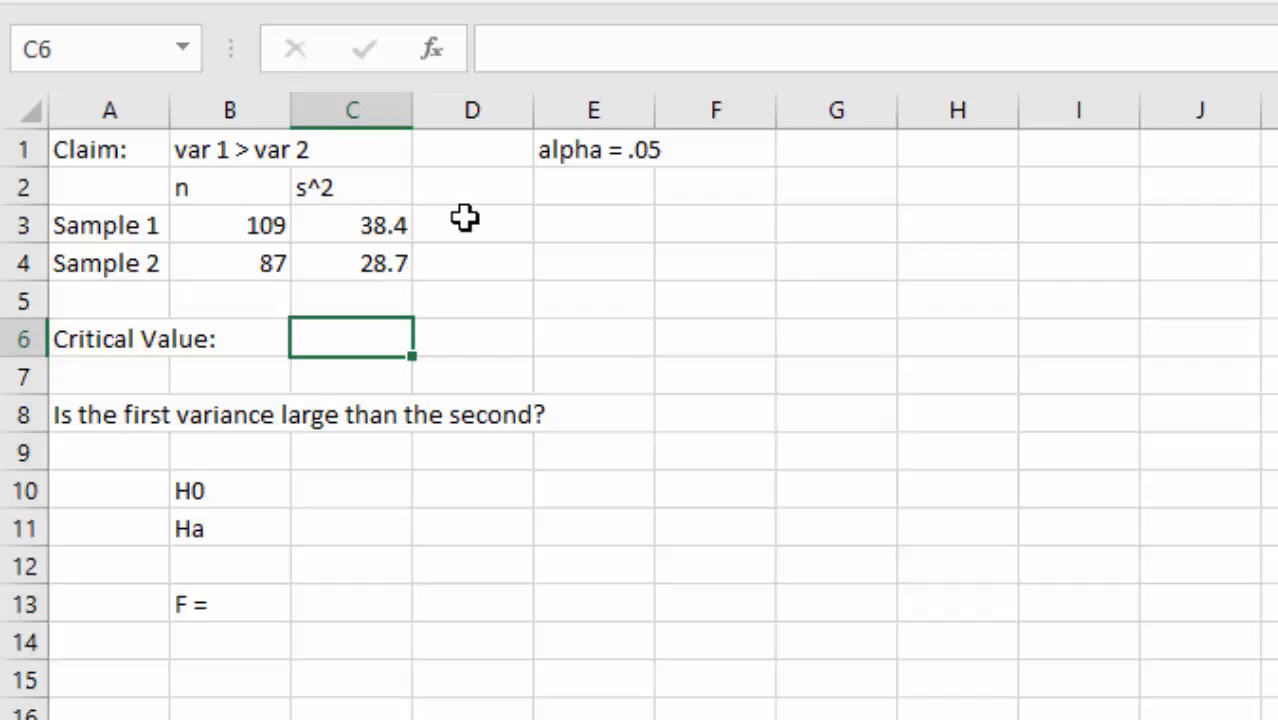
- Enter =F.INV.RT(.05,B3-1,B4-1) in C6 for a critical value of 1.407237
type("=")
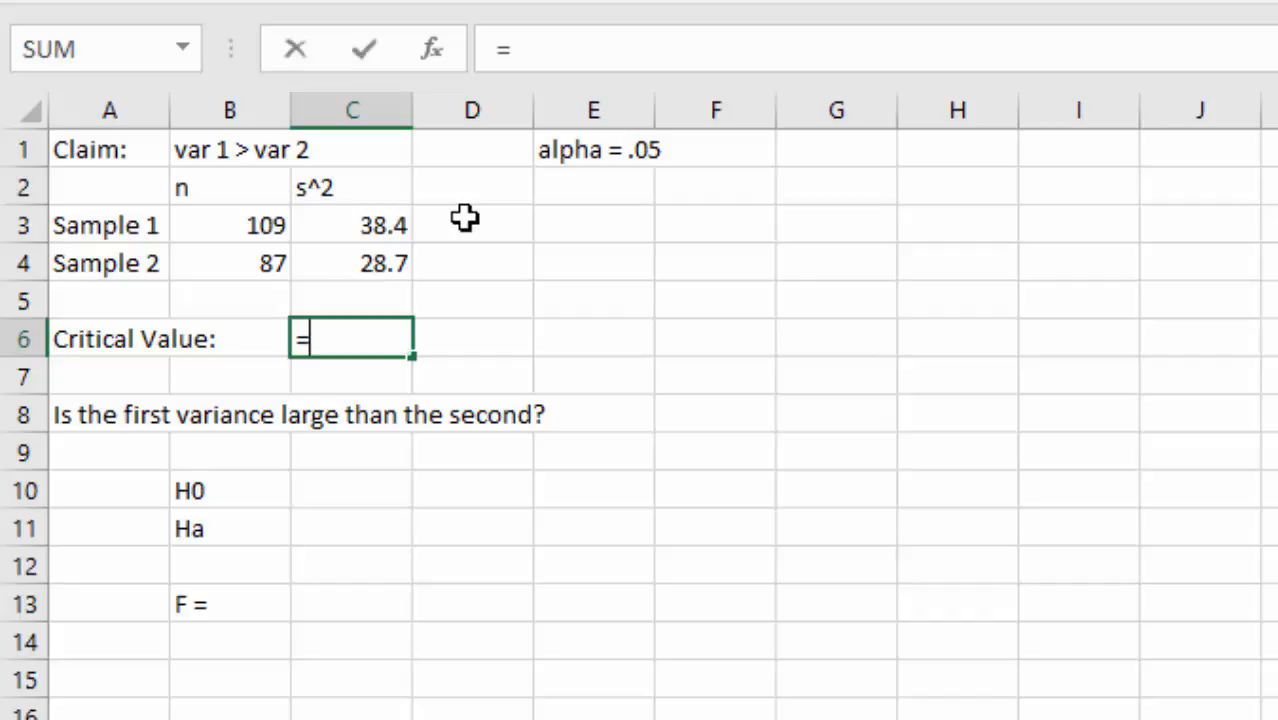
type("f.")
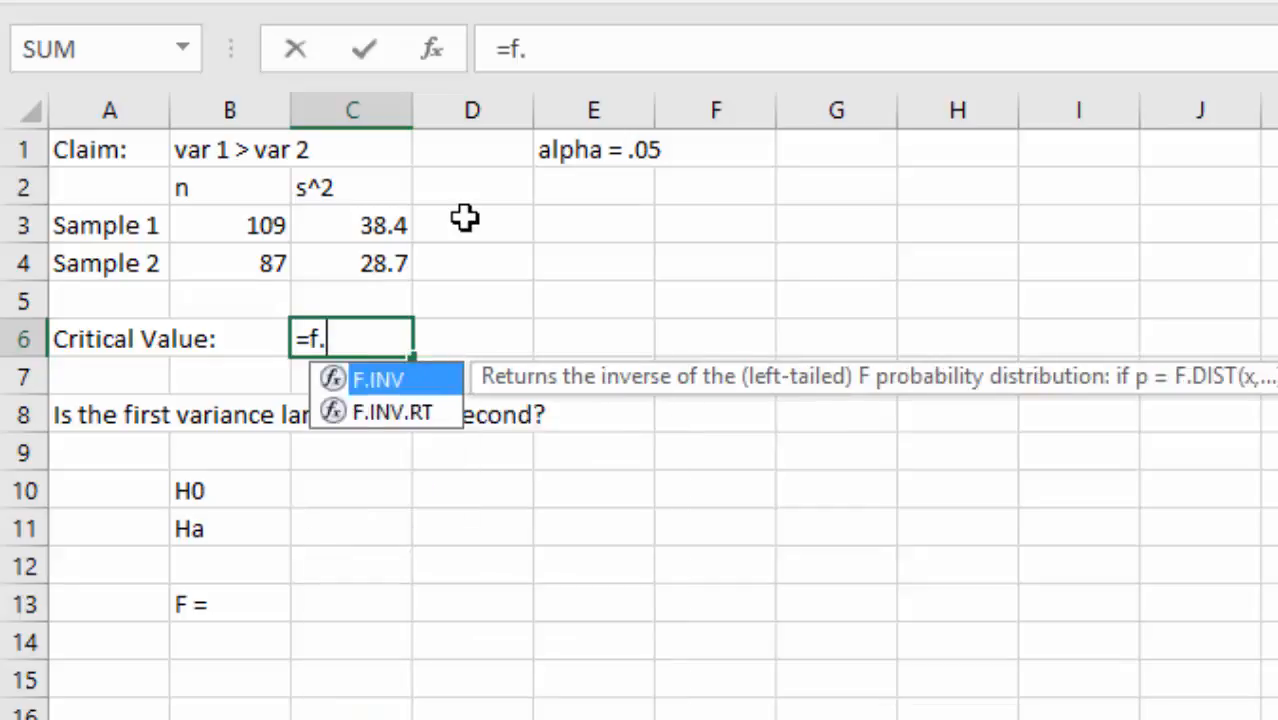
type("inv.rt(")
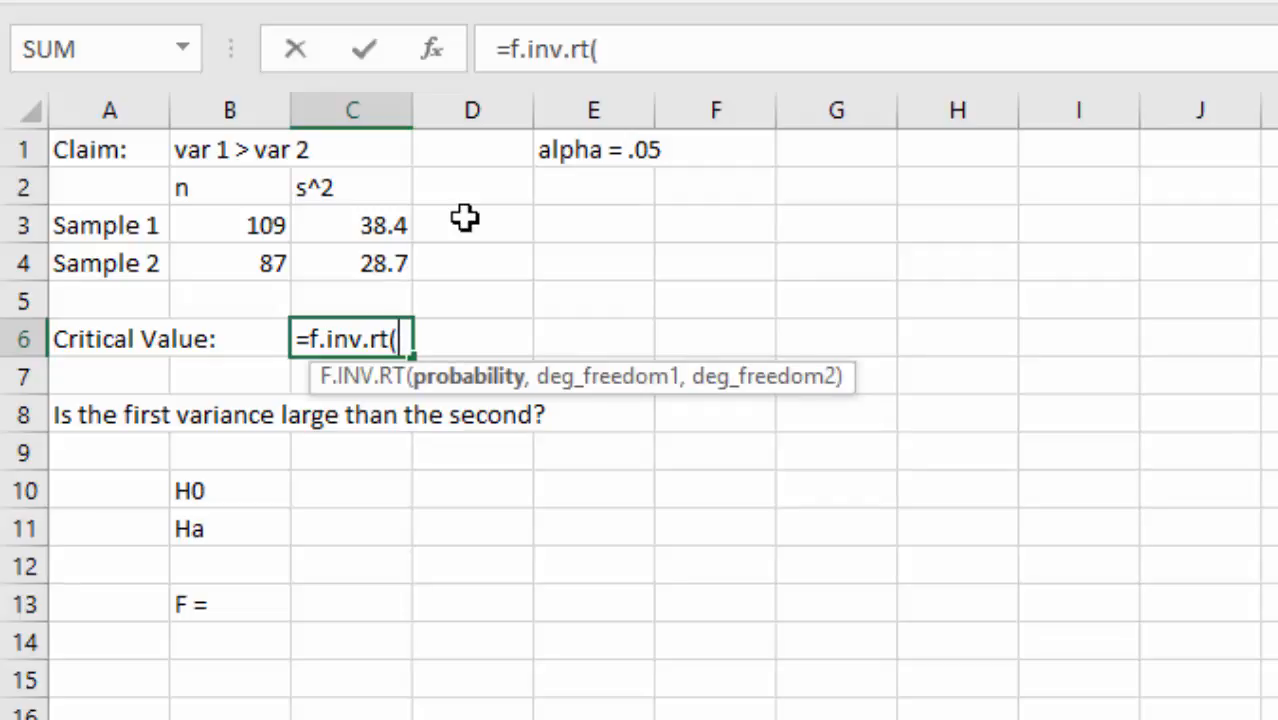
type(".05")
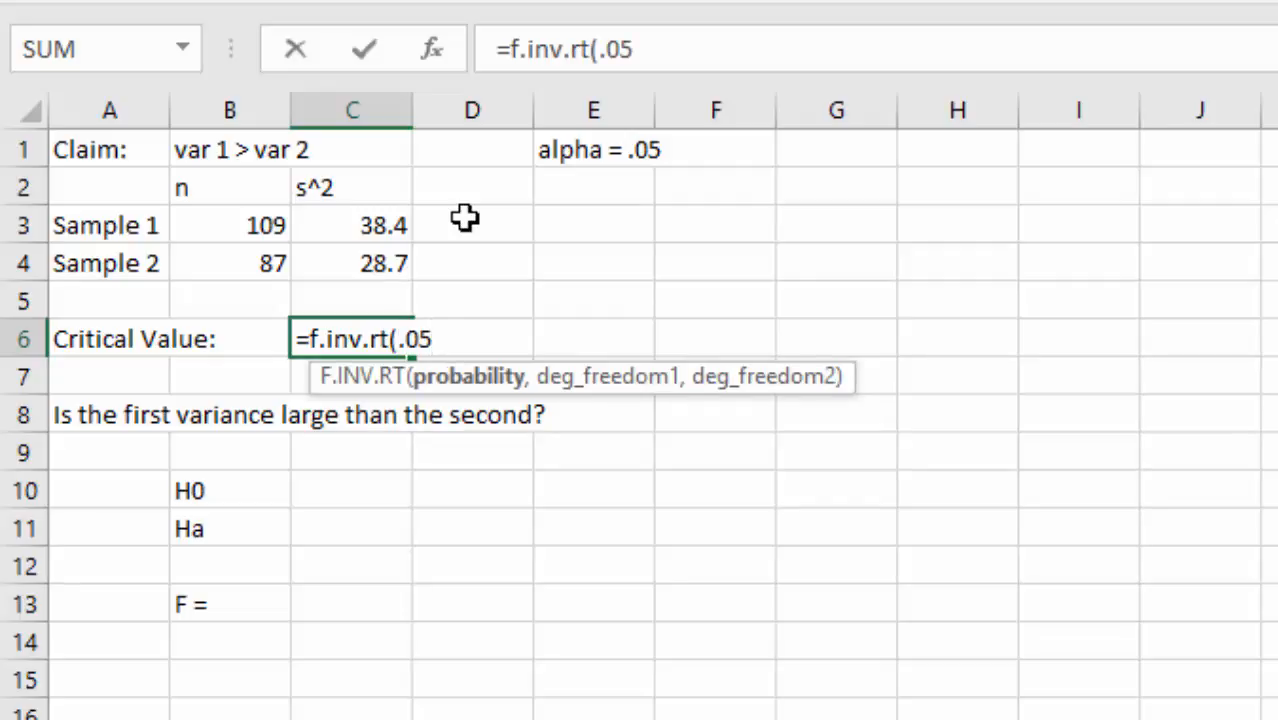
type(",")
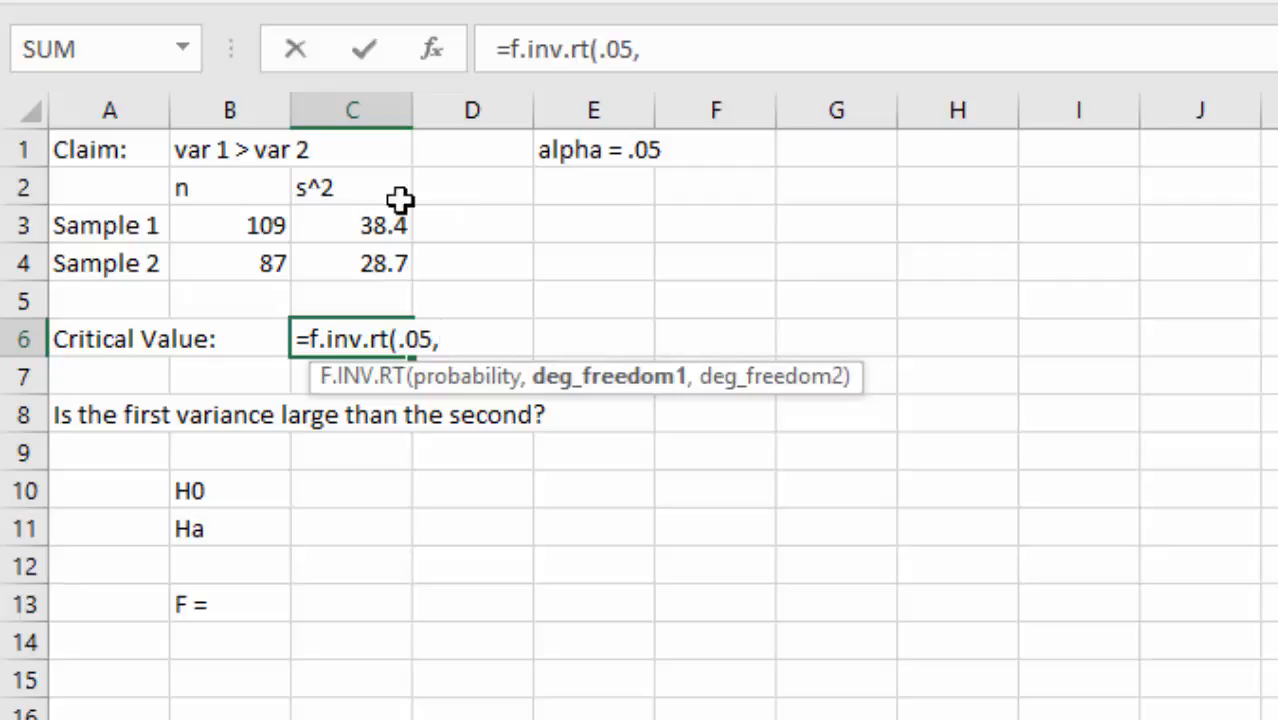
left_click(227, 226)
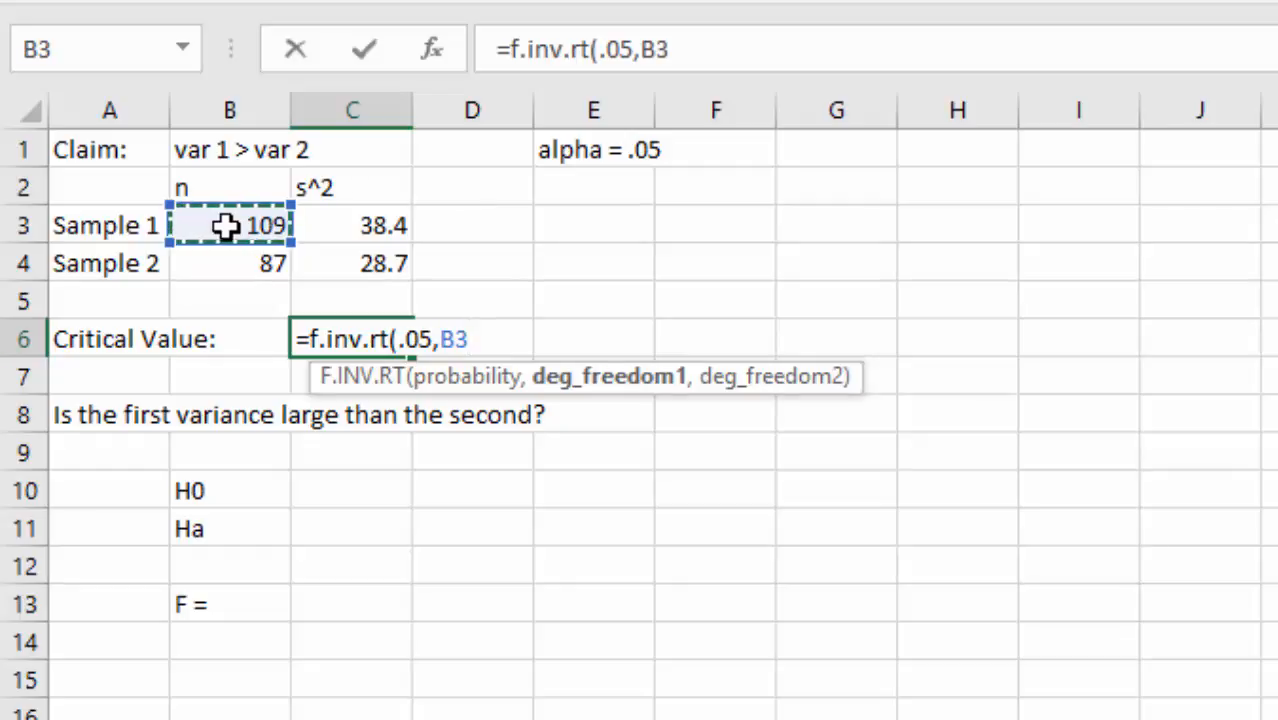
type("-1")
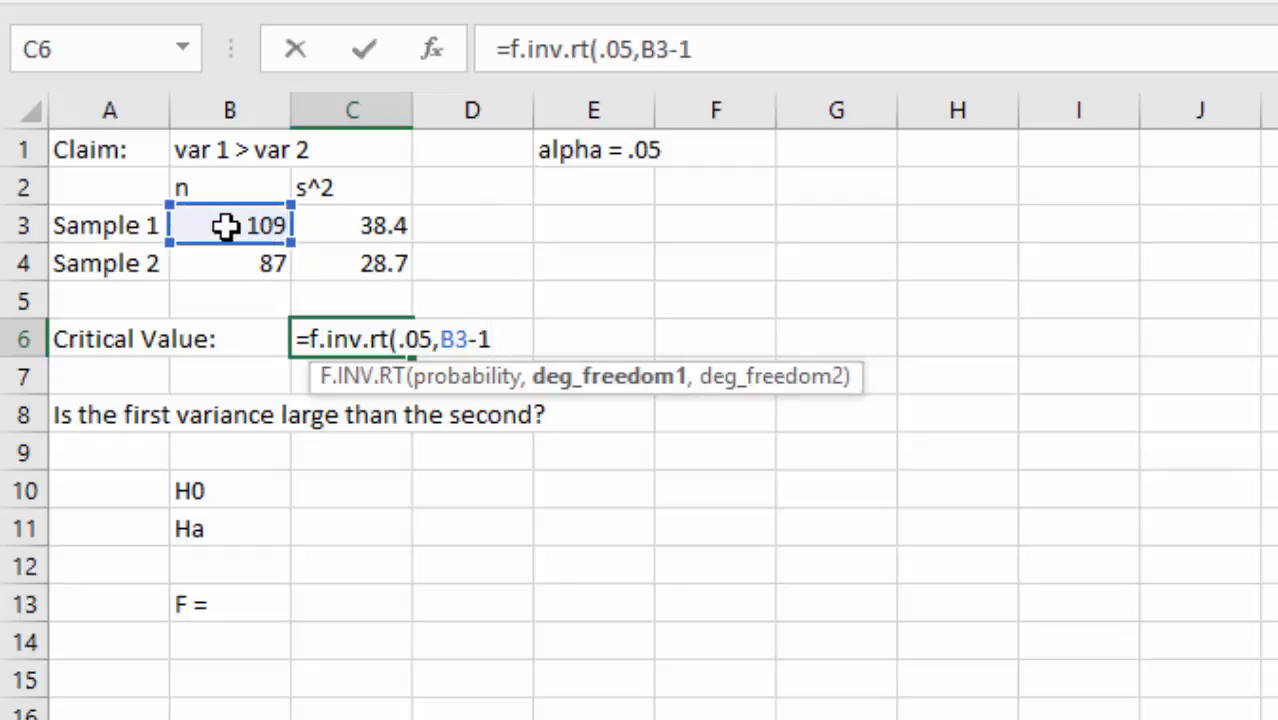
type(",")
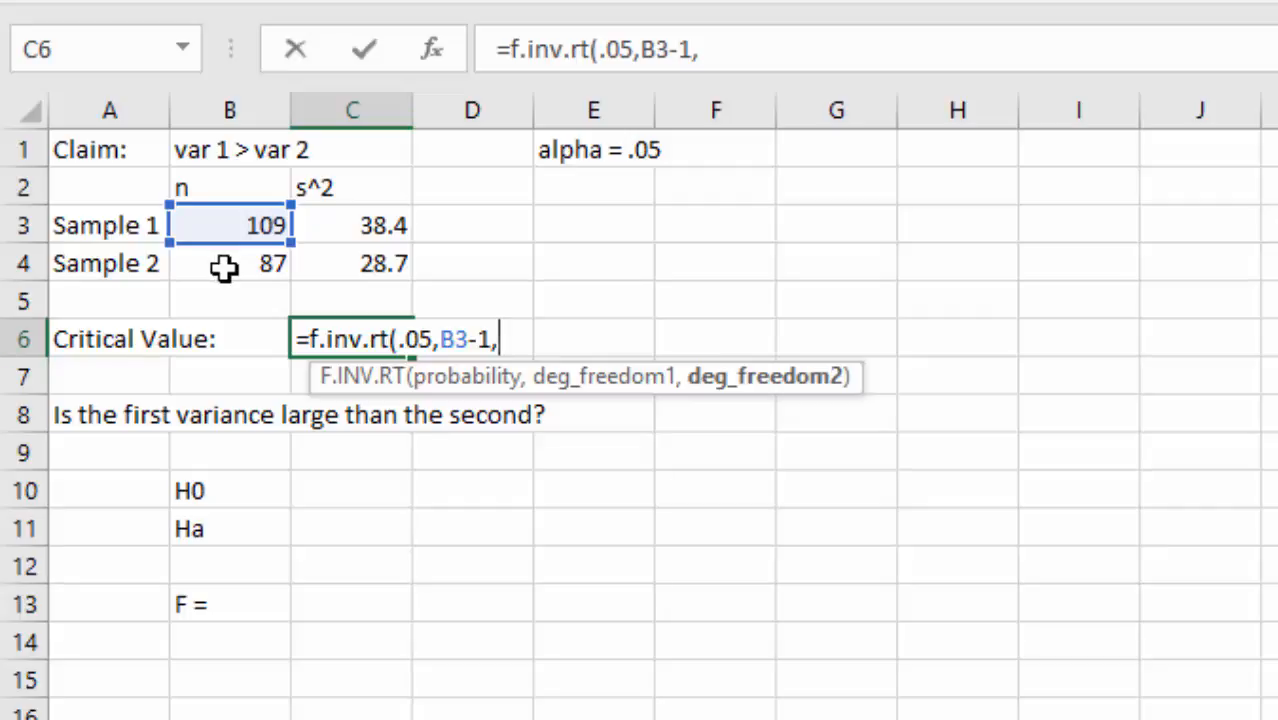
left_click(224, 267)
type("-1")
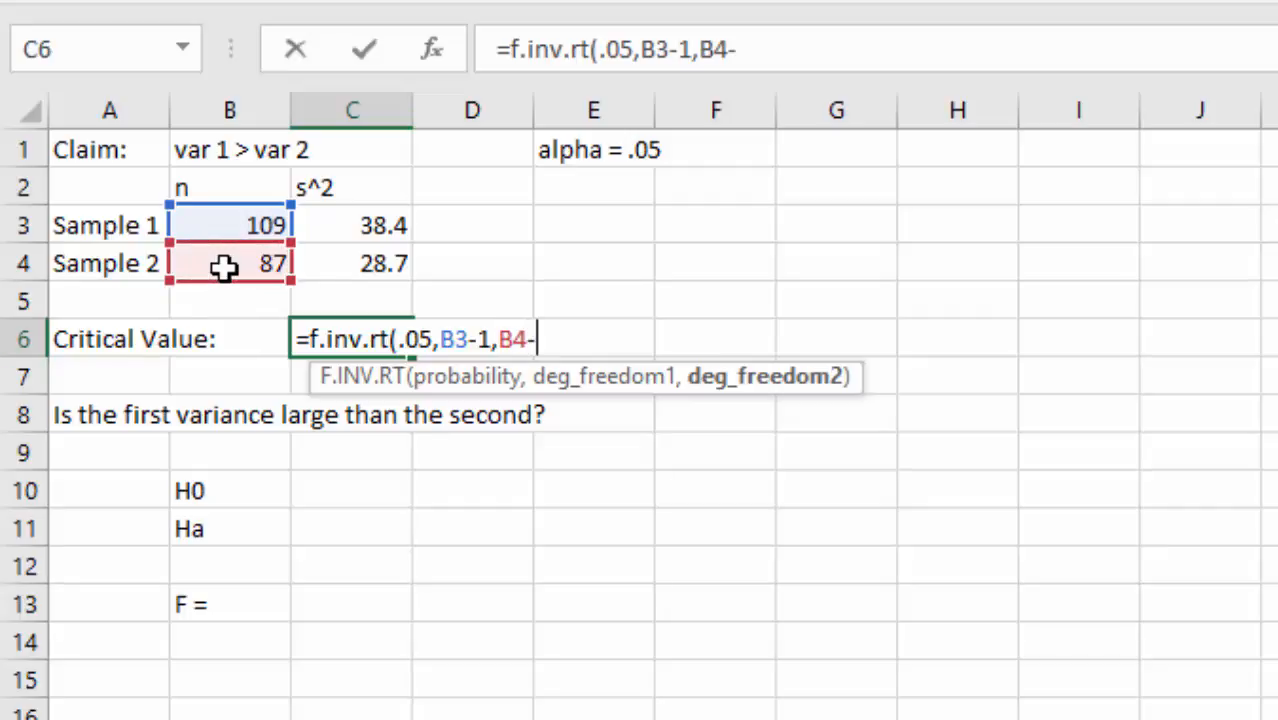
type(")")
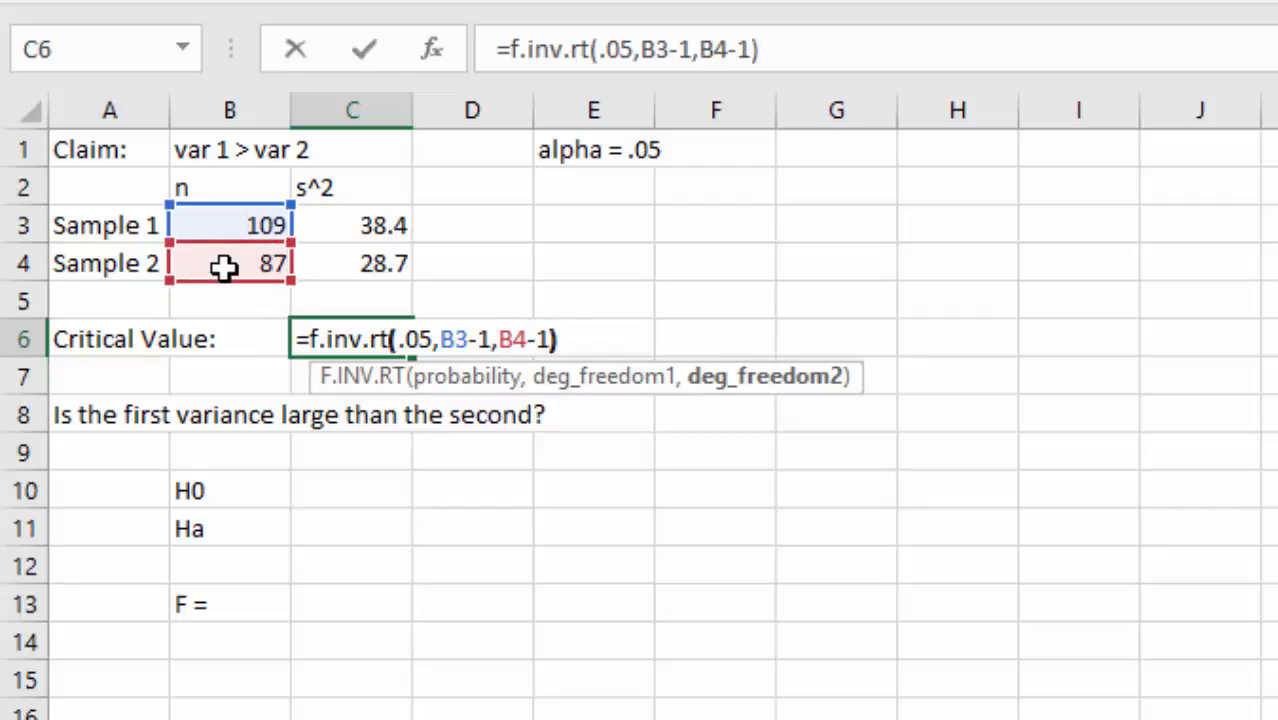
key("Return")
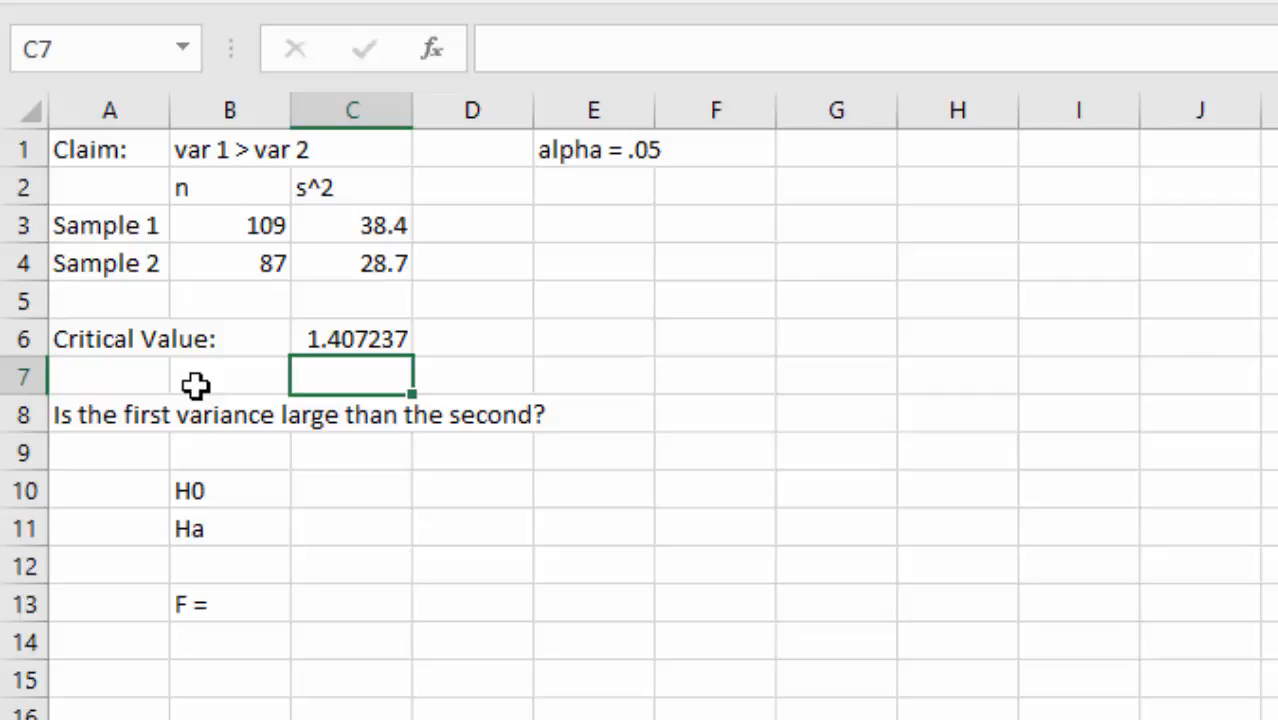
- Enter Ha as 'Var 1 > Var 2' in C11 and H0 as 'Var 1 <= Var 2' in C10
key("Down")
key("Down")
key("Down")
key("Up")
key("Up")
key("Left")
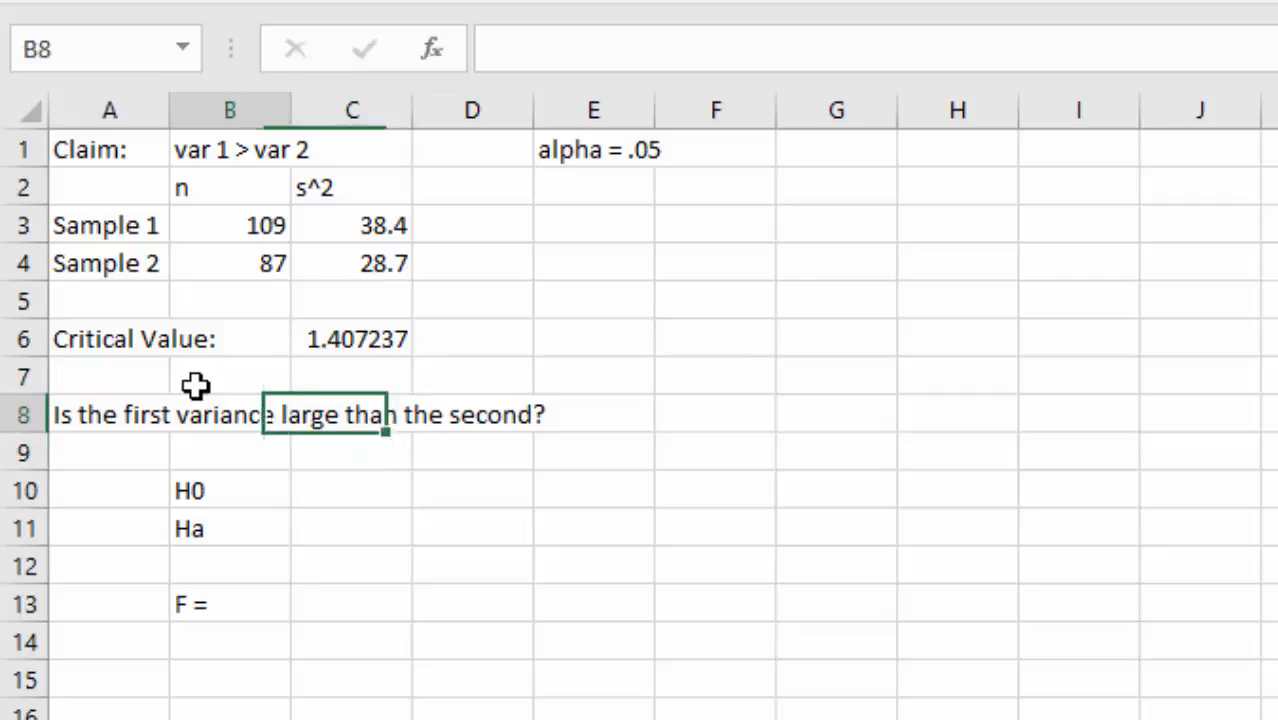
key("Left")
key("Right")
key("Right")
key("Right")
key("Down")
key("Down")
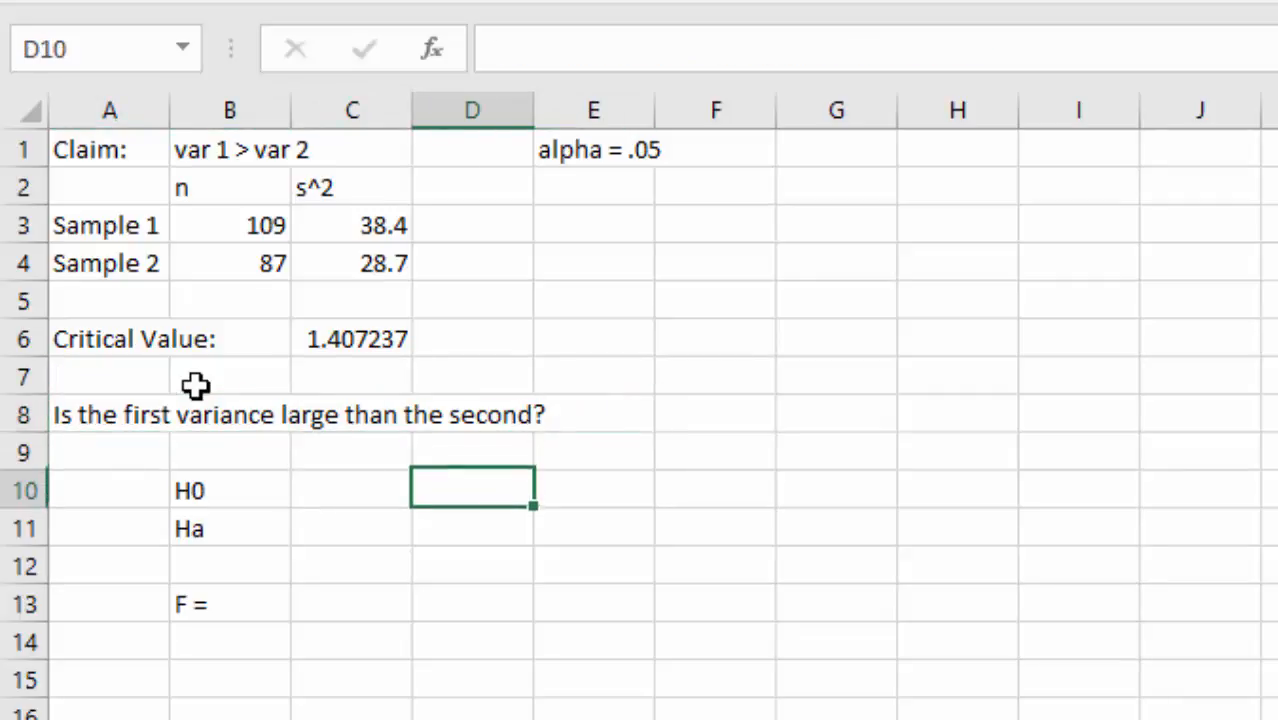
key("Left")
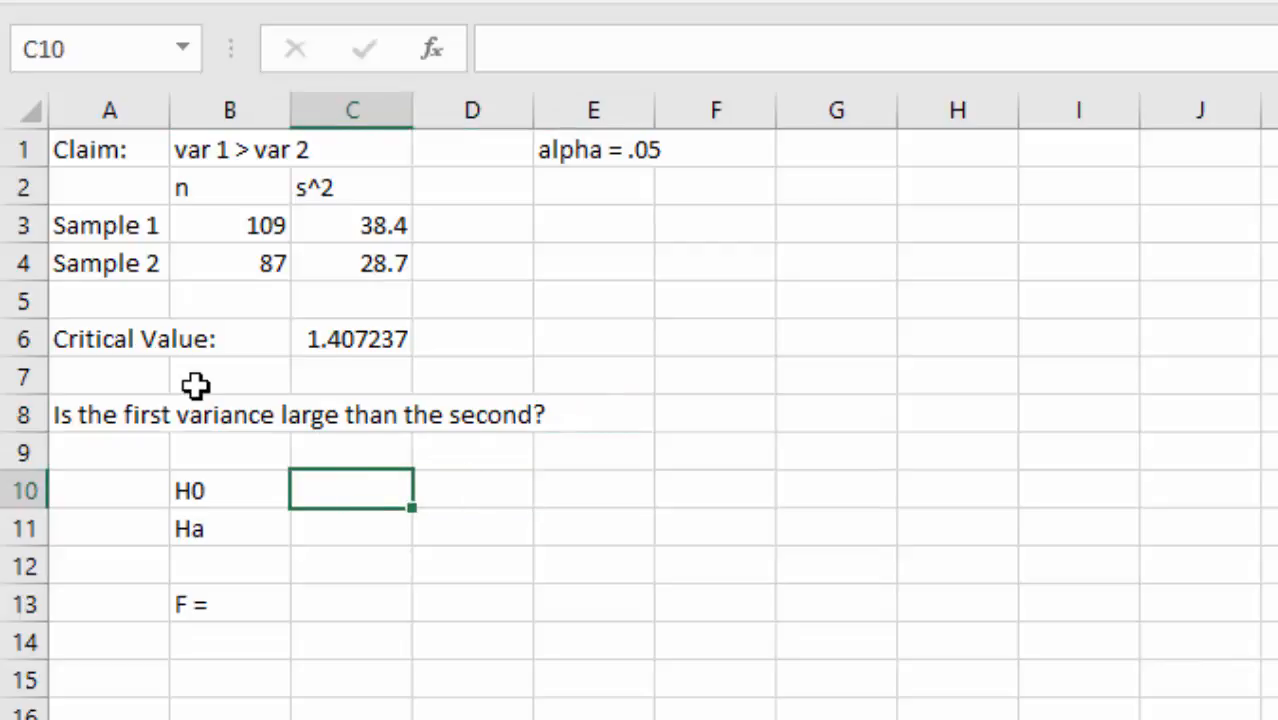
key("Down")
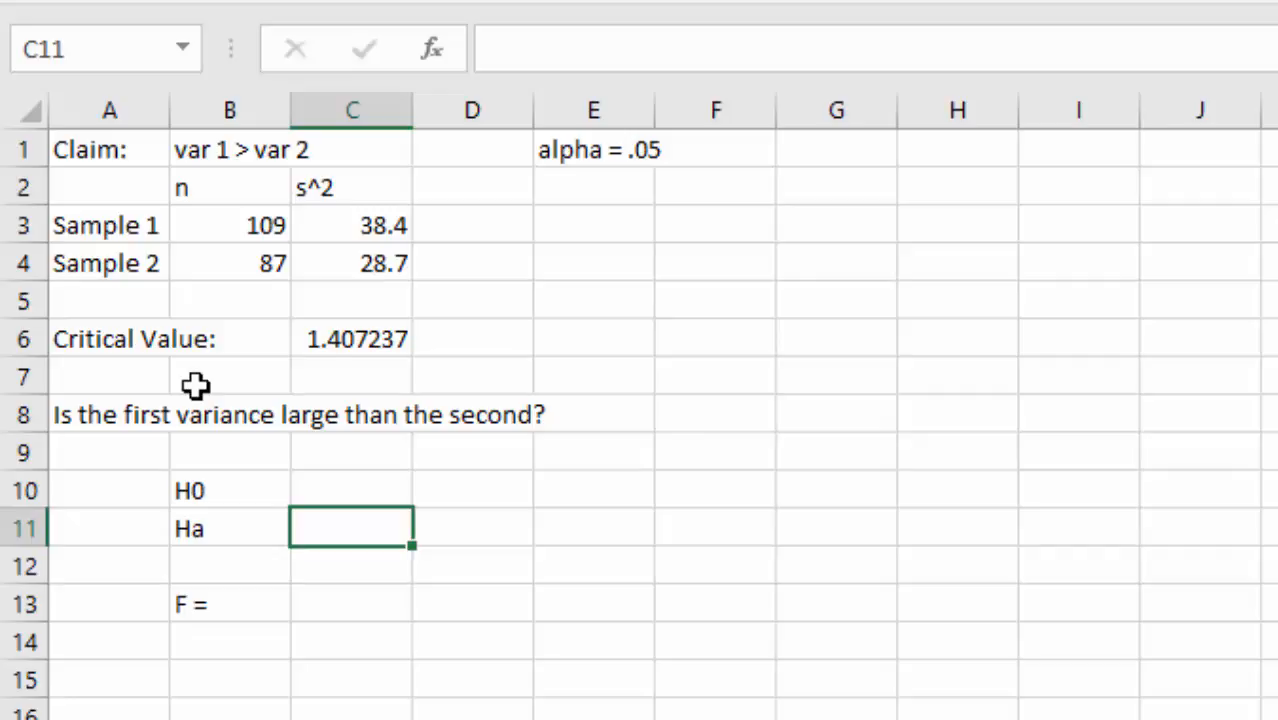
type("Var 1")
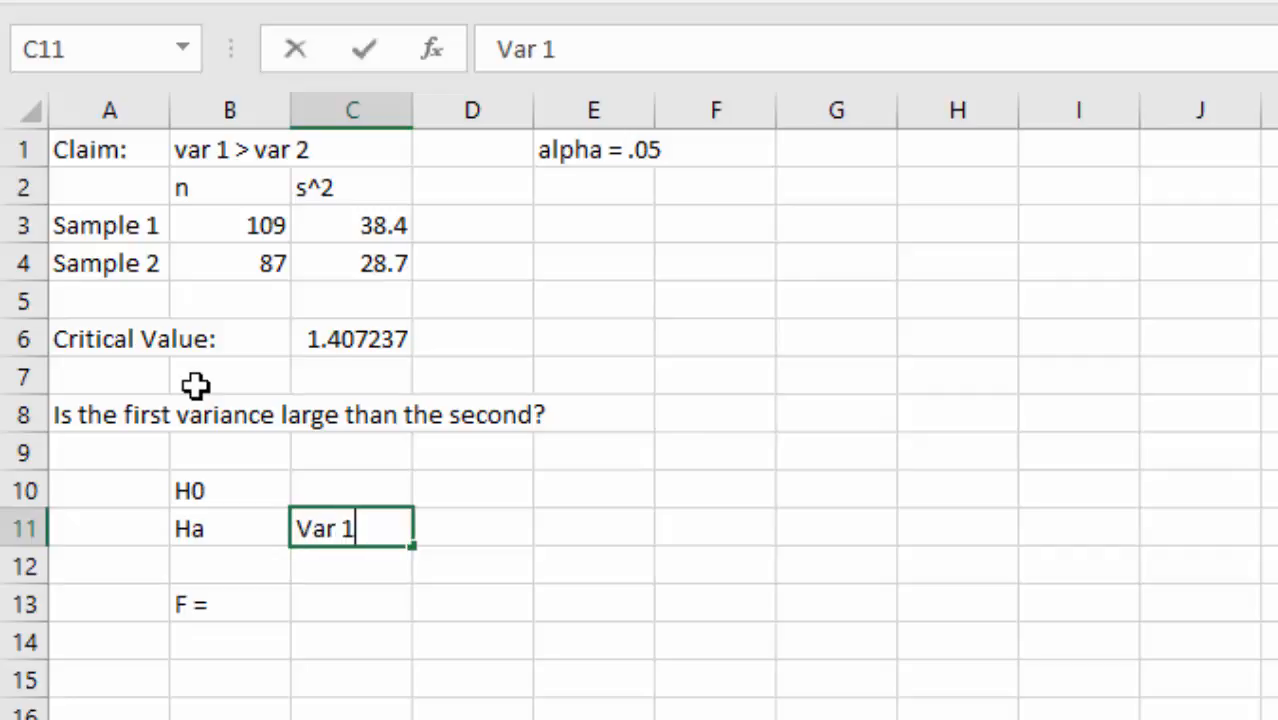
type(" > Var 2")
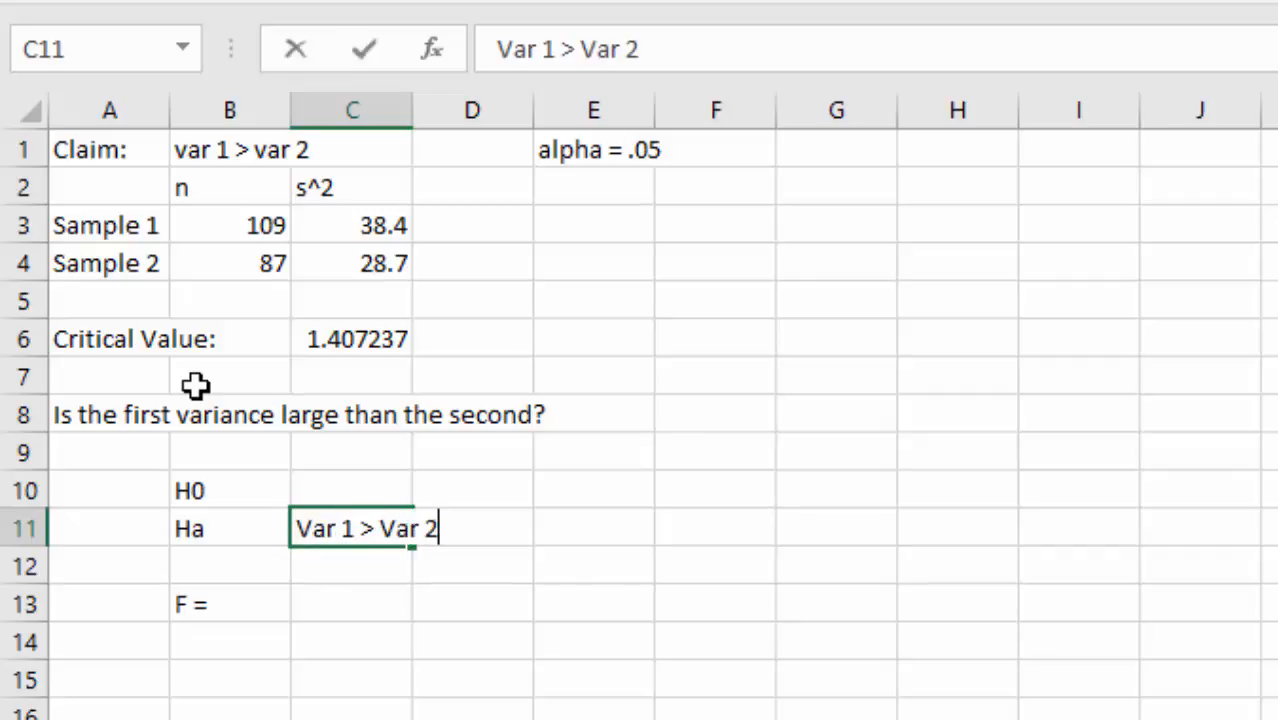
key("Up")
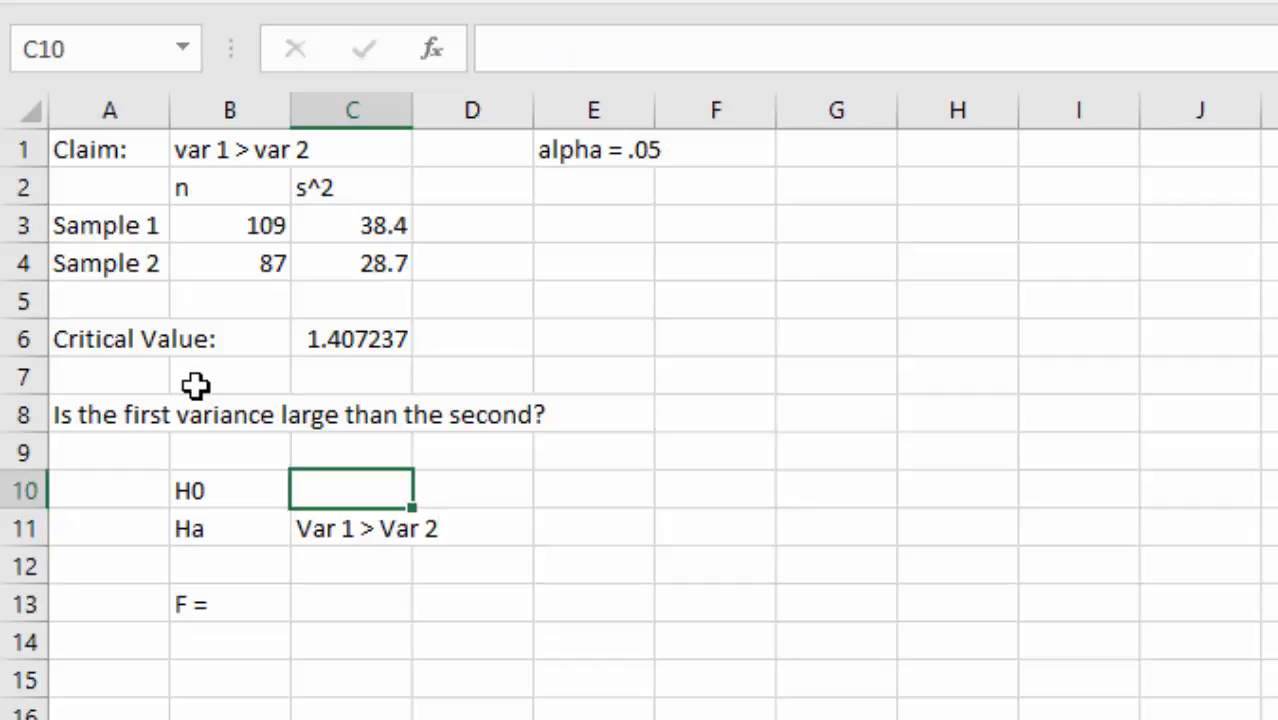
type("Var 1 ")
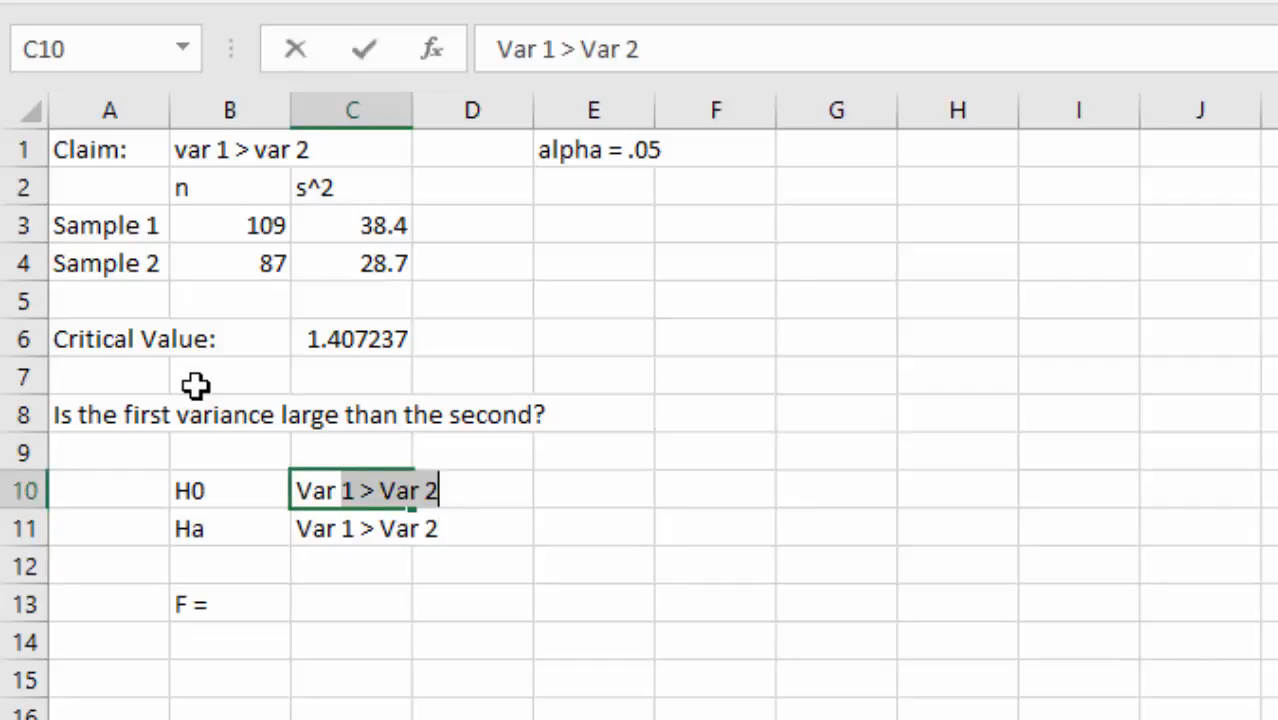
type("<=")
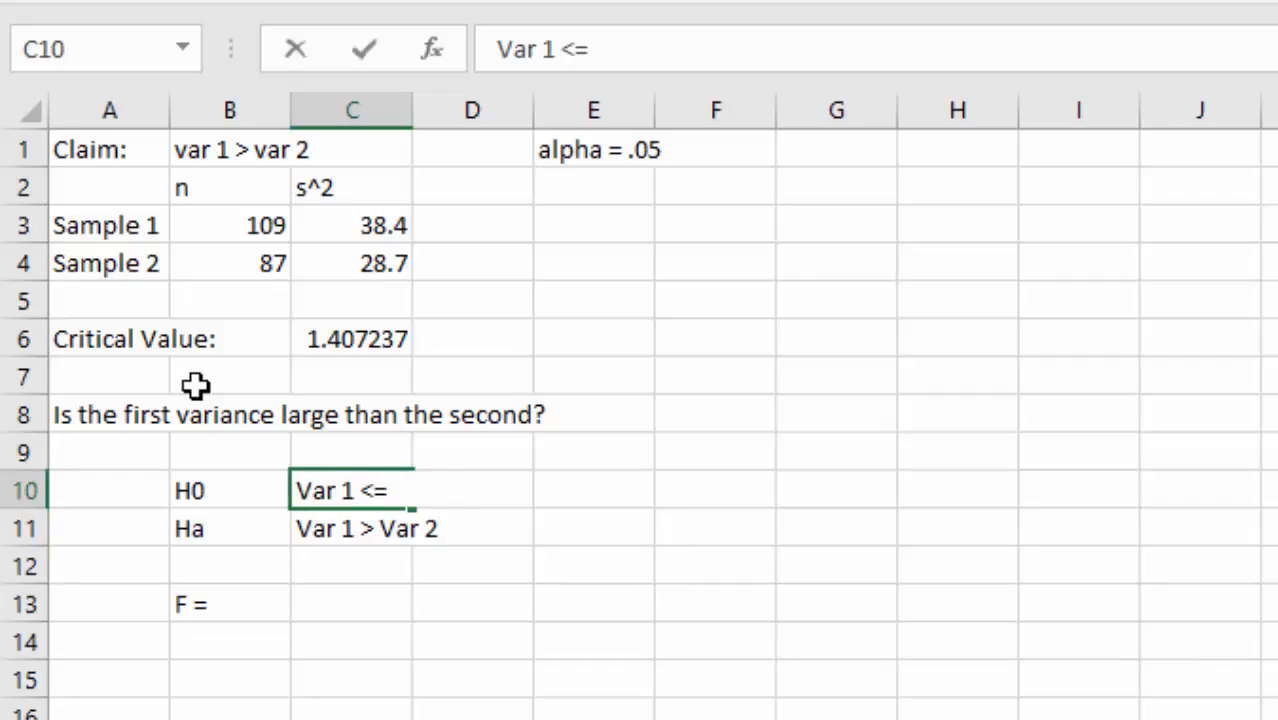
type(" Var 2")
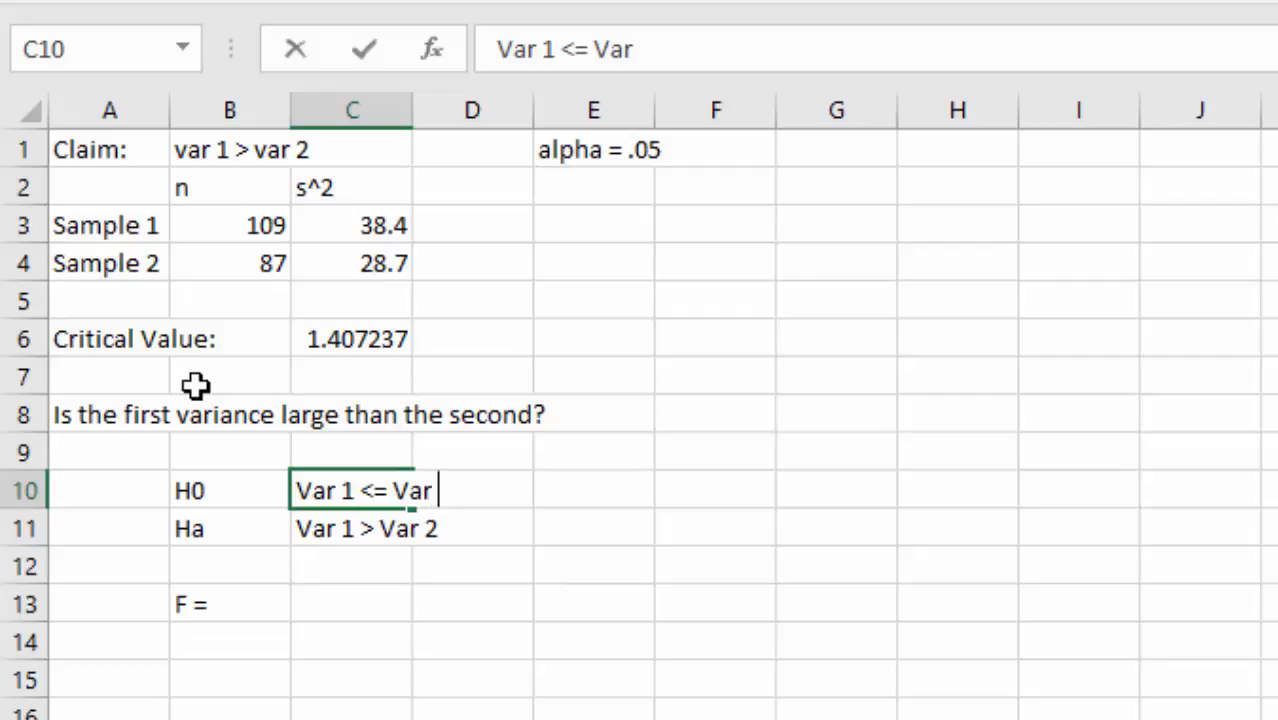
key("ctrl+Return")
key("Down")
key("Down")
key("Down")
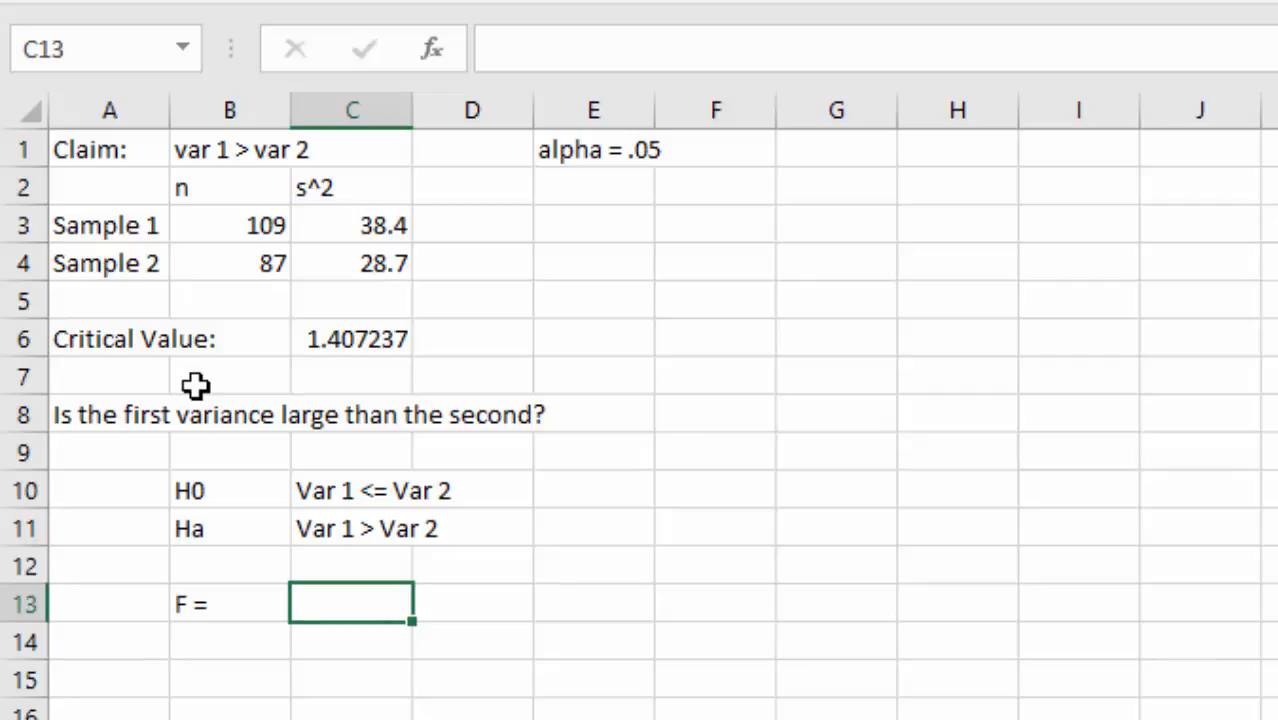
- Enter =C3/C4 beside F = for an F statistic of 1.337979
type("=")
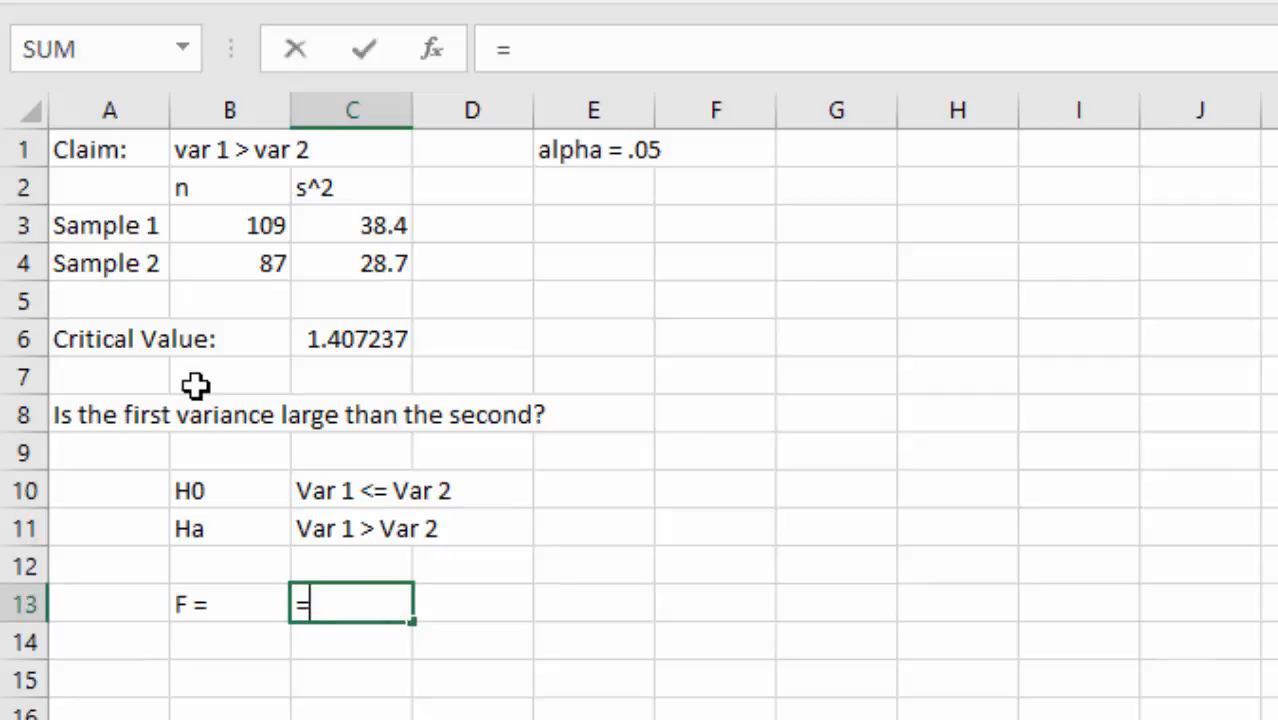
left_click(362, 221)
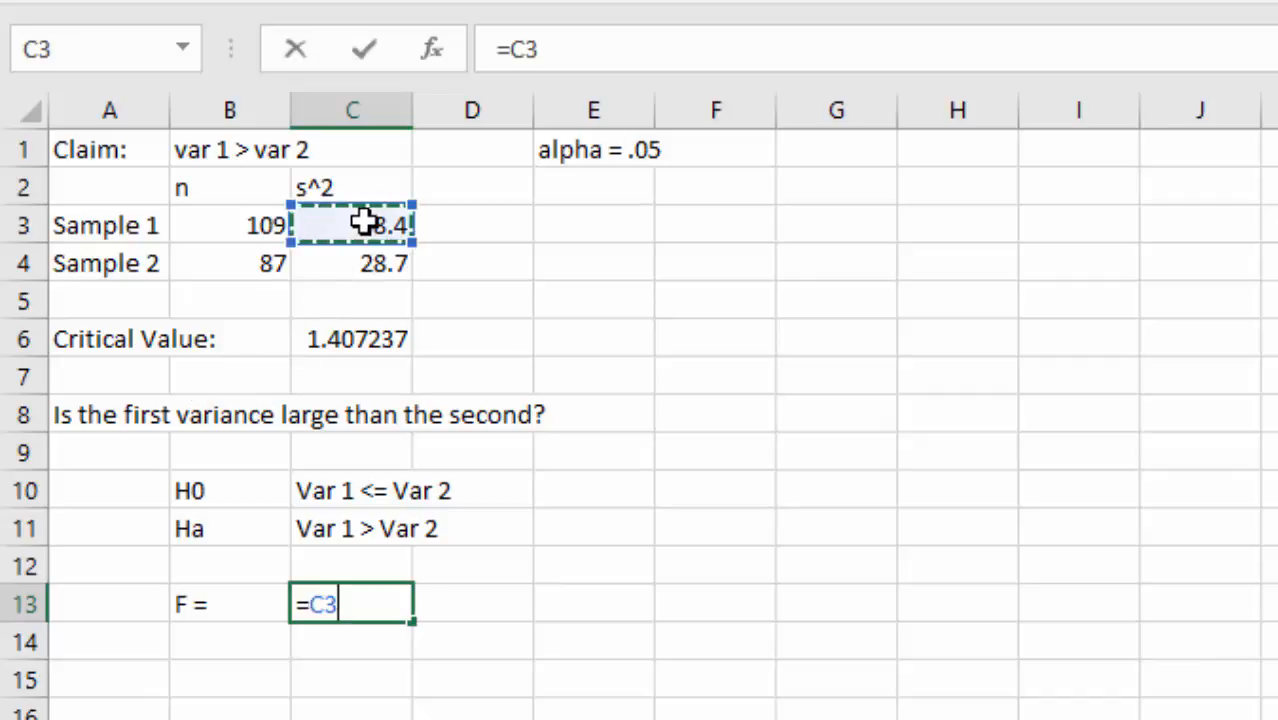
type("/")
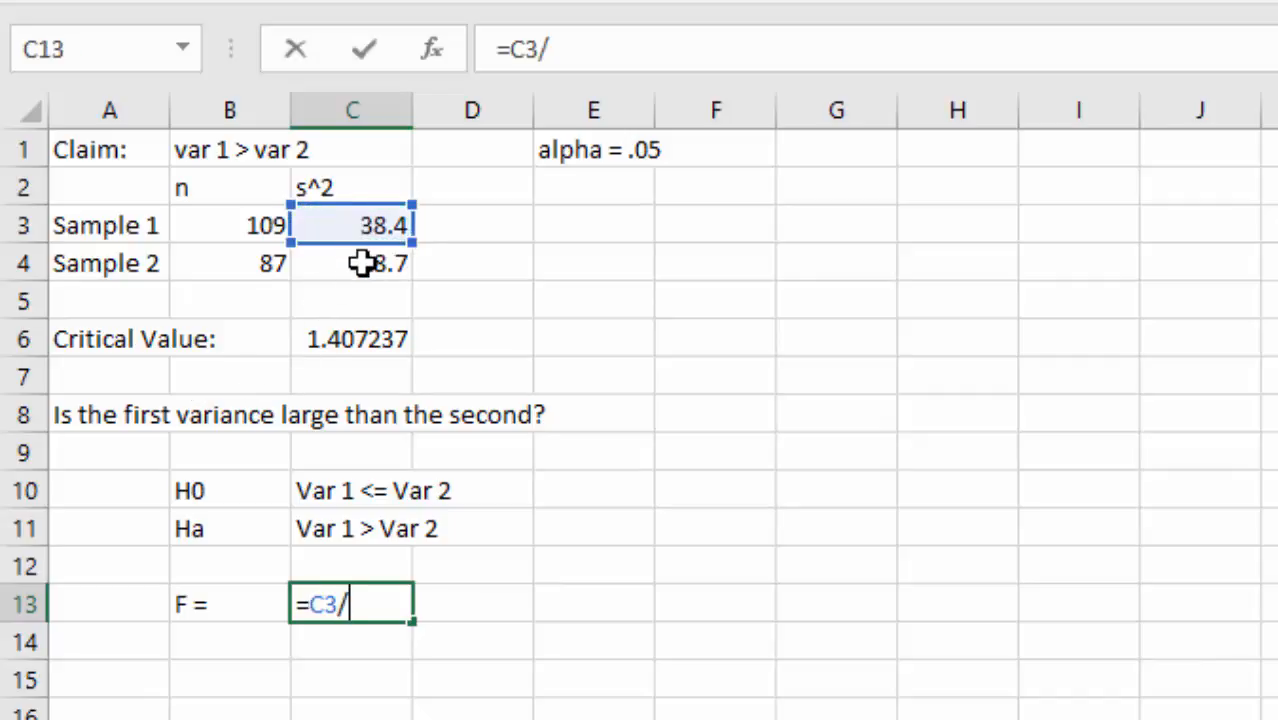
left_click(362, 263)
key("Return")
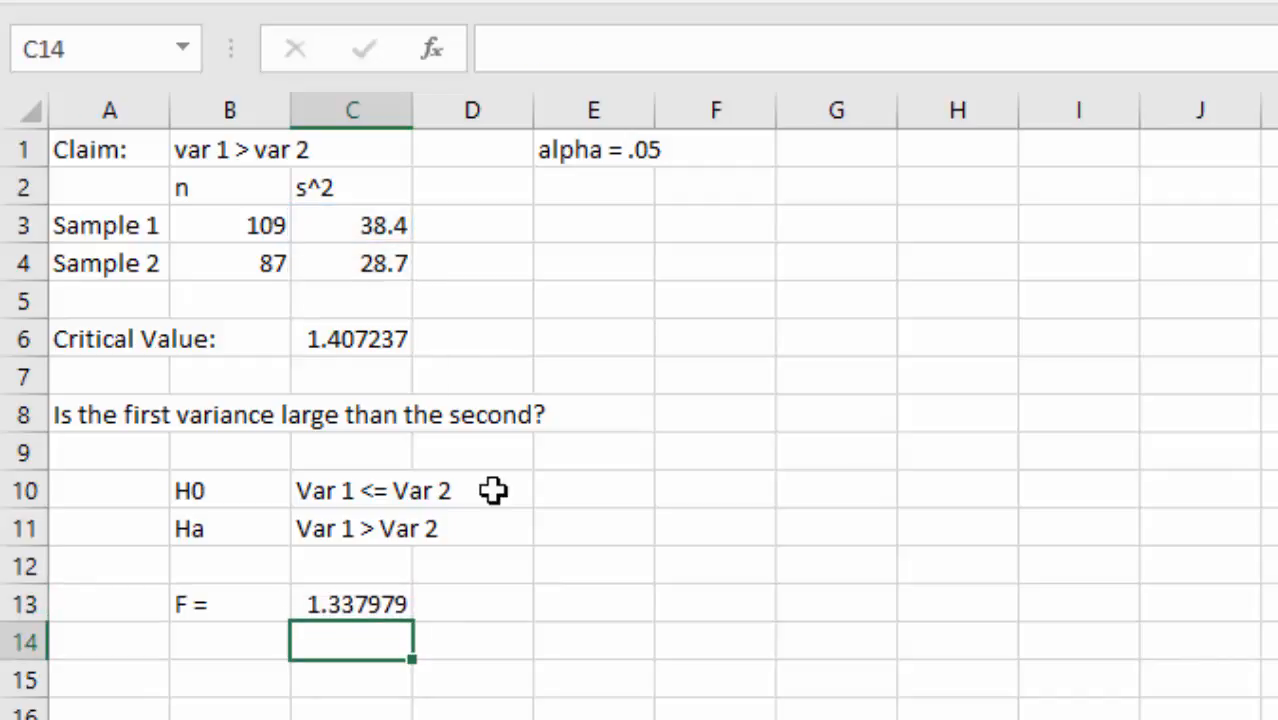
- Review the F.INV.RT critical value formula in C6
left_click(338, 336)
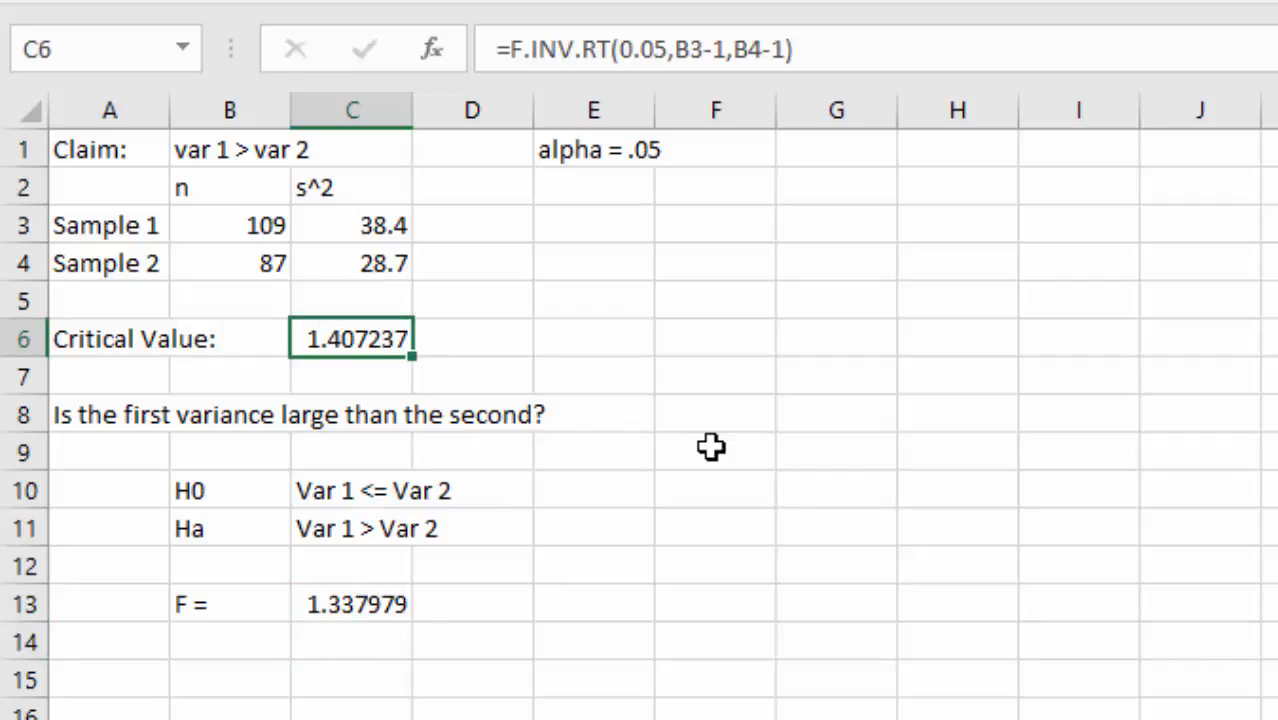
key("Down")
key("Down")
key("Down")
key("Down")
key("Down")
key("Down")
key("Down")
key("Down")
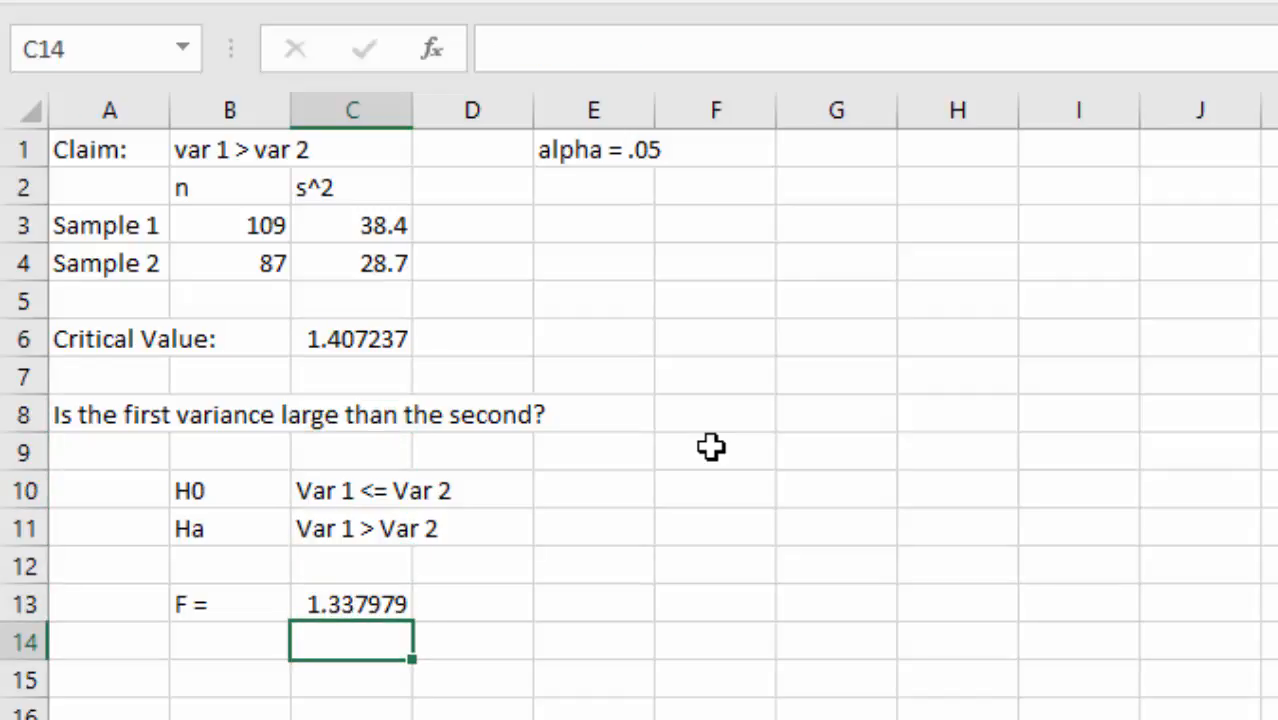
key("Up")
key("Down")
key("Down")
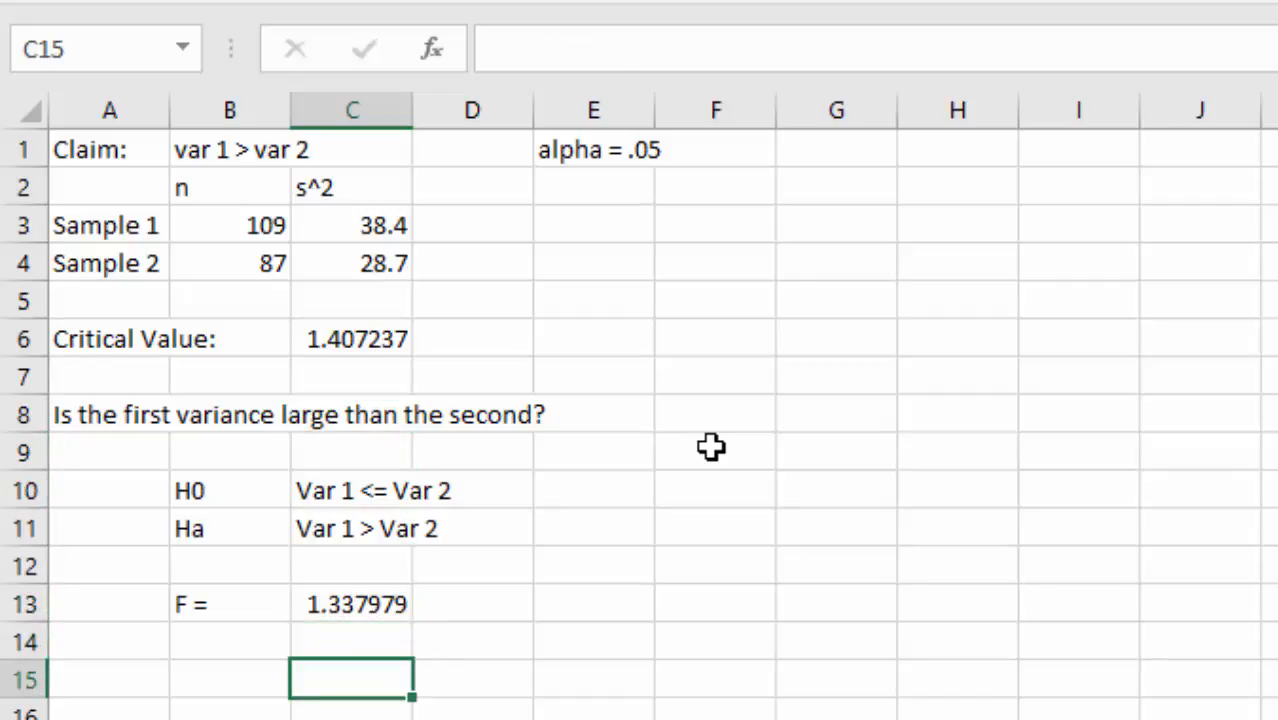